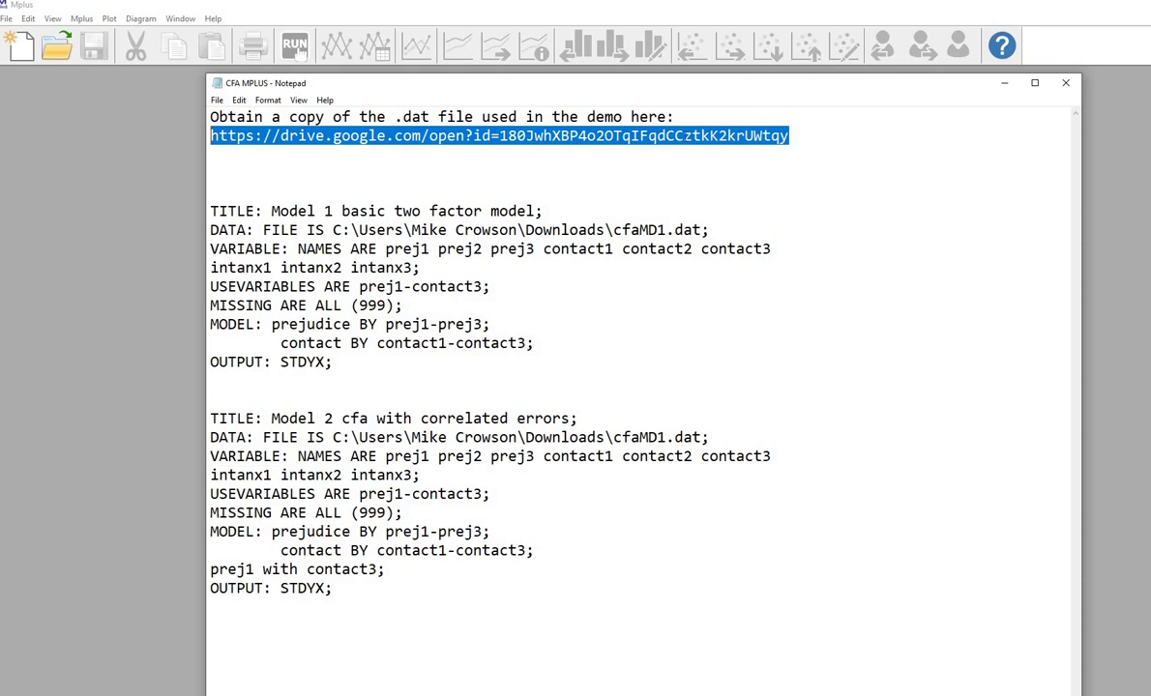
# Examine the TITLE and DATA commands of the Model 1 syntax, including the cfaMD1.dat file path and closing semicolons
pyautogui.moveTo(615, 229); pyautogui.dragTo(703, 229)
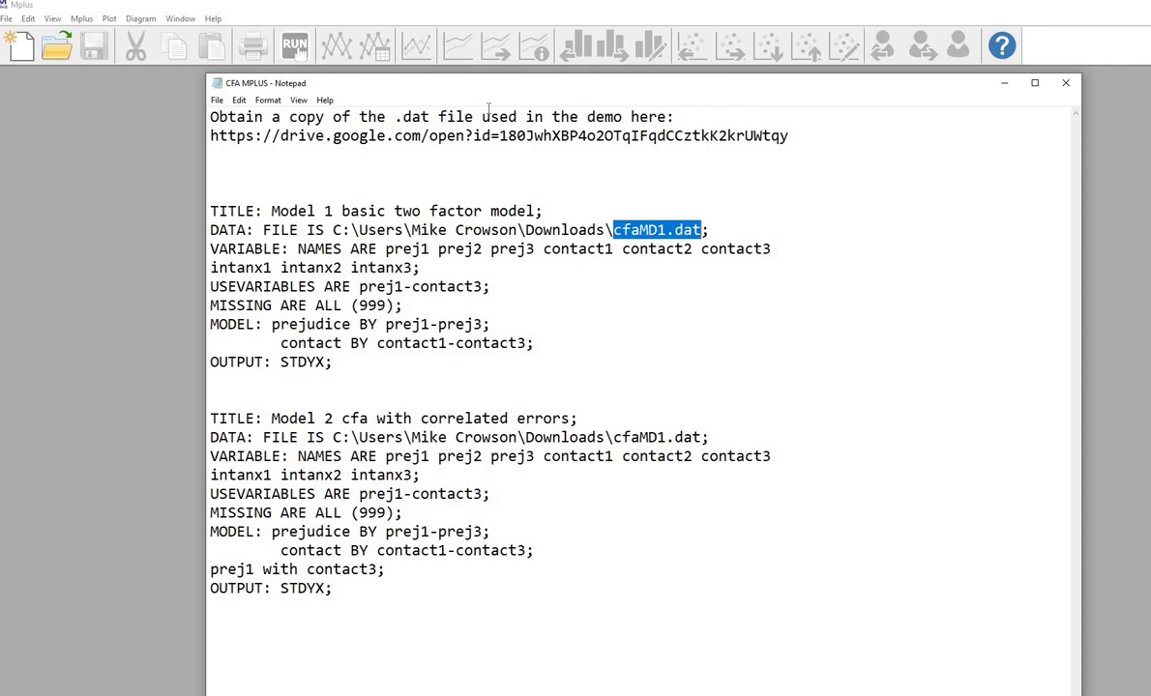
pyautogui.click(828, 198)
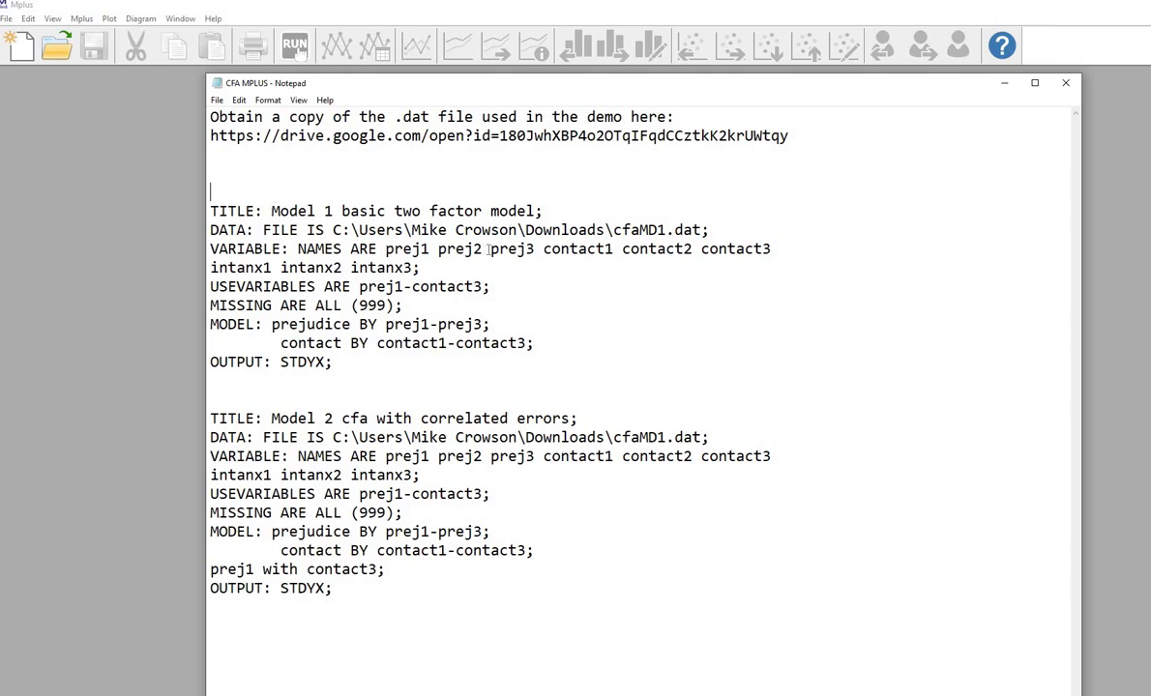
pyautogui.moveTo(385, 250); pyautogui.dragTo(773, 251)
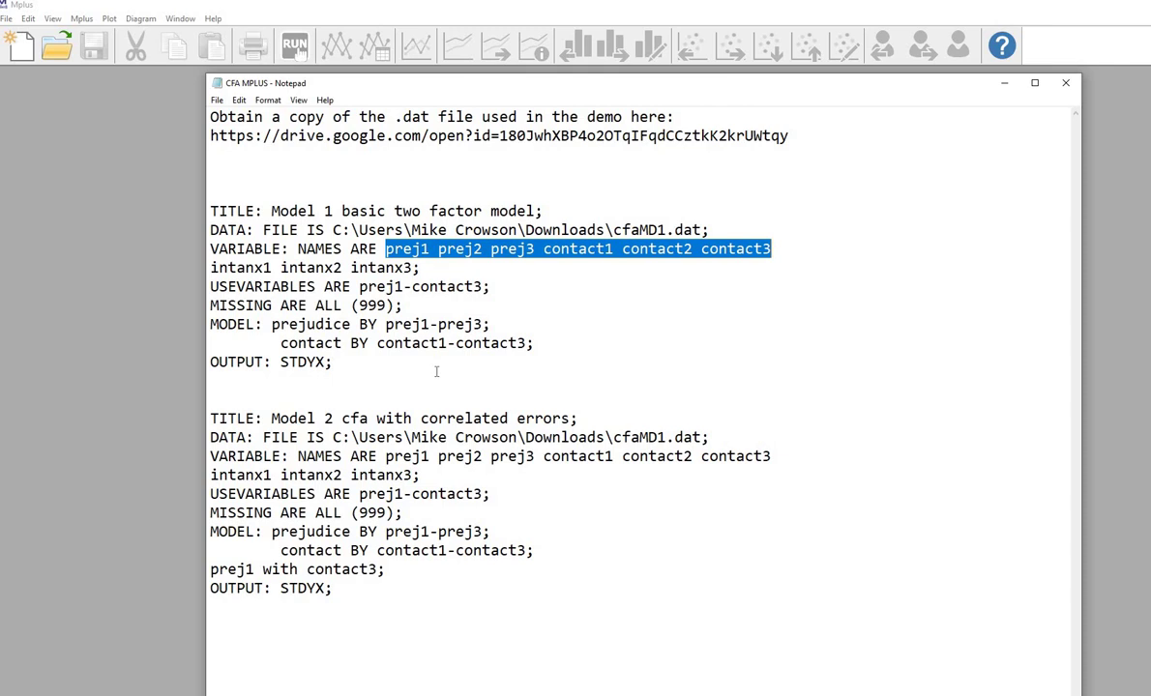
pyautogui.click(559, 343)
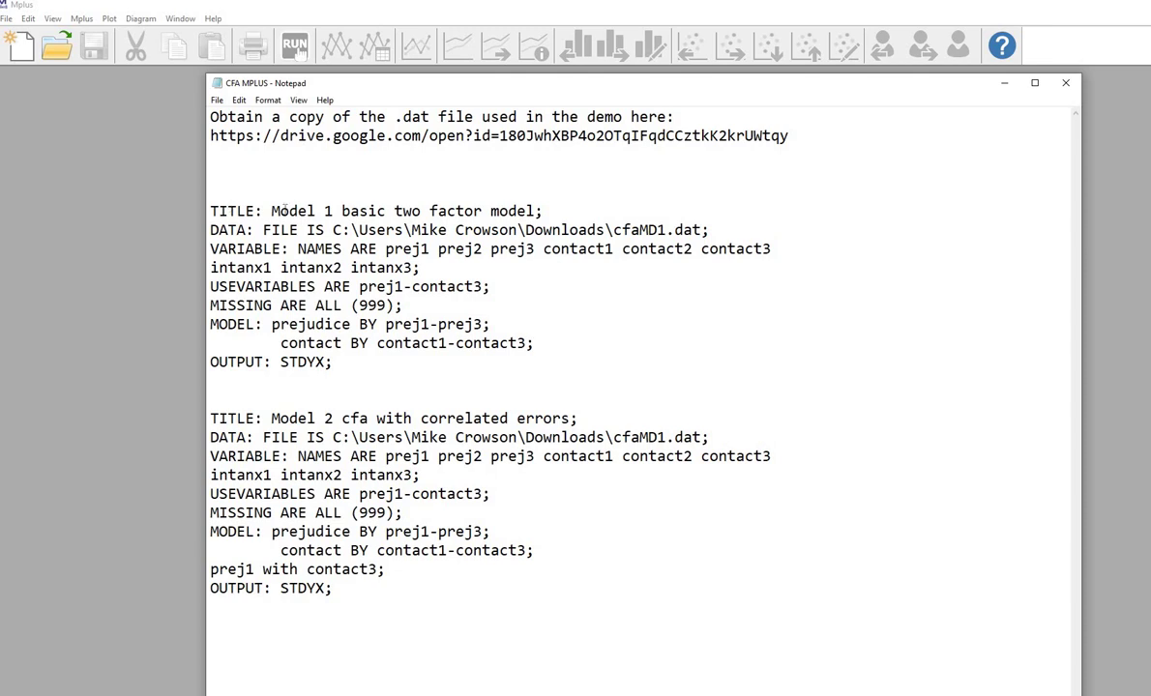
pyautogui.moveTo(209, 211); pyautogui.dragTo(261, 203)
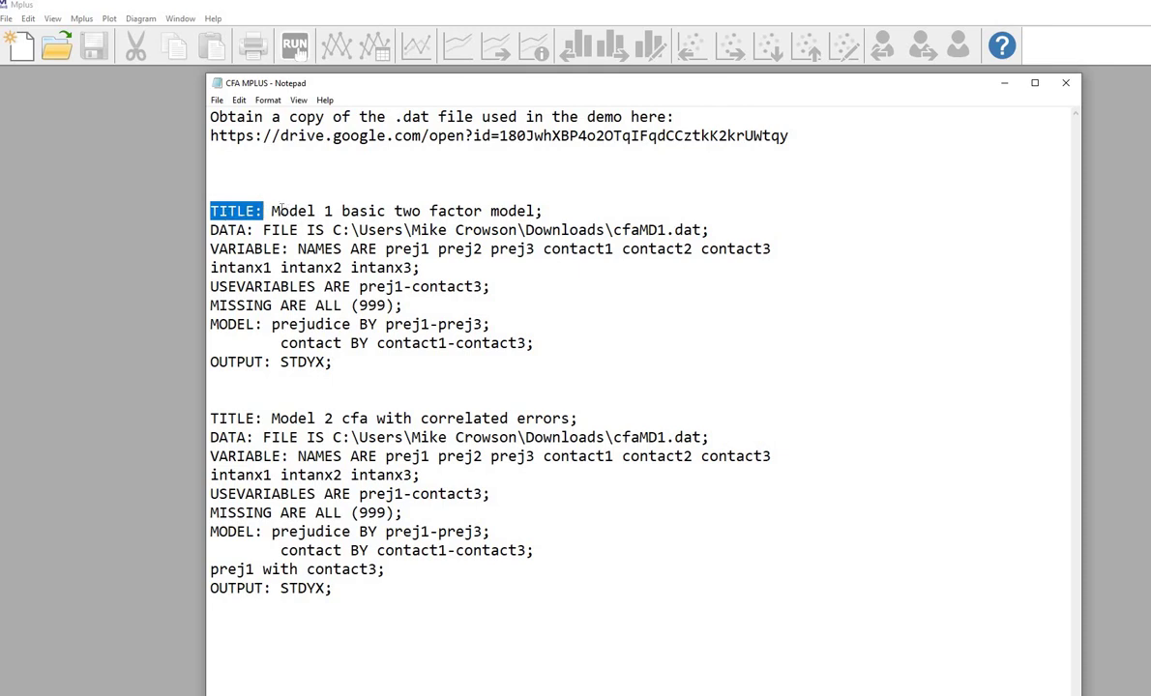
pyautogui.moveTo(272, 205); pyautogui.dragTo(544, 211)
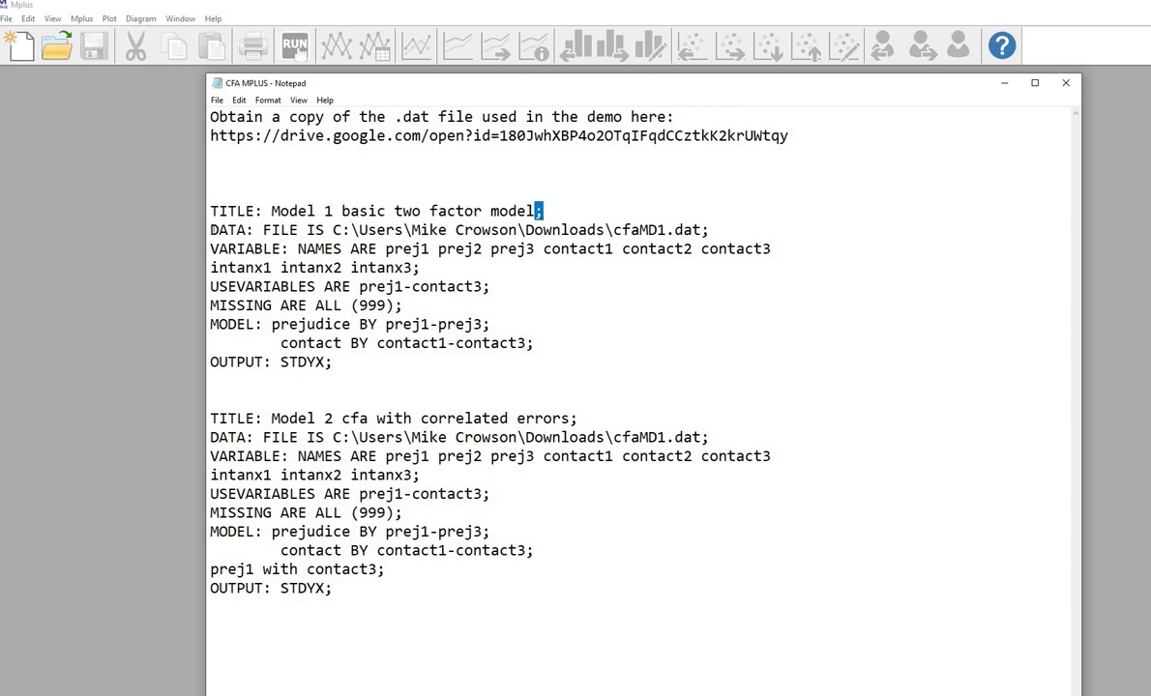
pyautogui.moveTo(210, 230); pyautogui.dragTo(254, 231)
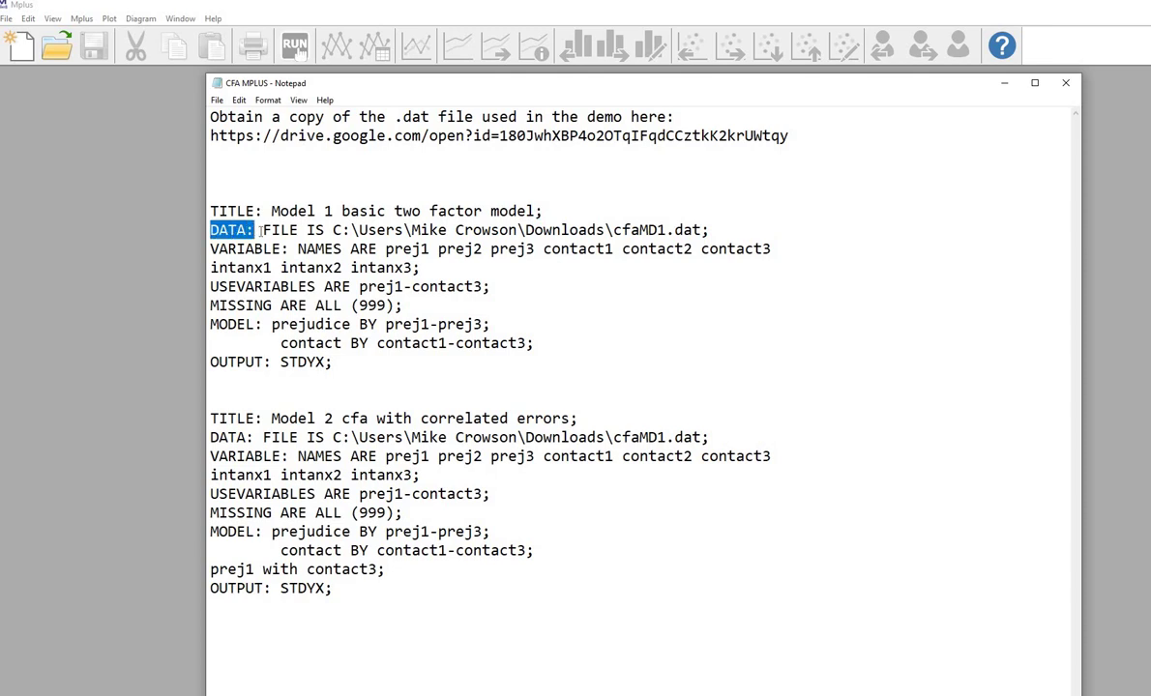
pyautogui.moveTo(263, 231); pyautogui.dragTo(325, 231)
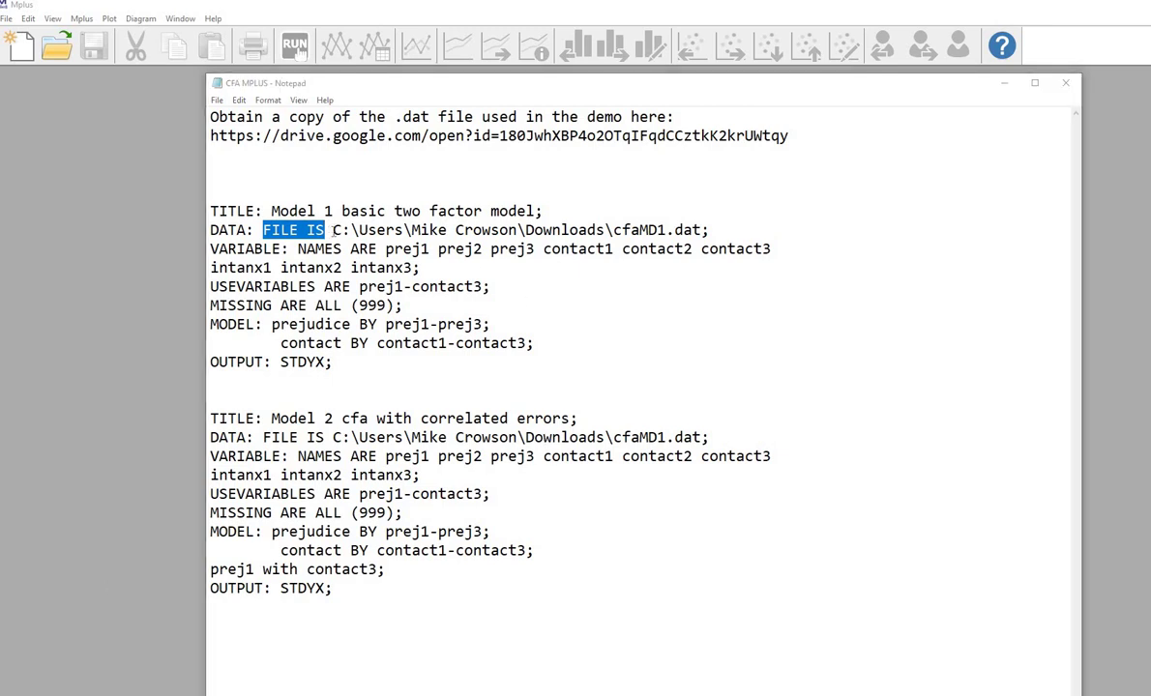
pyautogui.moveTo(333, 230); pyautogui.dragTo(706, 230)
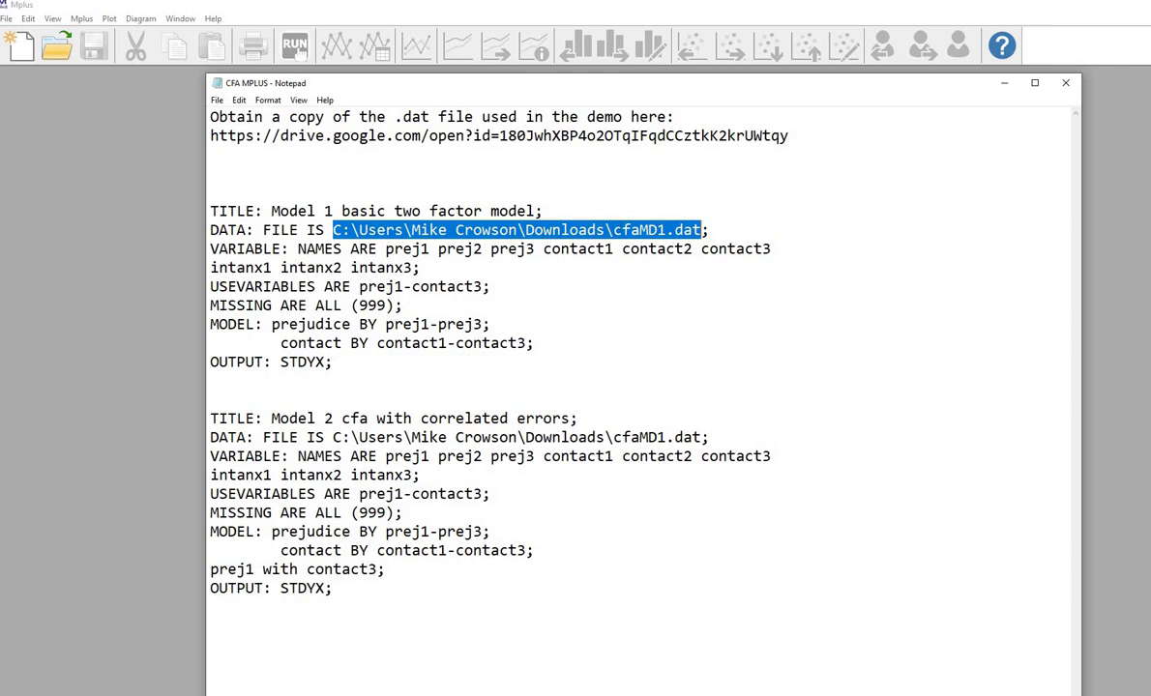
pyautogui.moveTo(613, 230); pyautogui.dragTo(710, 229)
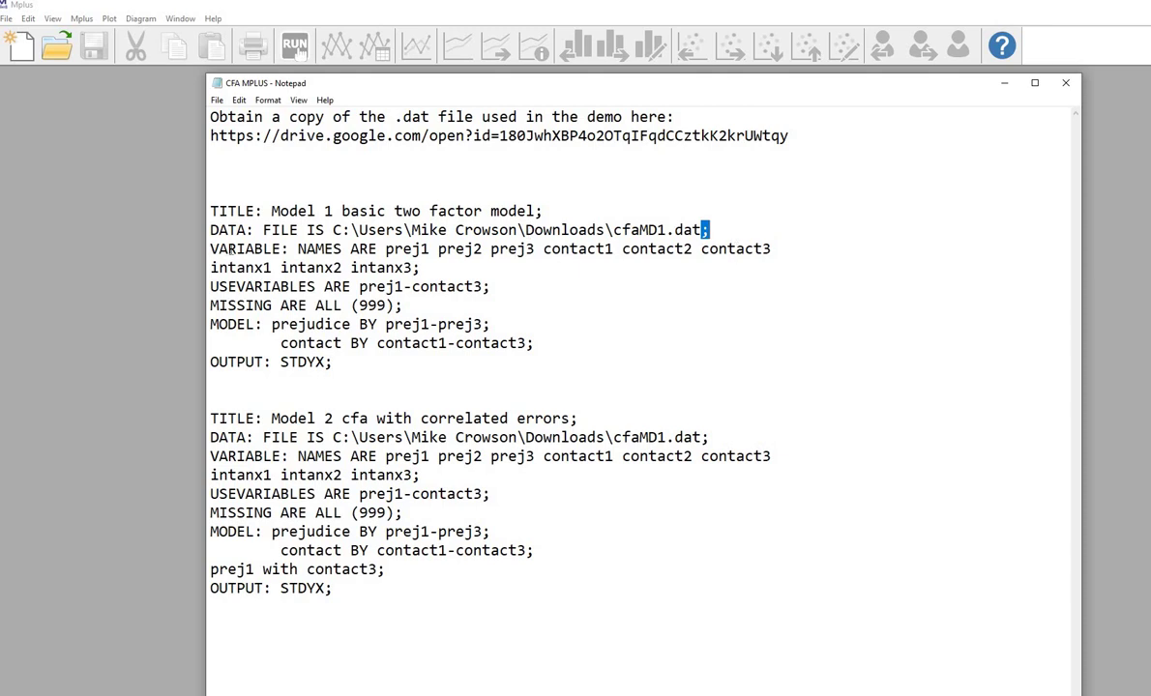
# Review the Model 1 VARIABLE: NAMES ARE list, from prej1 through intanx3 and its closing semicolon
pyautogui.moveTo(211, 248); pyautogui.dragTo(395, 248)
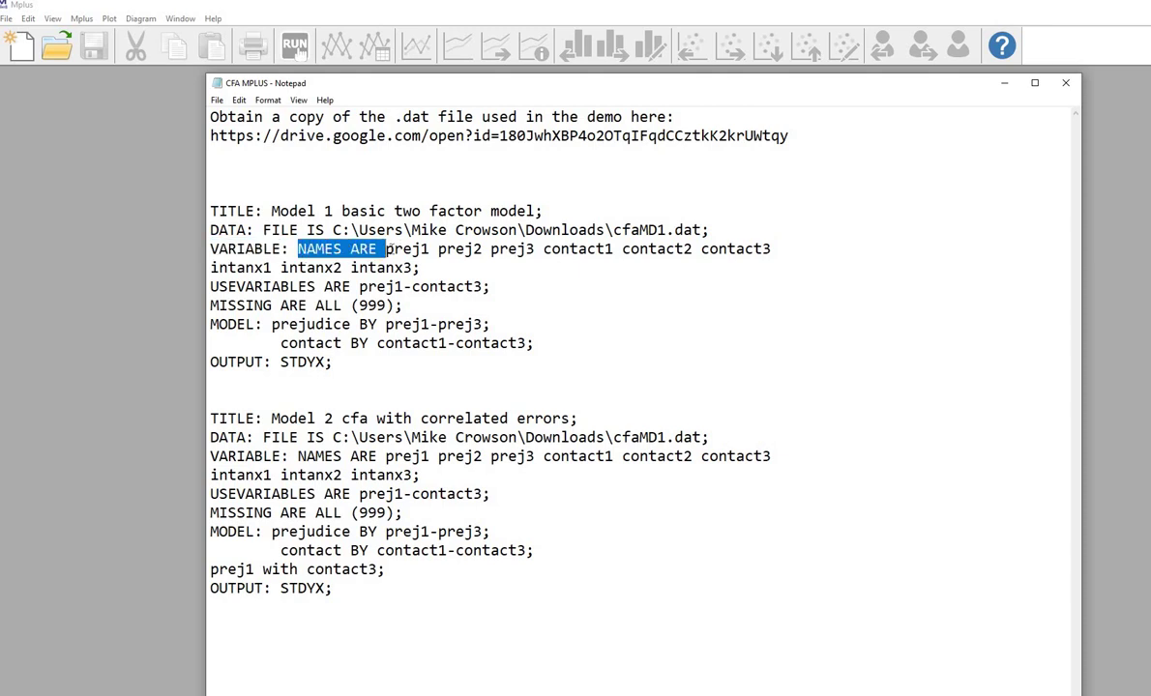
pyautogui.click(300, 52)
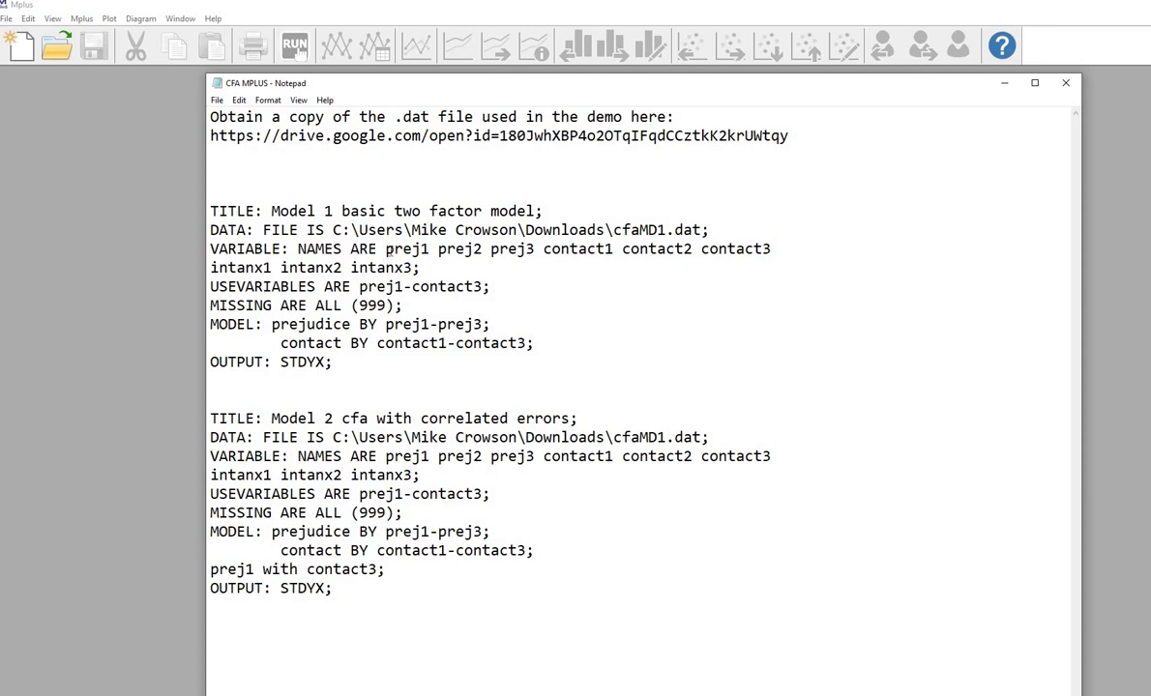
pyautogui.moveTo(385, 249); pyautogui.dragTo(773, 249)
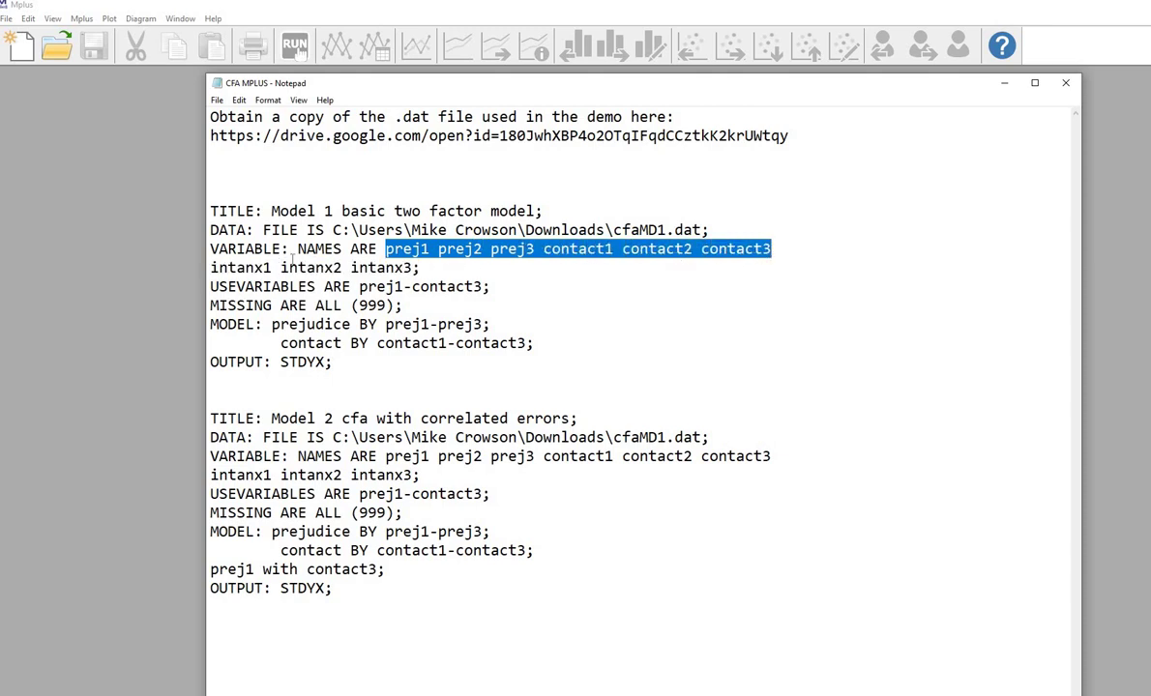
pyautogui.moveTo(211, 268); pyautogui.dragTo(423, 268)
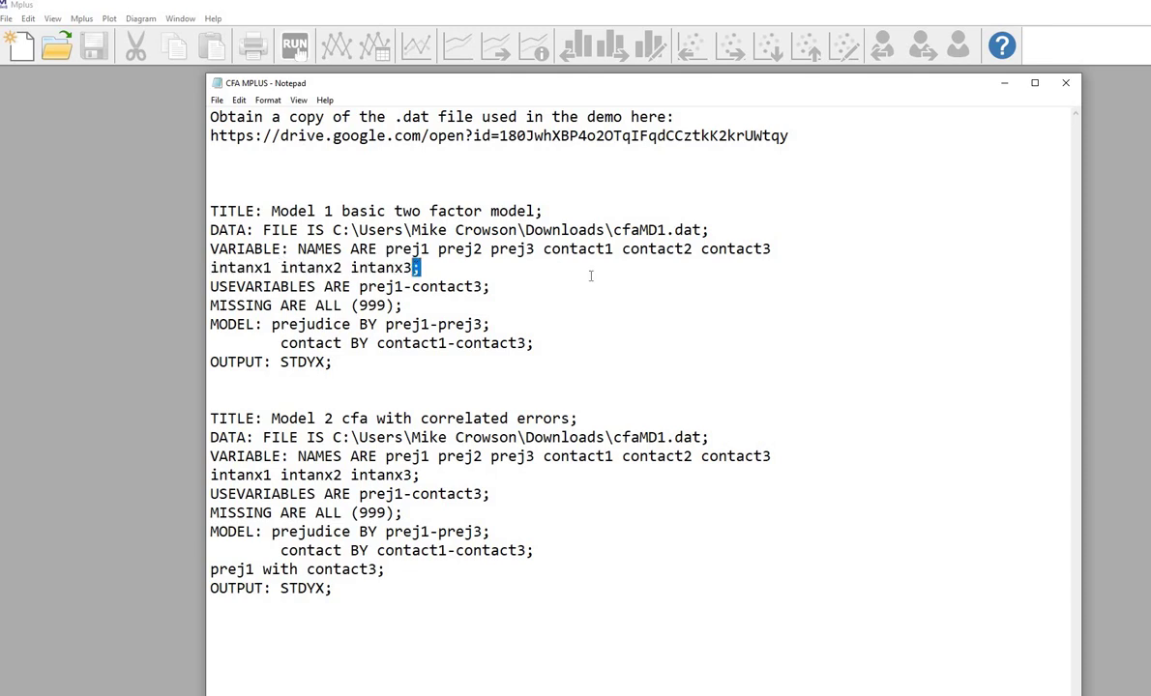
pyautogui.click(779, 252)
pyautogui.moveTo(422, 268); pyautogui.dragTo(412, 268)
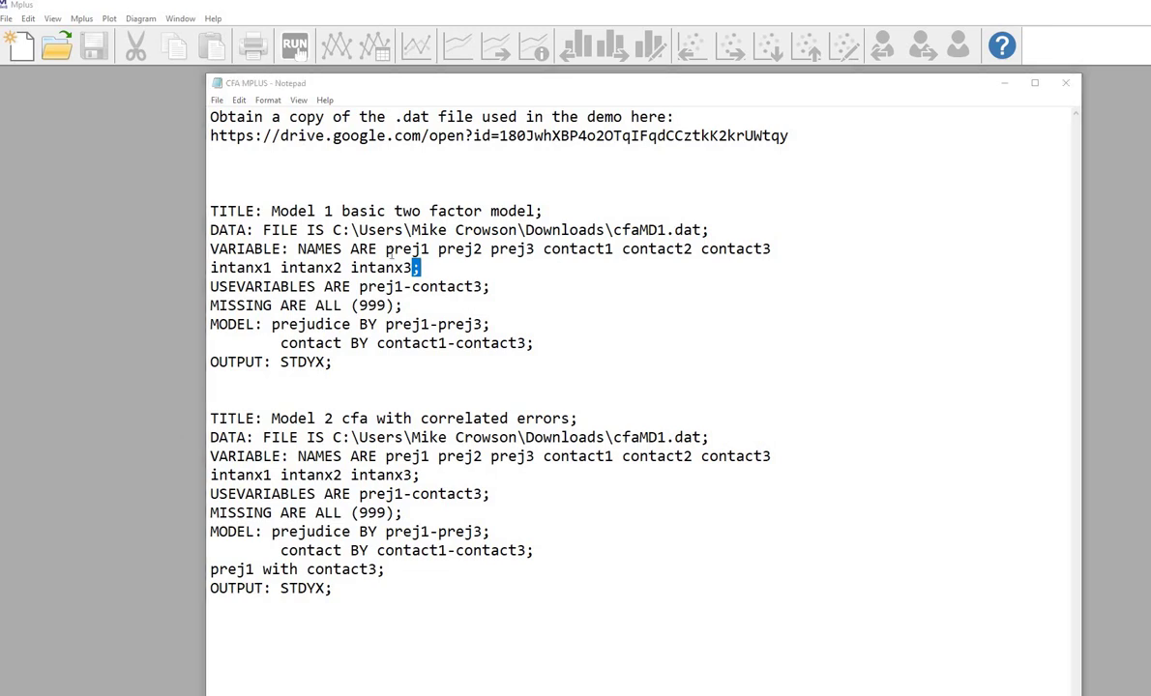
pyautogui.moveTo(386, 249); pyautogui.dragTo(416, 268)
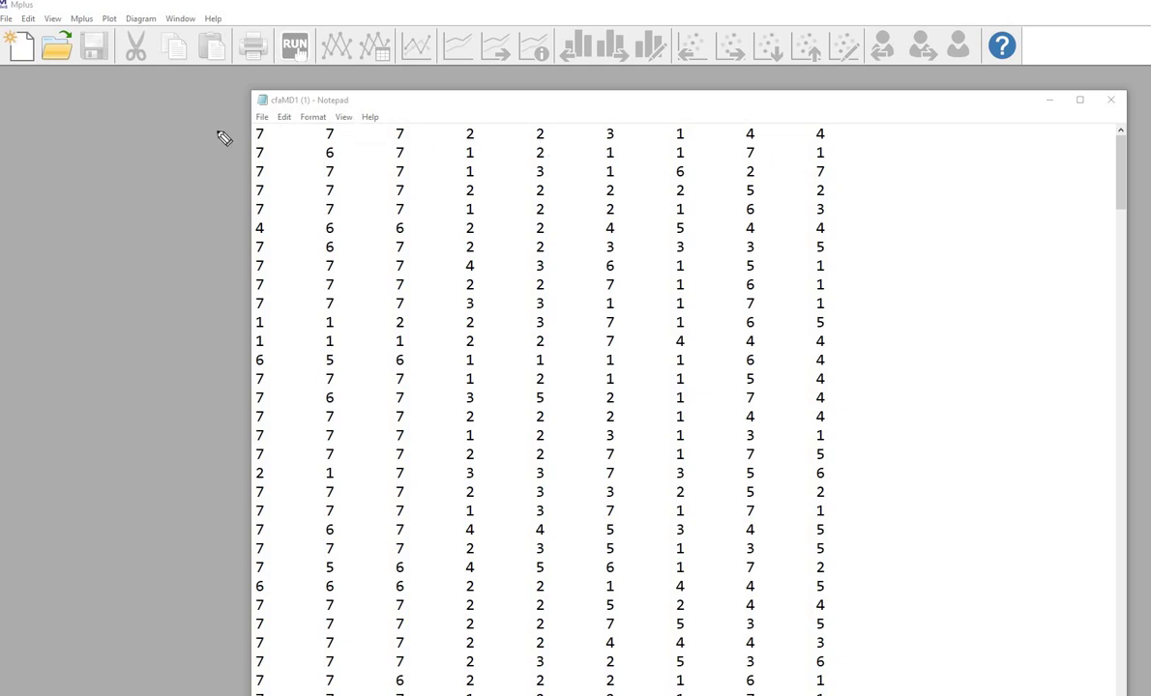
# Inspect the columns of the cfaMD1 data file in Notepad, matching each one to its listed variable name
pyautogui.moveTo(197, 130)
pyautogui.mouseDown()
pyautogui.moveTo(234, 131)
pyautogui.moveTo(221, 143)
pyautogui.mouseUp()
pyautogui.moveTo(261, 116); pyautogui.dragTo(337, 112)
pyautogui.click(403, 109)
pyautogui.moveTo(465, 115); pyautogui.dragTo(473, 115)
pyautogui.click(549, 116)
pyautogui.click(594, 115)
pyautogui.moveTo(675, 114); pyautogui.dragTo(760, 113)
pyautogui.click(810, 111)
pyautogui.press('Escape')
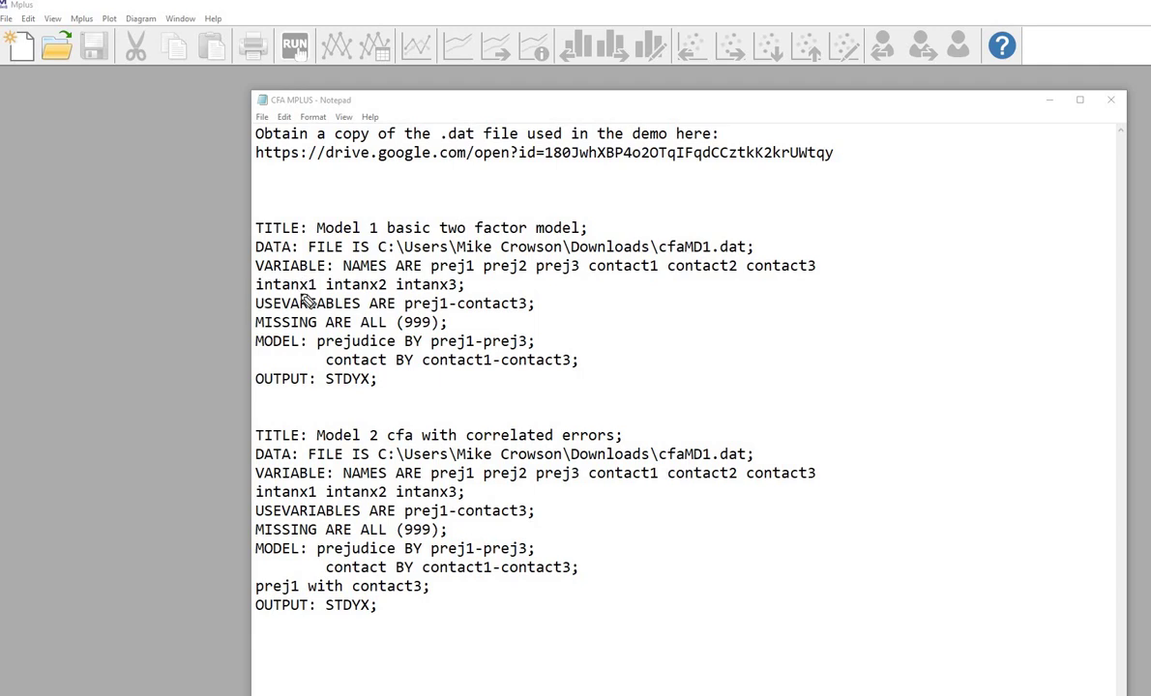
# Review the USEVARIABLES, MISSING, MODEL and OUTPUT lines of the Model 1 syntax in the CFA MPLUS notes
pyautogui.moveTo(256, 309); pyautogui.dragTo(395, 309)
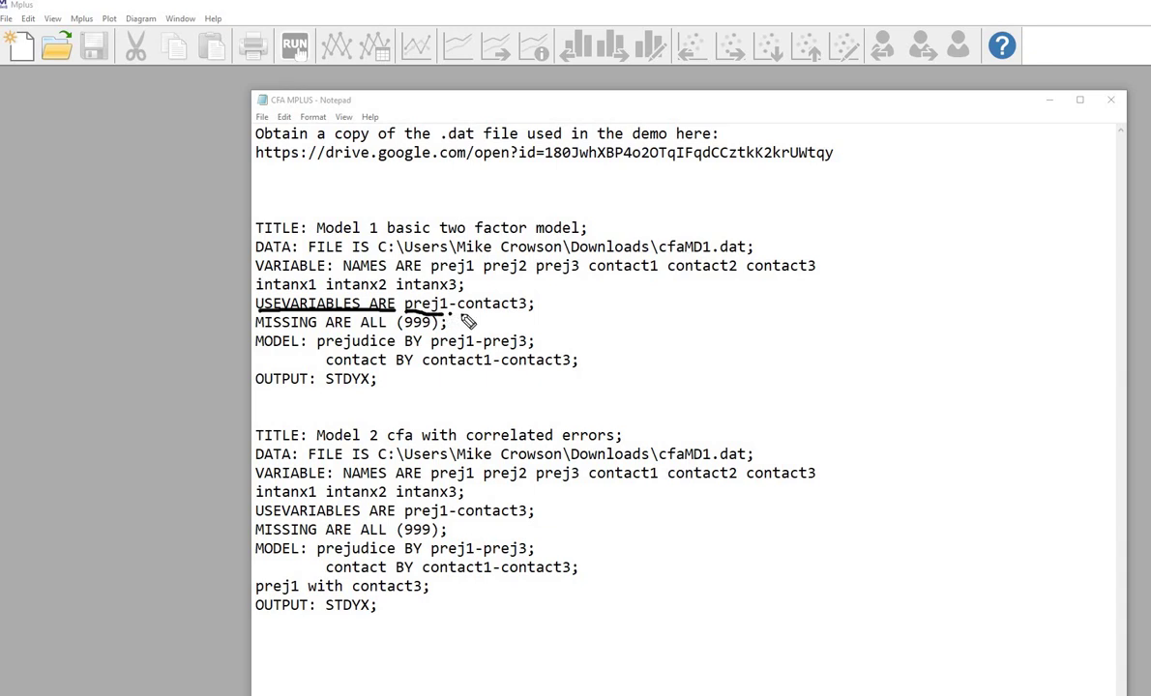
pyautogui.moveTo(459, 311); pyautogui.dragTo(527, 311)
pyautogui.moveTo(431, 277); pyautogui.dragTo(802, 280)
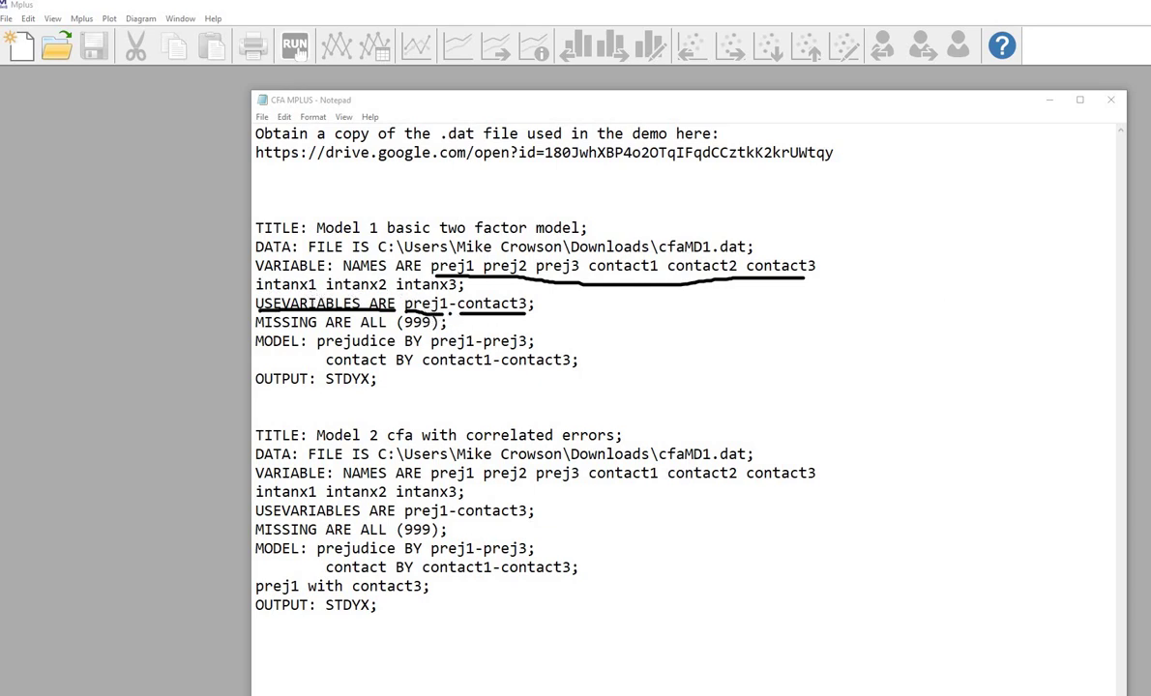
pyautogui.press('Escape')
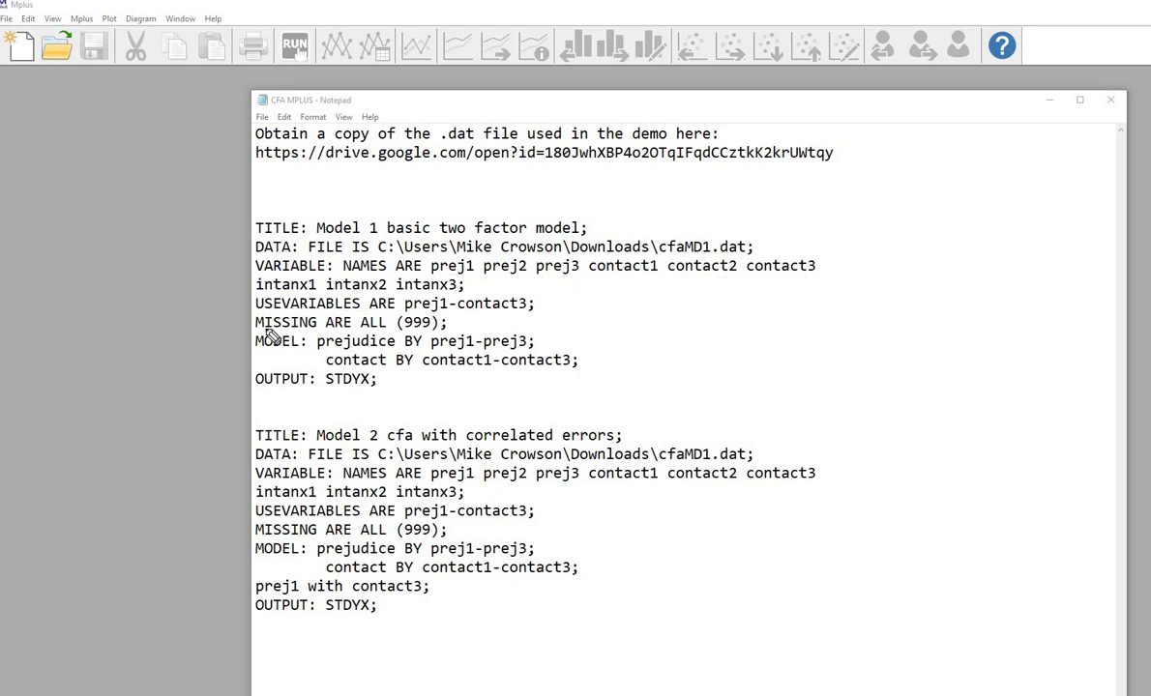
pyautogui.moveTo(267, 330); pyautogui.dragTo(392, 329)
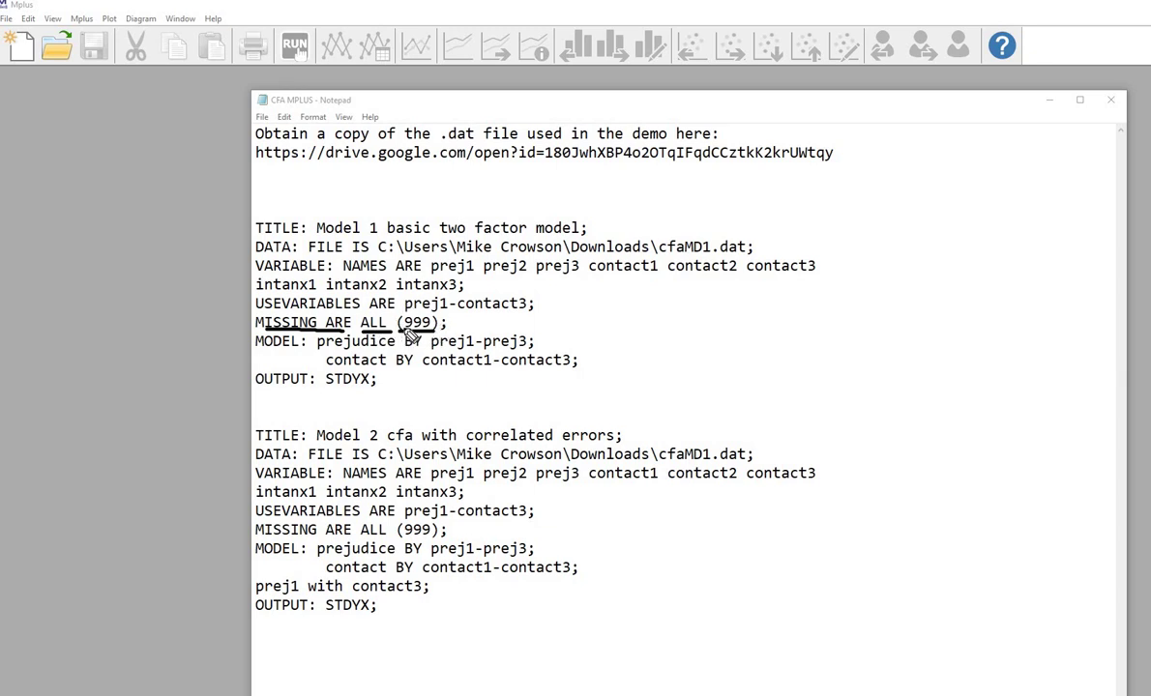
pyautogui.moveTo(435, 331); pyautogui.dragTo(448, 331)
pyautogui.moveTo(290, 352); pyautogui.dragTo(534, 350)
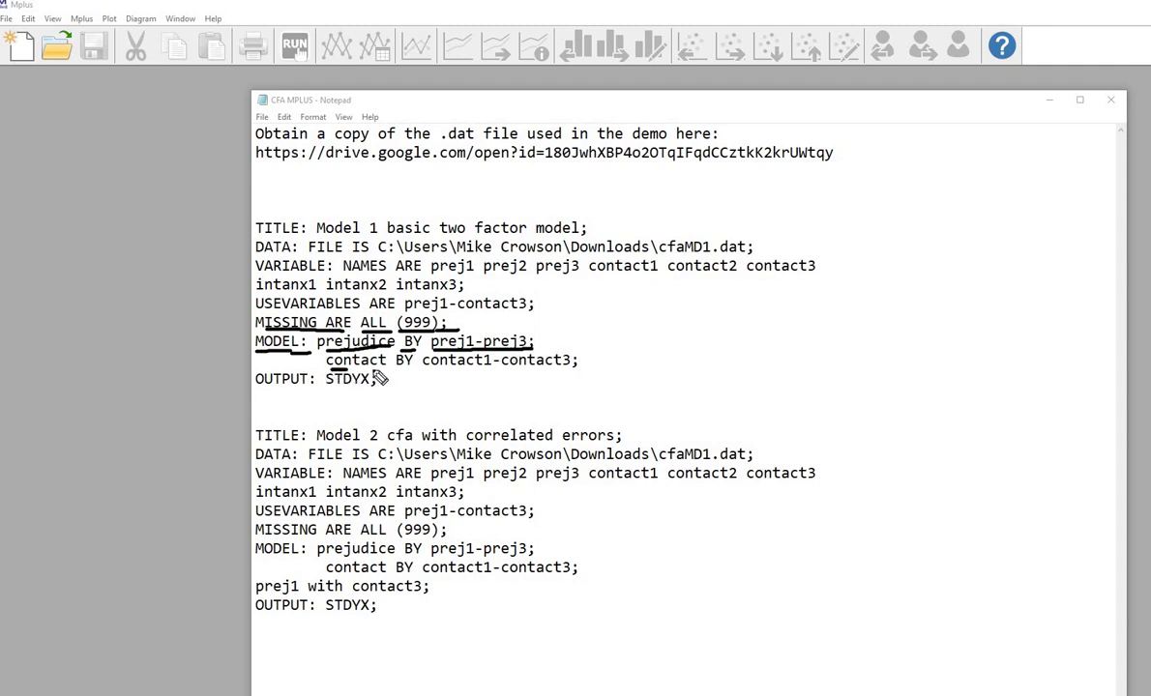
pyautogui.moveTo(326, 369); pyautogui.dragTo(413, 367)
pyautogui.moveTo(424, 368); pyautogui.dragTo(580, 372)
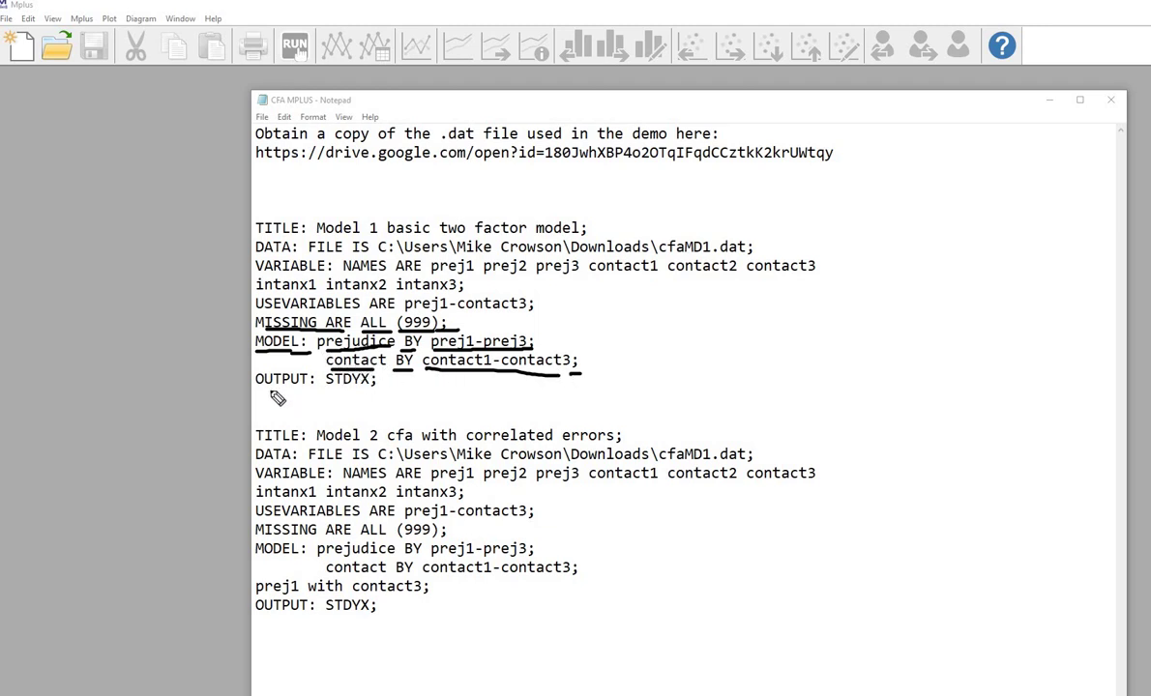
pyautogui.moveTo(255, 392); pyautogui.dragTo(383, 393)
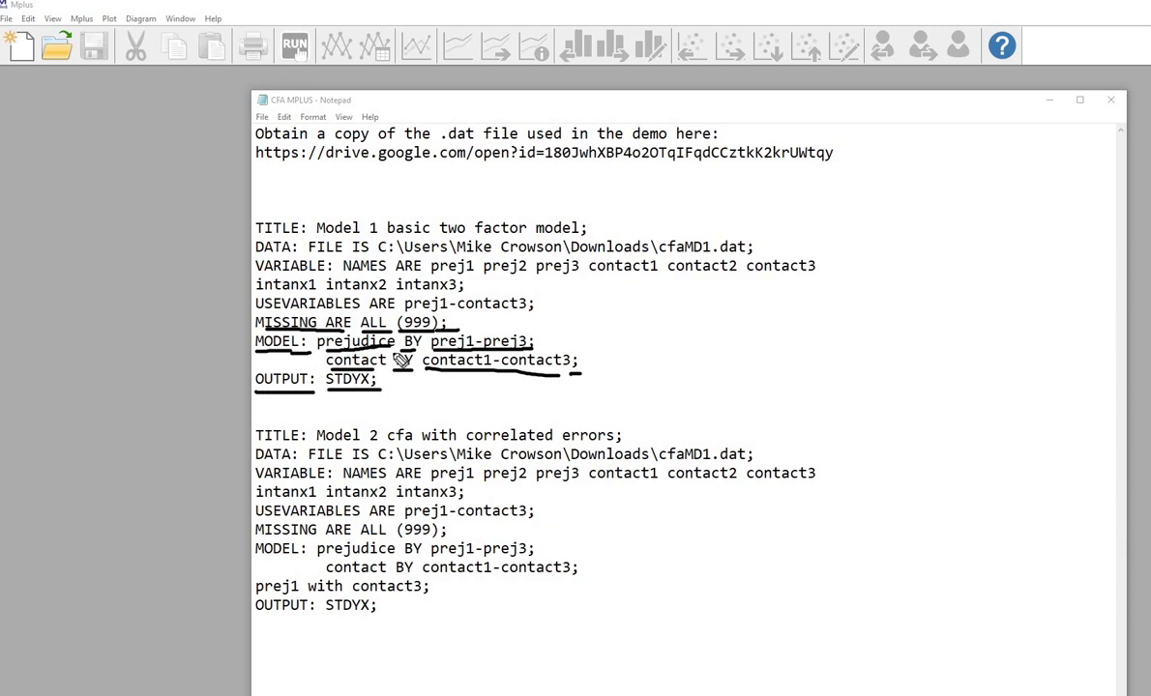
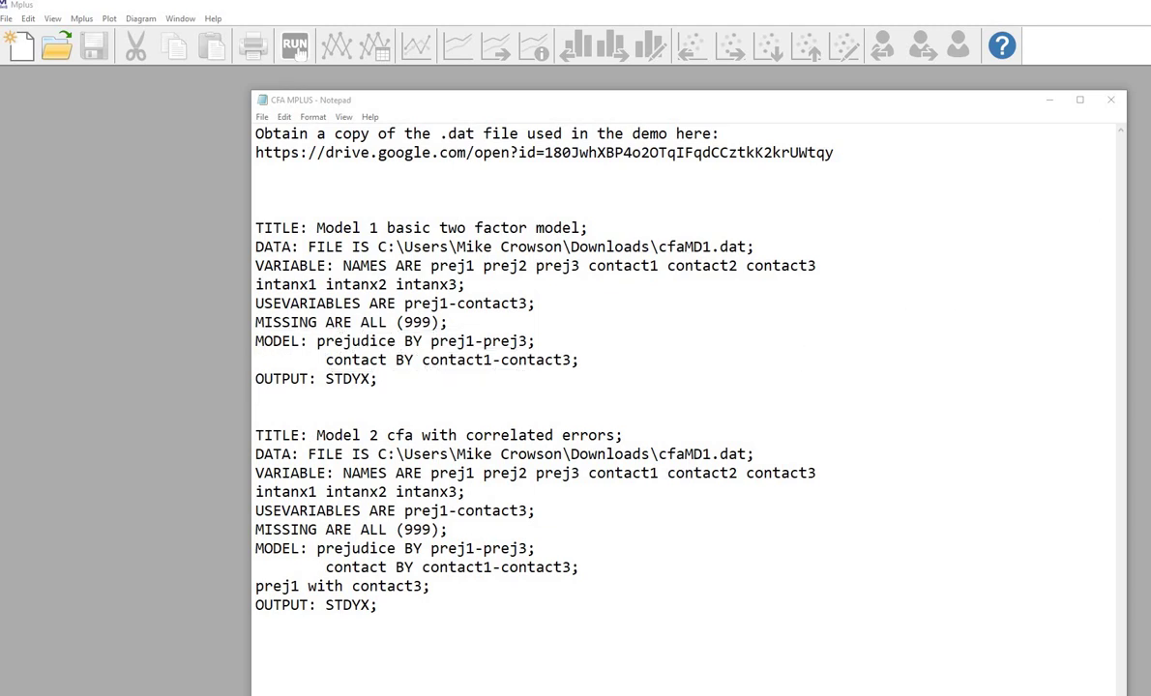
# Copy the complete Model 1 syntax, from TITLE to OUTPUT: STDYX;, into a new Mplus input file
pyautogui.moveTo(378, 379); pyautogui.dragTo(248, 232)
pyautogui.hotkey('ctrl', 'c')
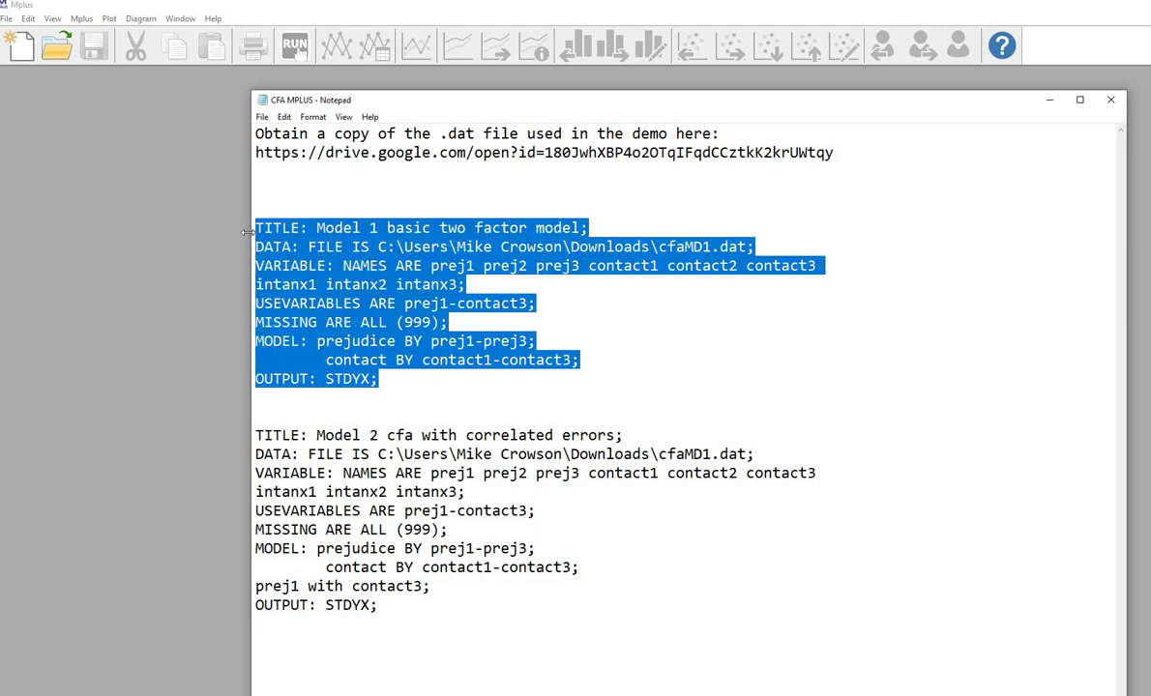
pyautogui.click(63, 234)
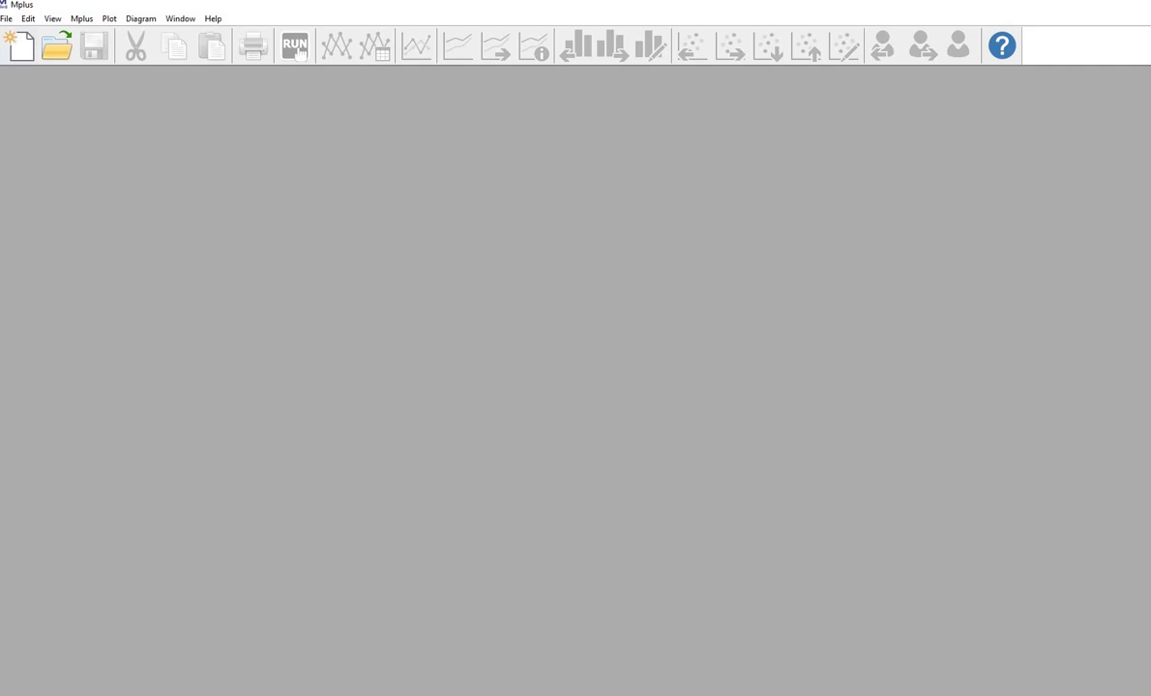
pyautogui.click(7, 19)
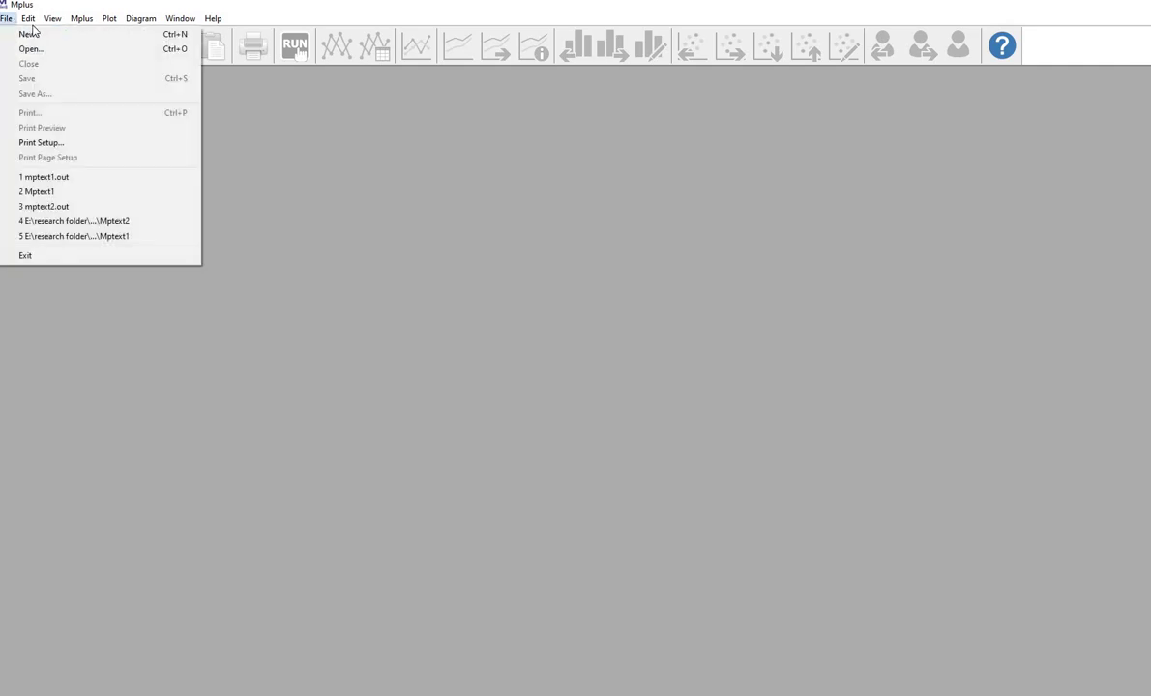
pyautogui.click(33, 41)
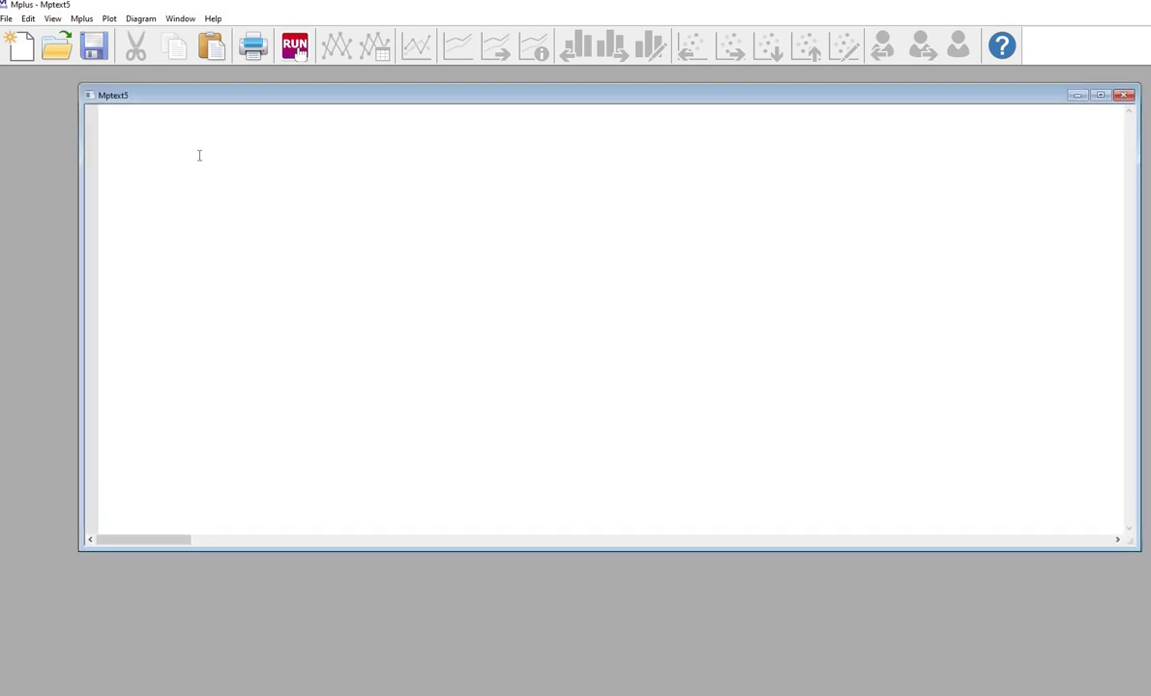
pyautogui.hotkey('ctrl', 'v')
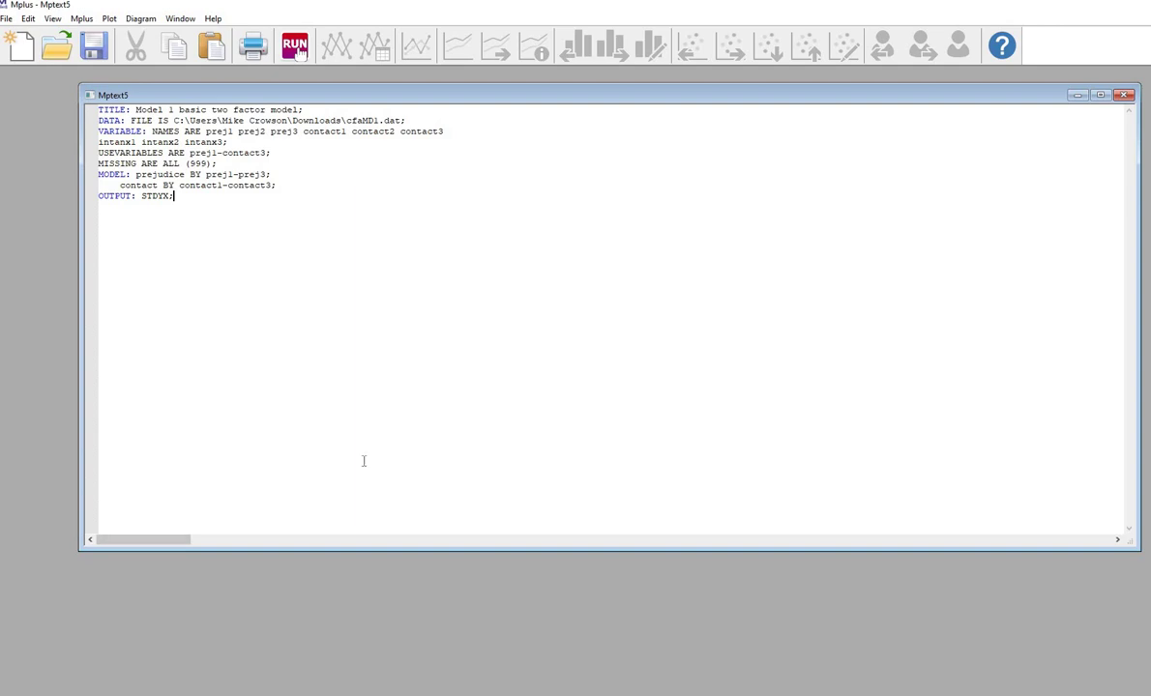
pyautogui.moveTo(207, 196); pyautogui.dragTo(91, 109)
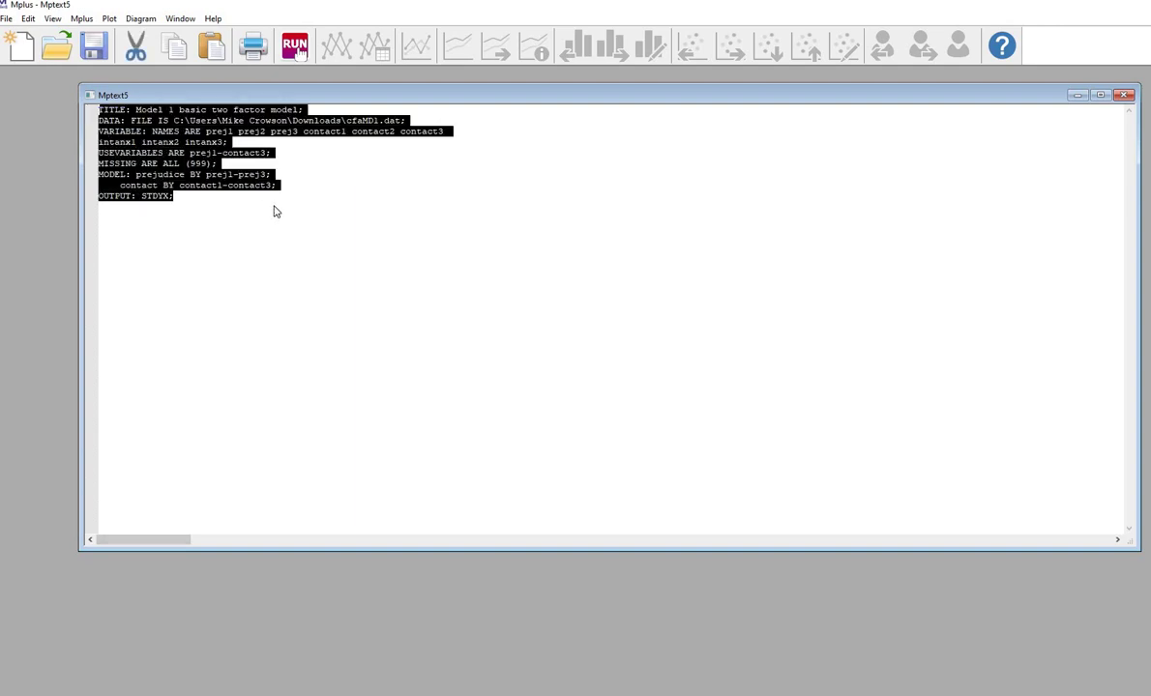
pyautogui.click(230, 210)
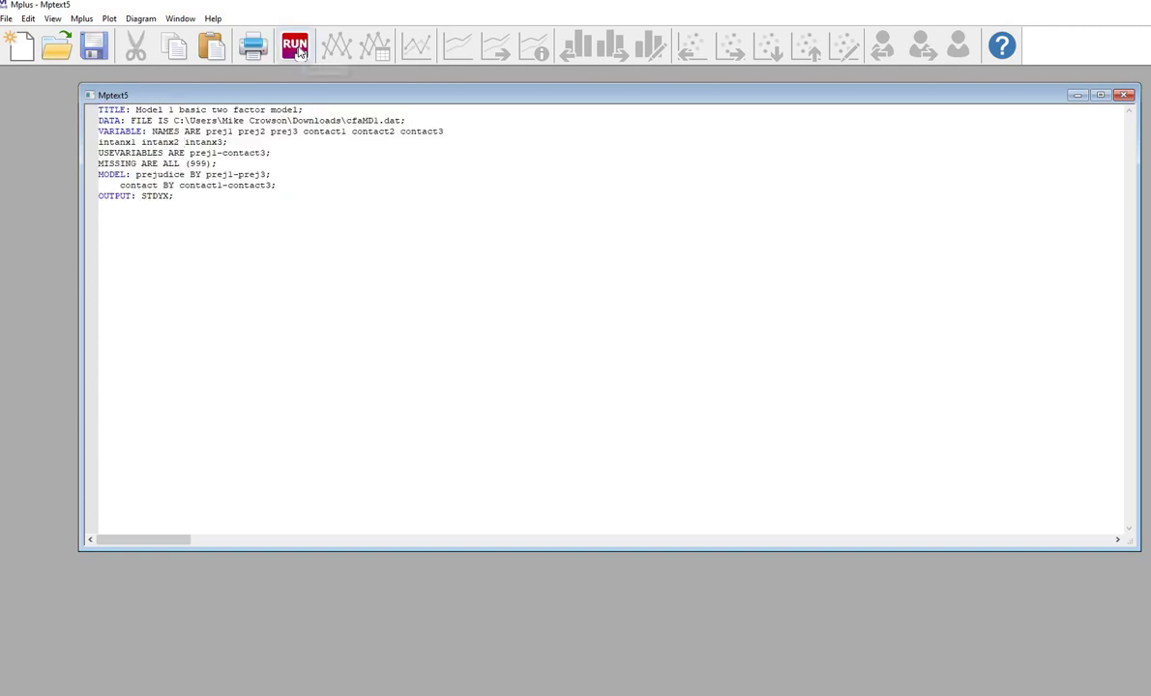
# Run the Model 1 syntax, saving the input file over the existing Mptext1 in Downloads
pyautogui.click(299, 50)
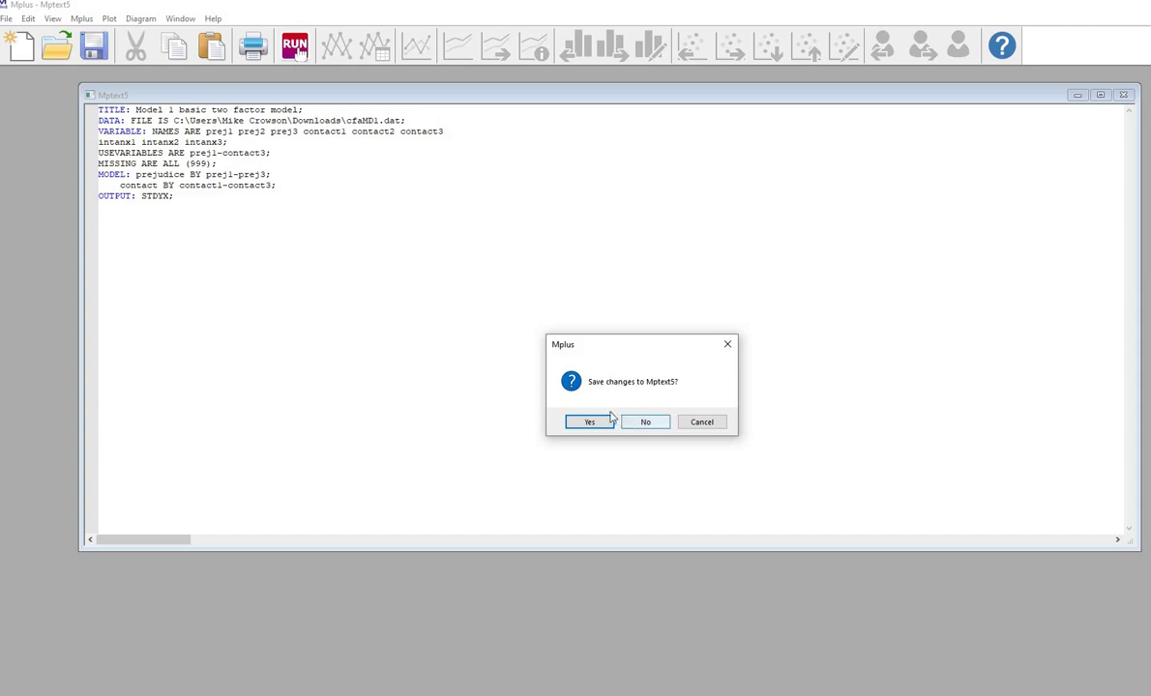
pyautogui.click(588, 422)
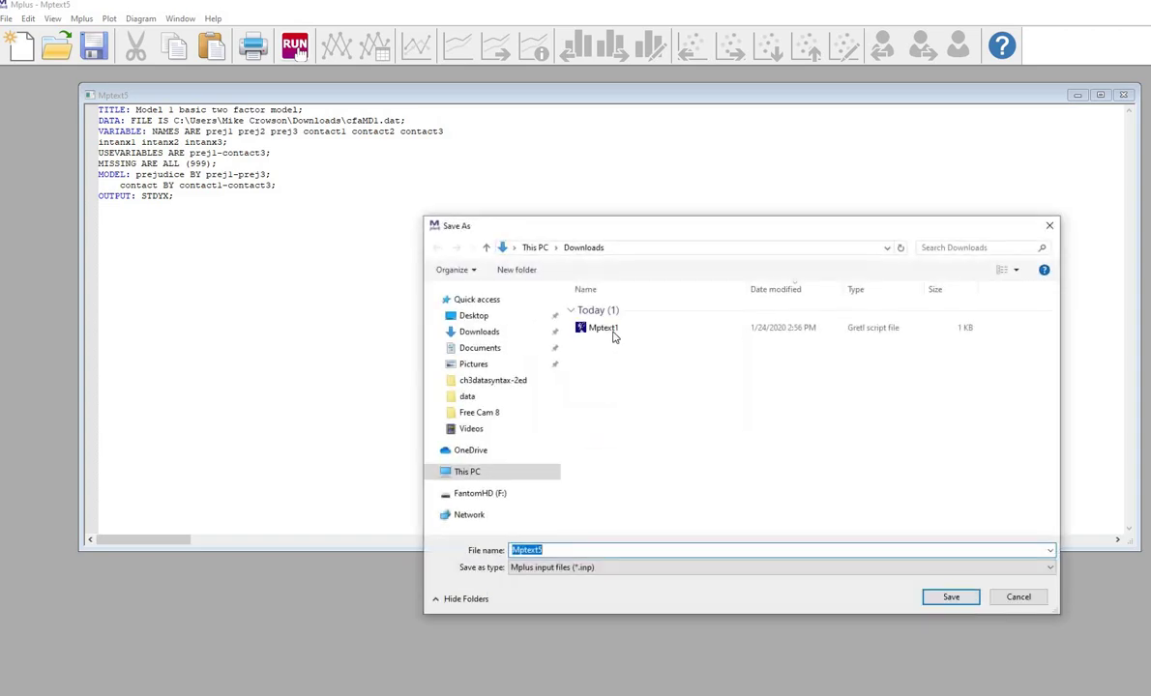
pyautogui.click(609, 329)
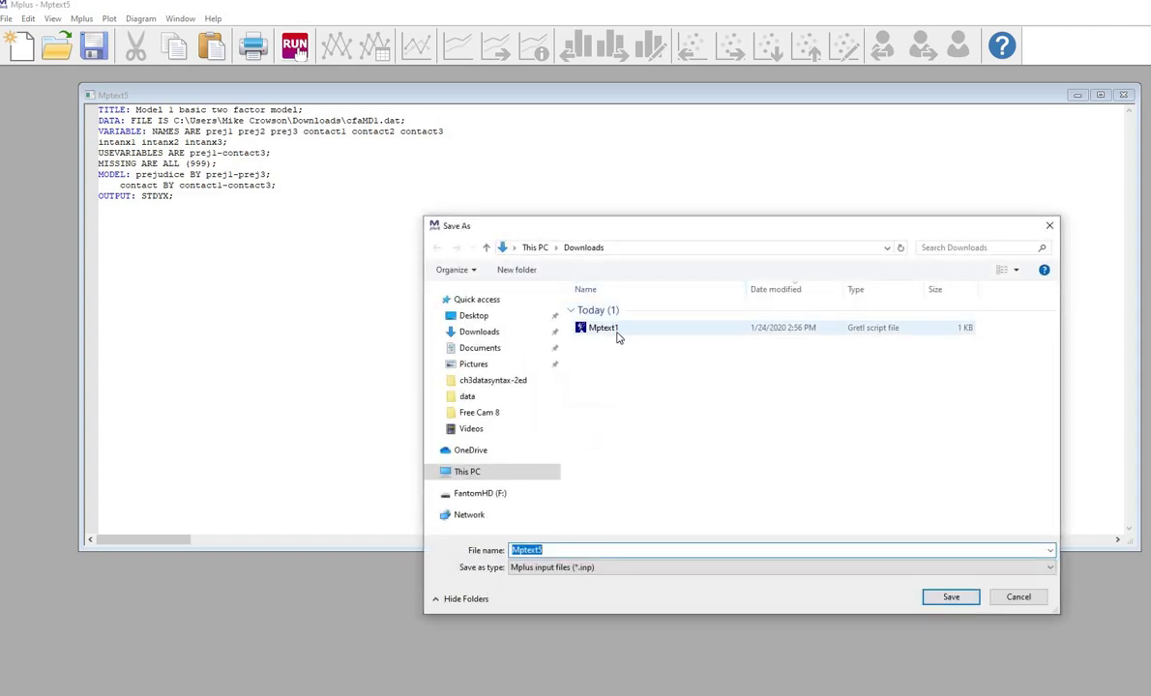
pyautogui.click(961, 605)
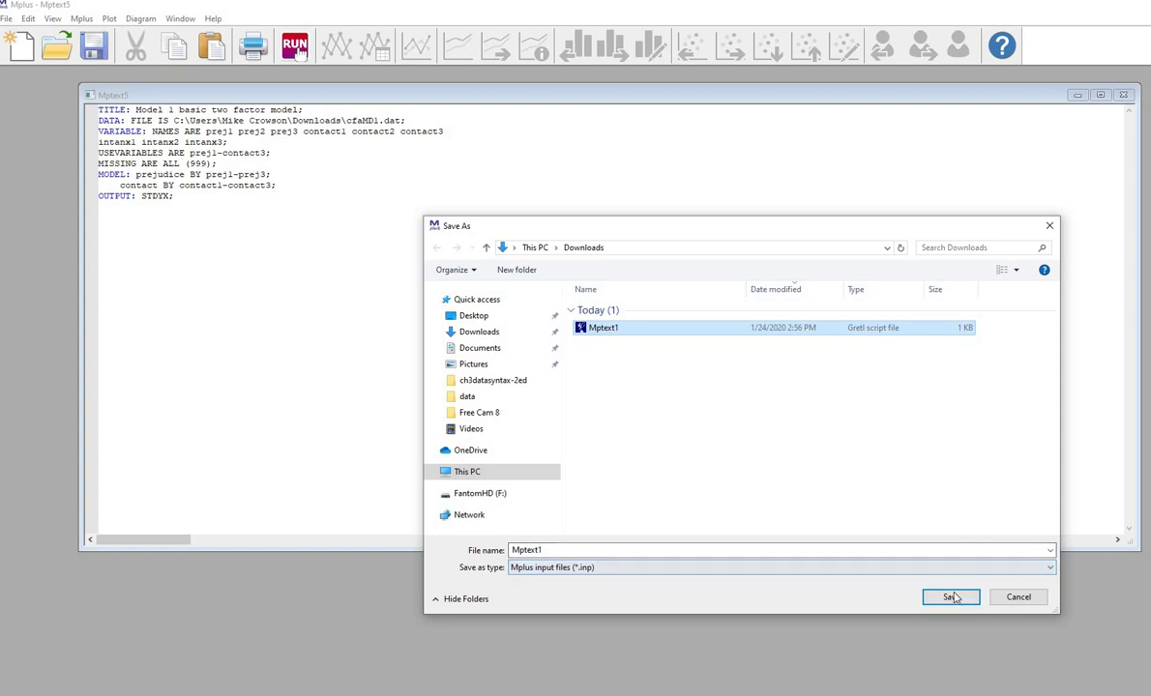
pyautogui.click(674, 393)
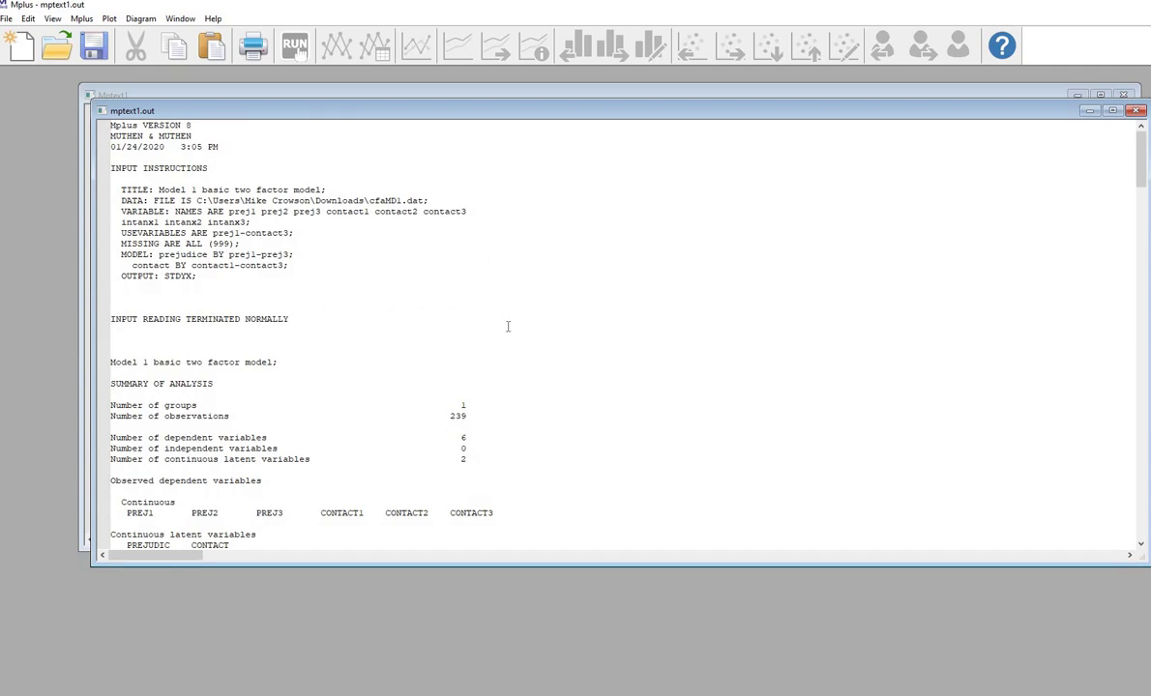
# Review the Summary of Analysis in the output, covering the observed variables, latent variables and estimator
pyautogui.scroll(-7, 437, 326)
pyautogui.scroll(7, 505, 403)
pyautogui.scroll(-8, 507, 330)
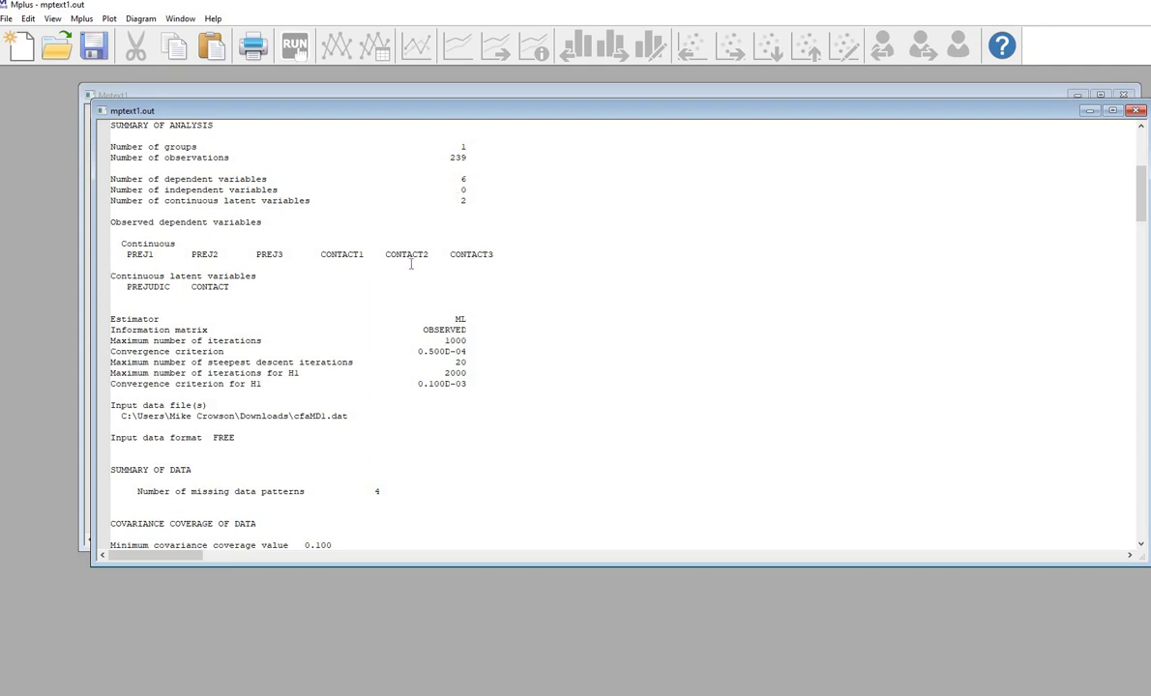
pyautogui.scroll(-2, 377, 263)
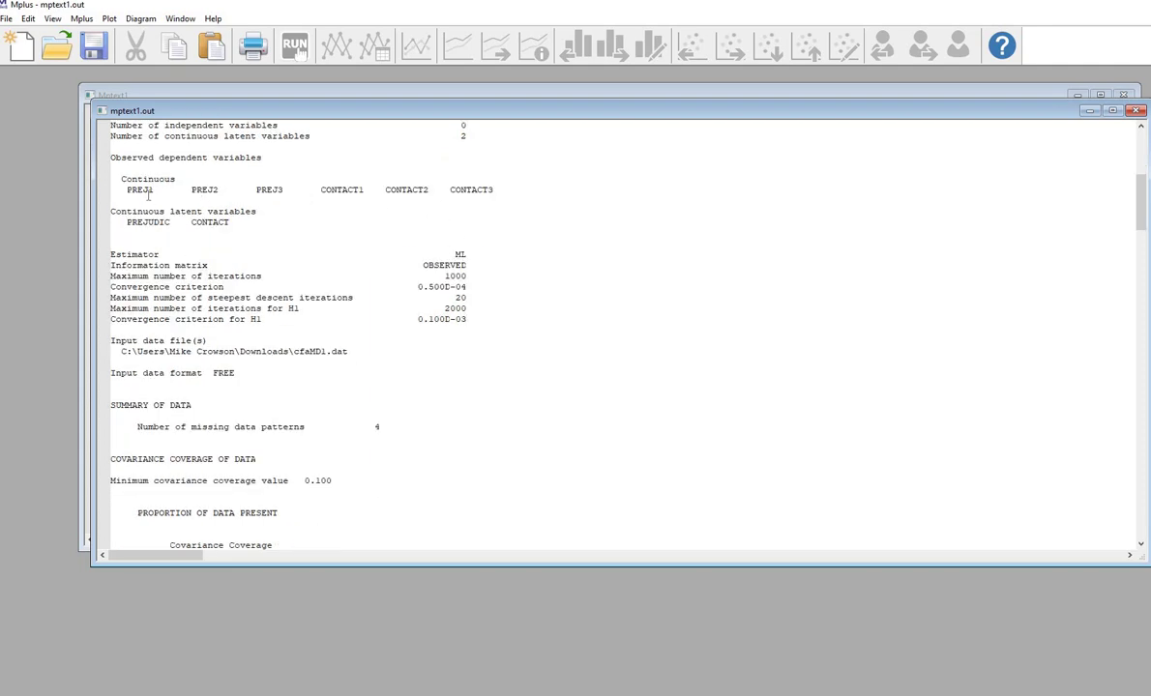
pyautogui.moveTo(126, 190); pyautogui.dragTo(466, 190)
pyautogui.scroll(-2, 496, 254)
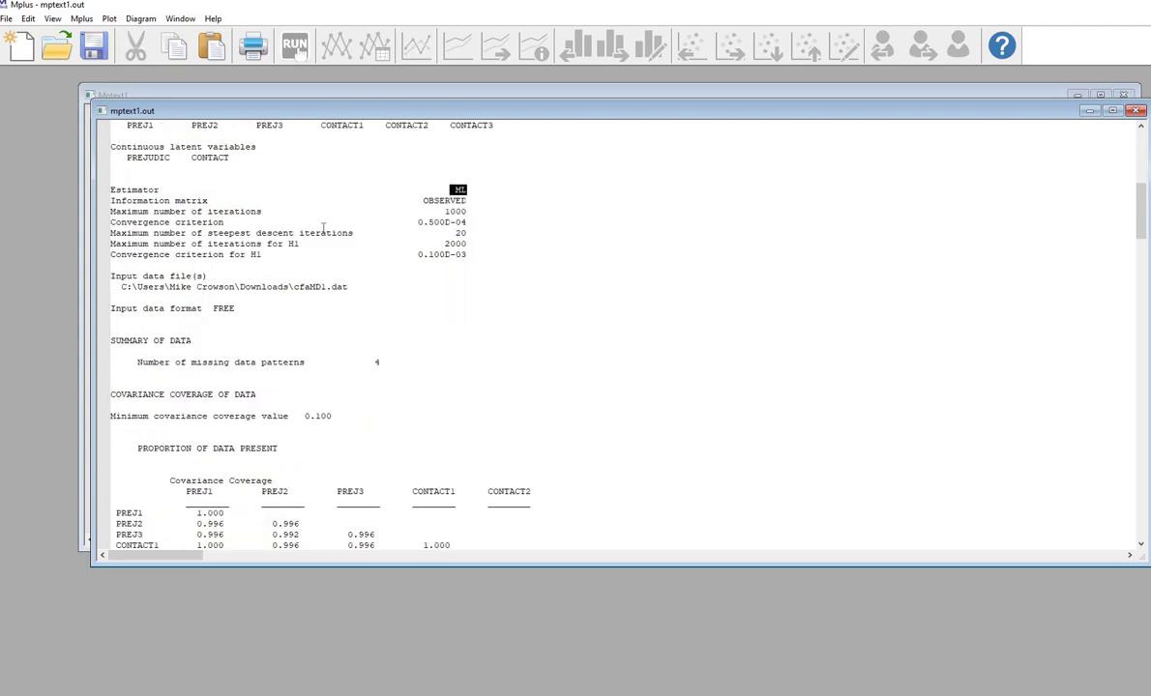
# Examine the proportion of data present in the covariance coverage tables and the univariate descriptive statistics
pyautogui.scroll(-6, 395, 256)
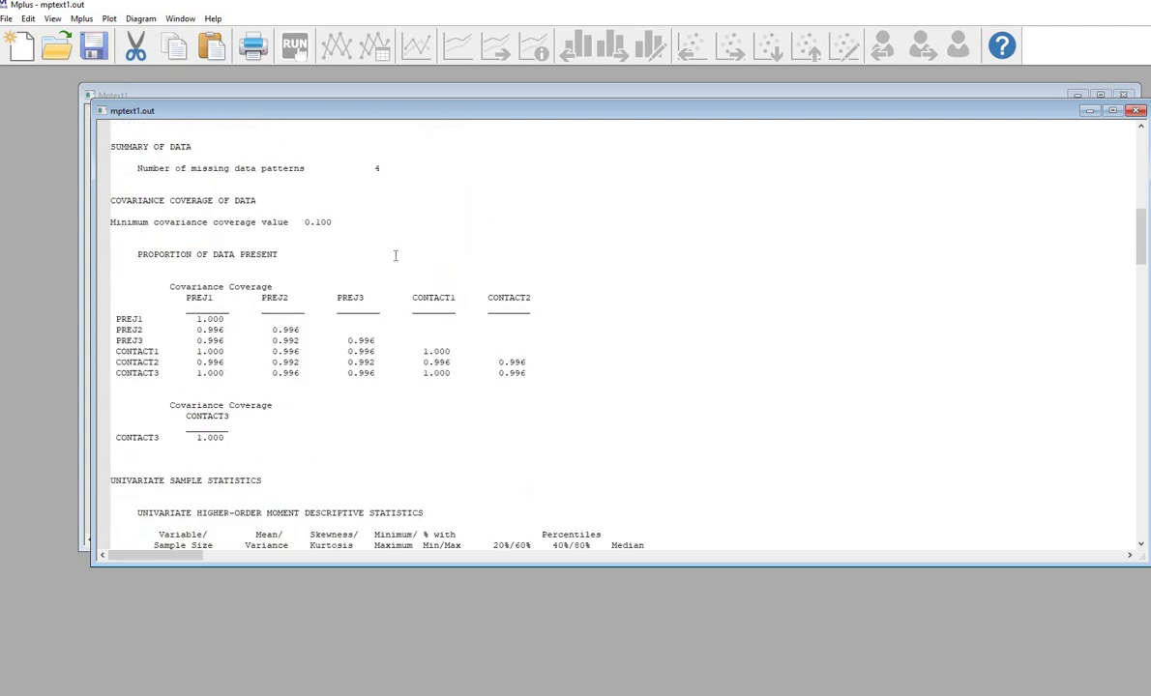
pyautogui.scroll(-2, 395, 255)
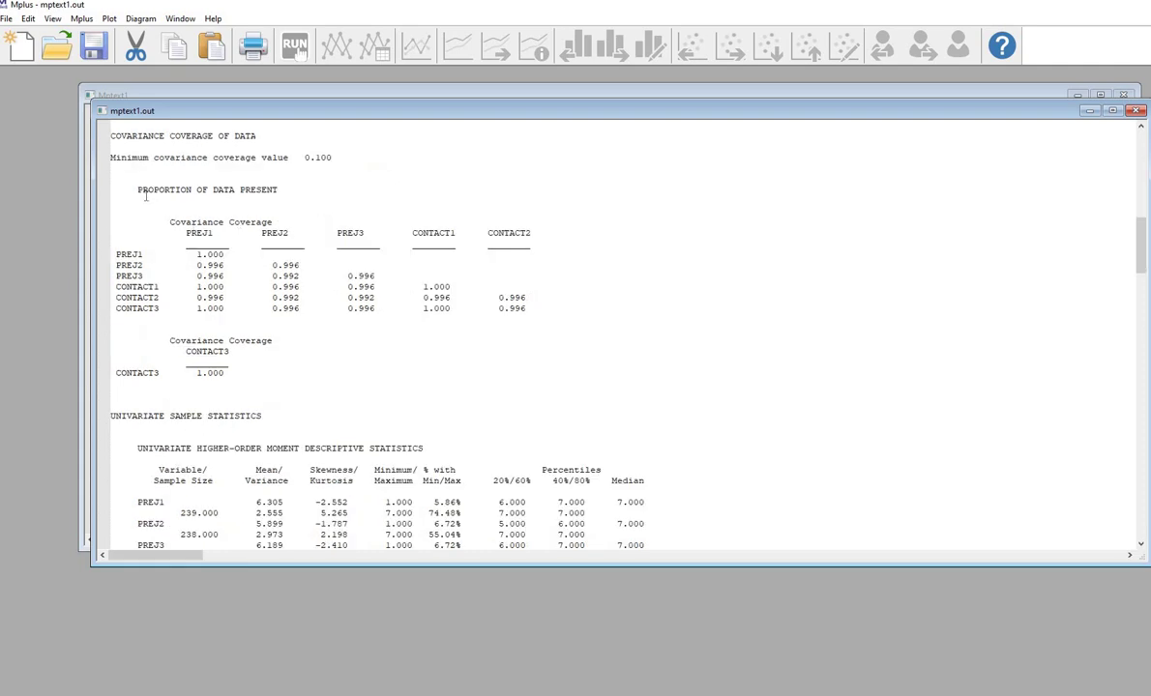
pyautogui.moveTo(130, 189); pyautogui.dragTo(277, 190)
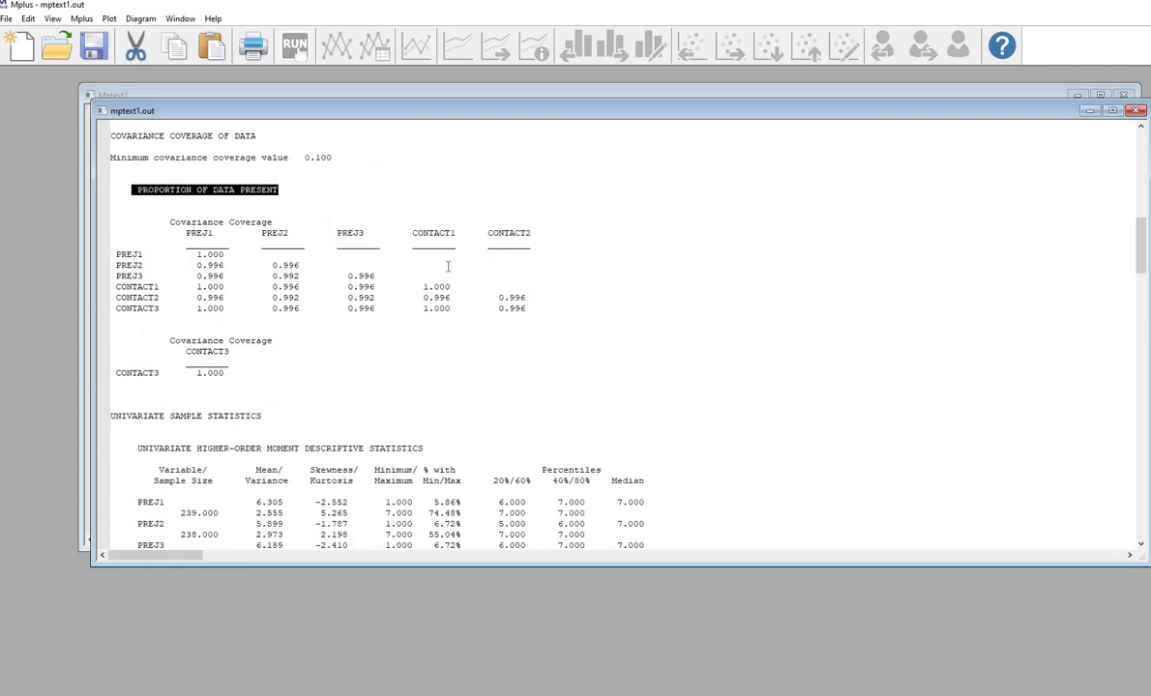
pyautogui.scroll(-6, 428, 299)
pyautogui.scroll(-2, 256, 225)
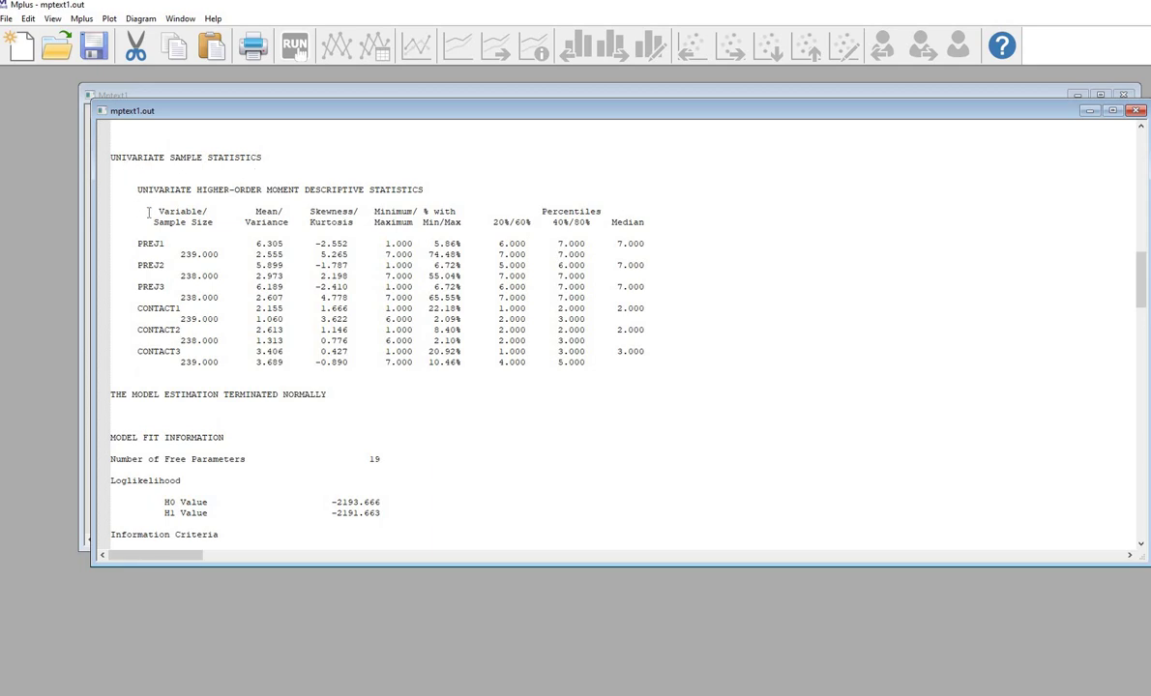
pyautogui.moveTo(258, 213); pyautogui.dragTo(304, 203)
pyautogui.click(326, 223)
# Examine the Chi-Square Test of Model Fit, reading its value, degrees of freedom and p-value
pyautogui.scroll(-10, 493, 298)
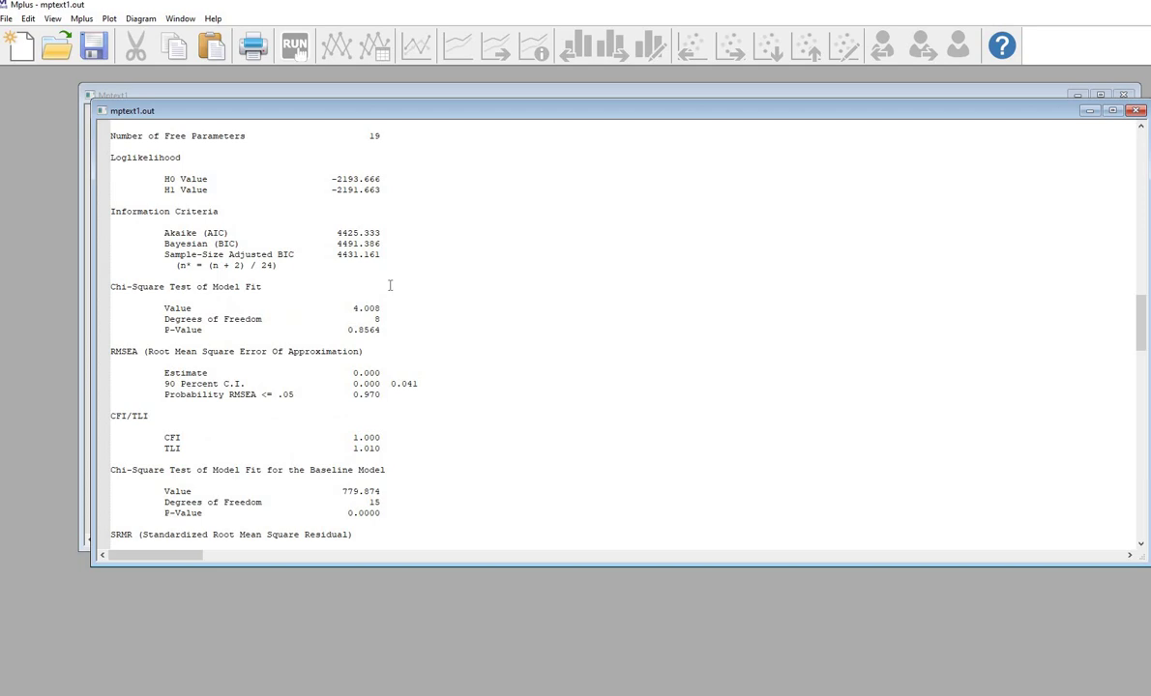
pyautogui.scroll(-2, 390, 285)
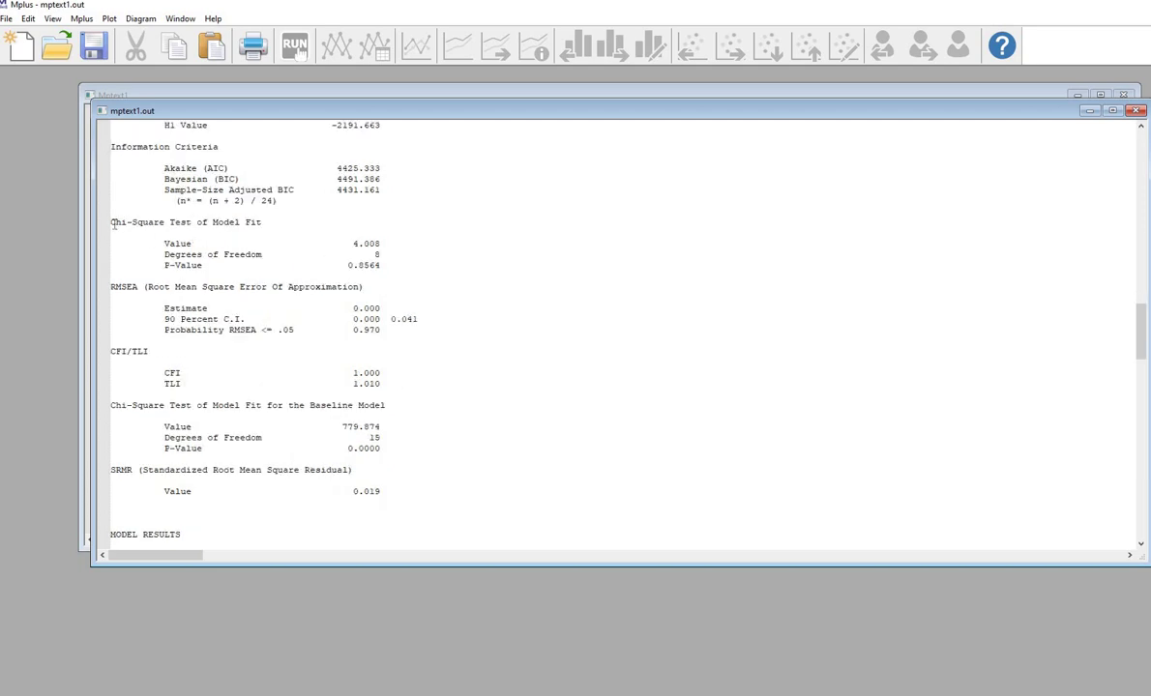
pyautogui.moveTo(112, 222); pyautogui.dragTo(267, 224)
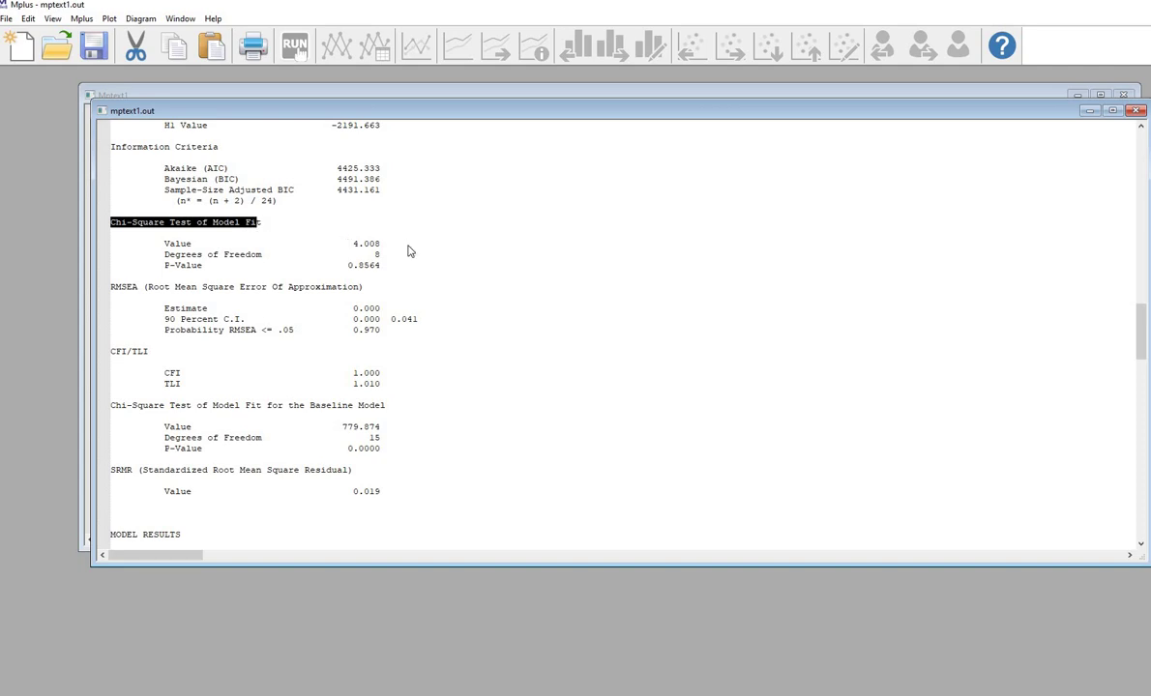
pyautogui.moveTo(341, 244); pyautogui.dragTo(380, 243)
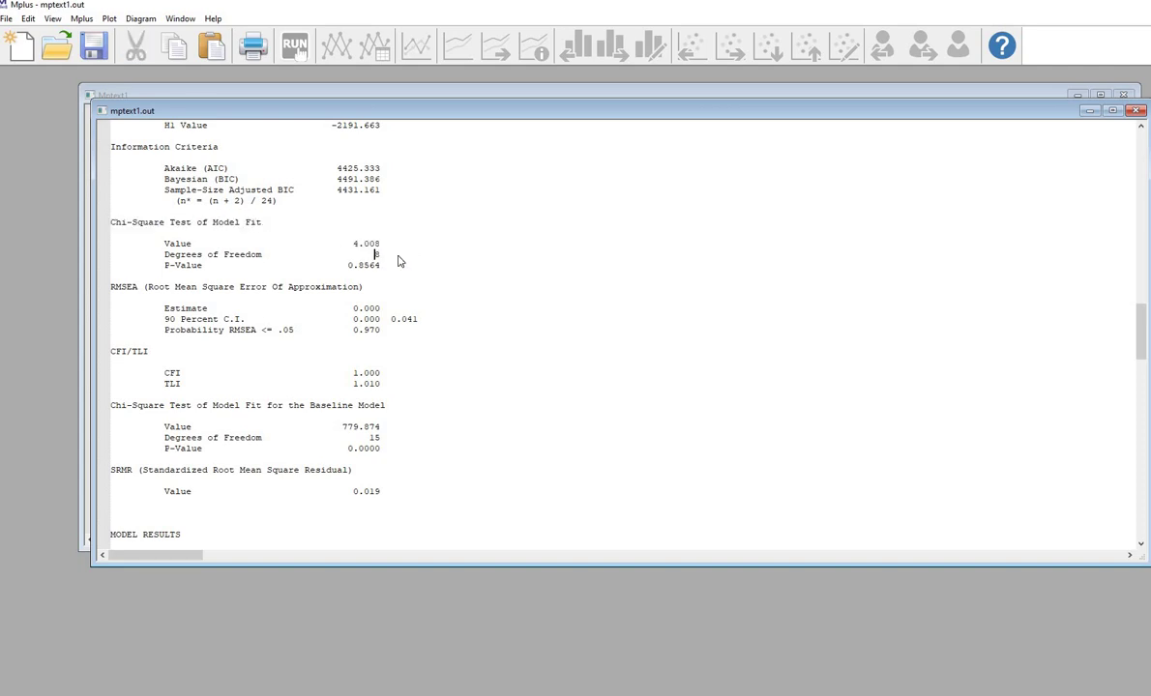
pyautogui.click(348, 265)
pyautogui.hotkey('shift', 'End')
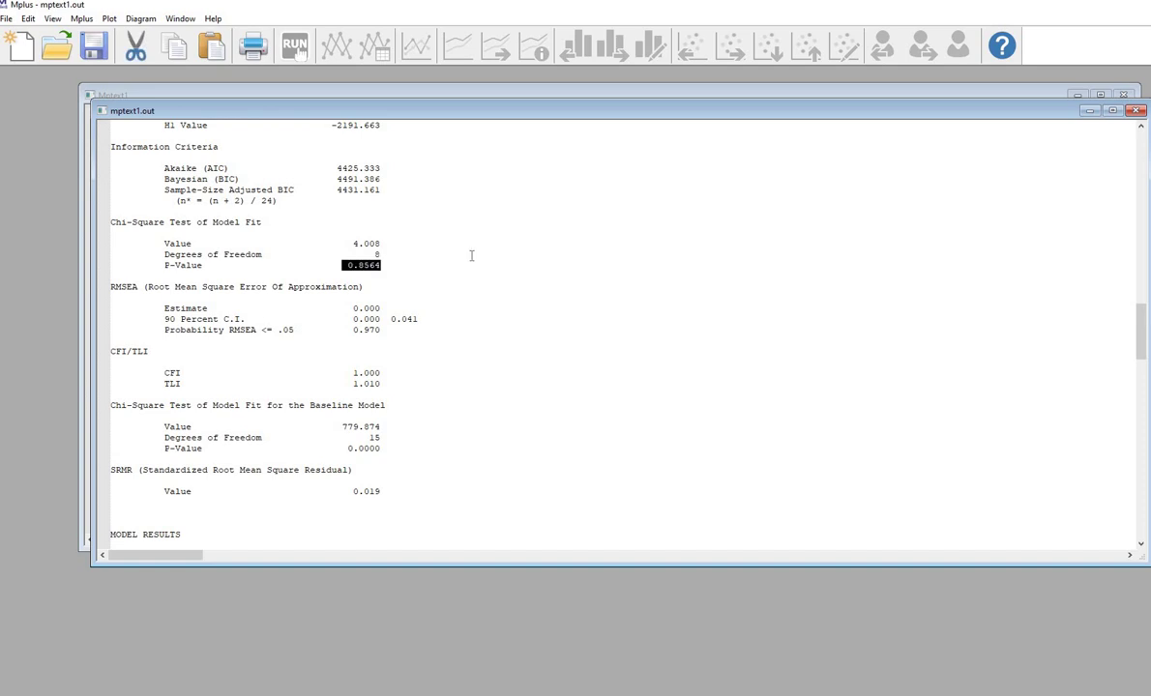
pyautogui.press('Up')
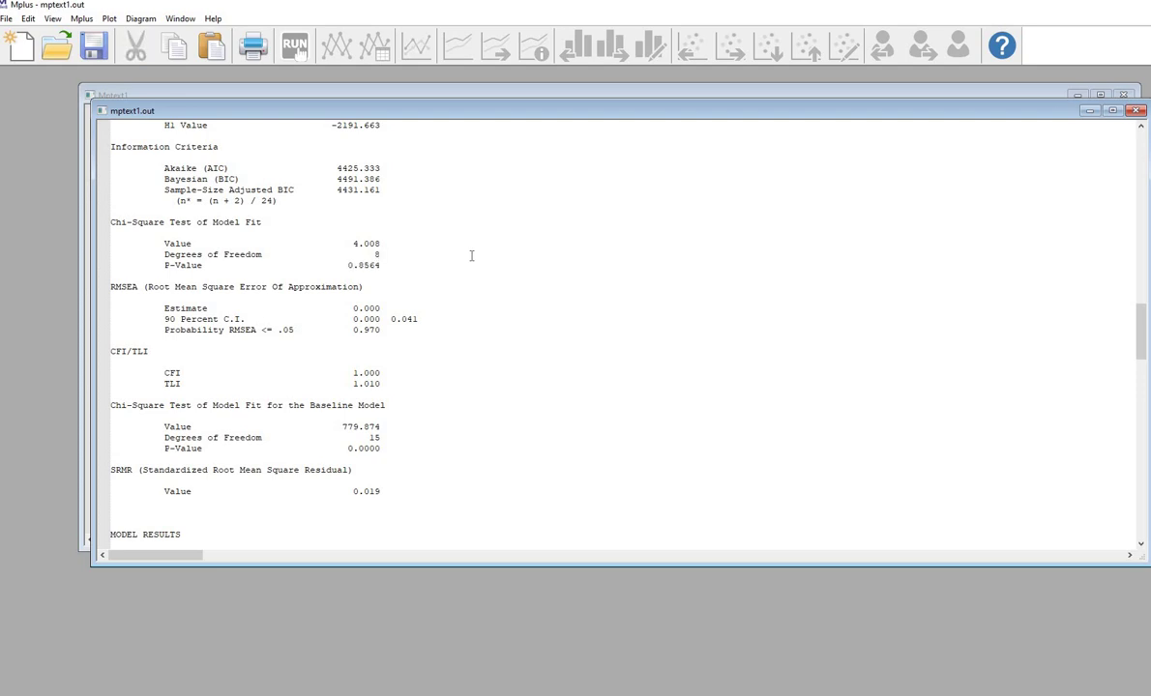
# Check the CFI and TLI values in the model fit information
pyautogui.scroll(-2, 471, 256)
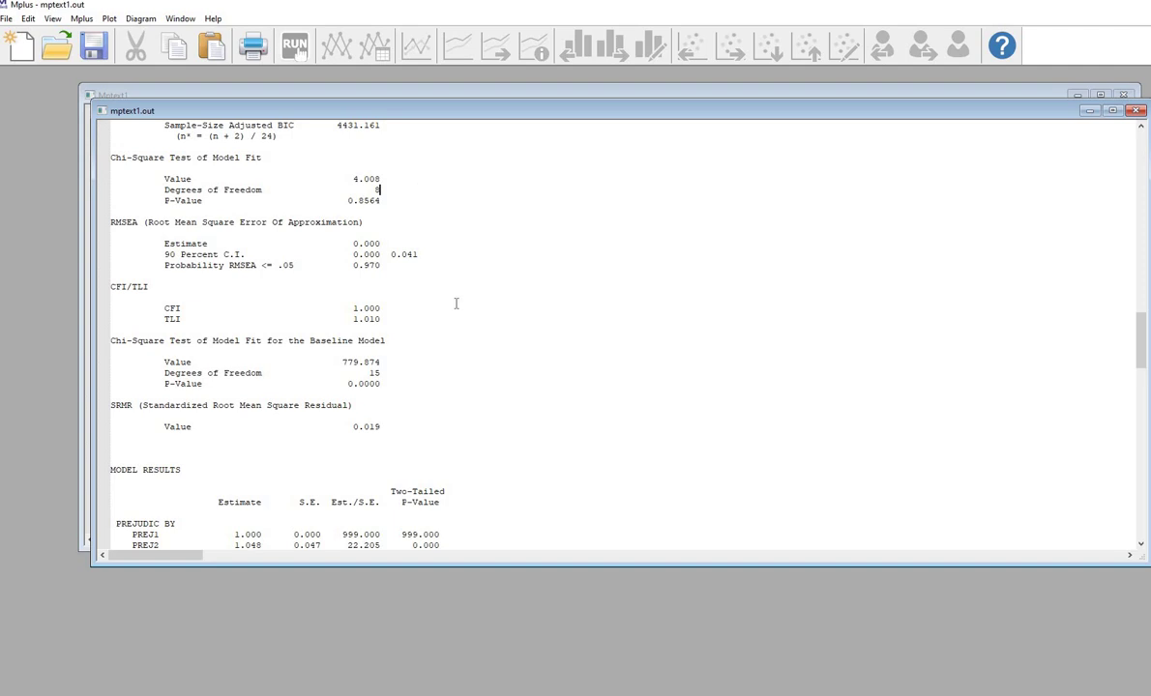
pyautogui.scroll(-2, 456, 298)
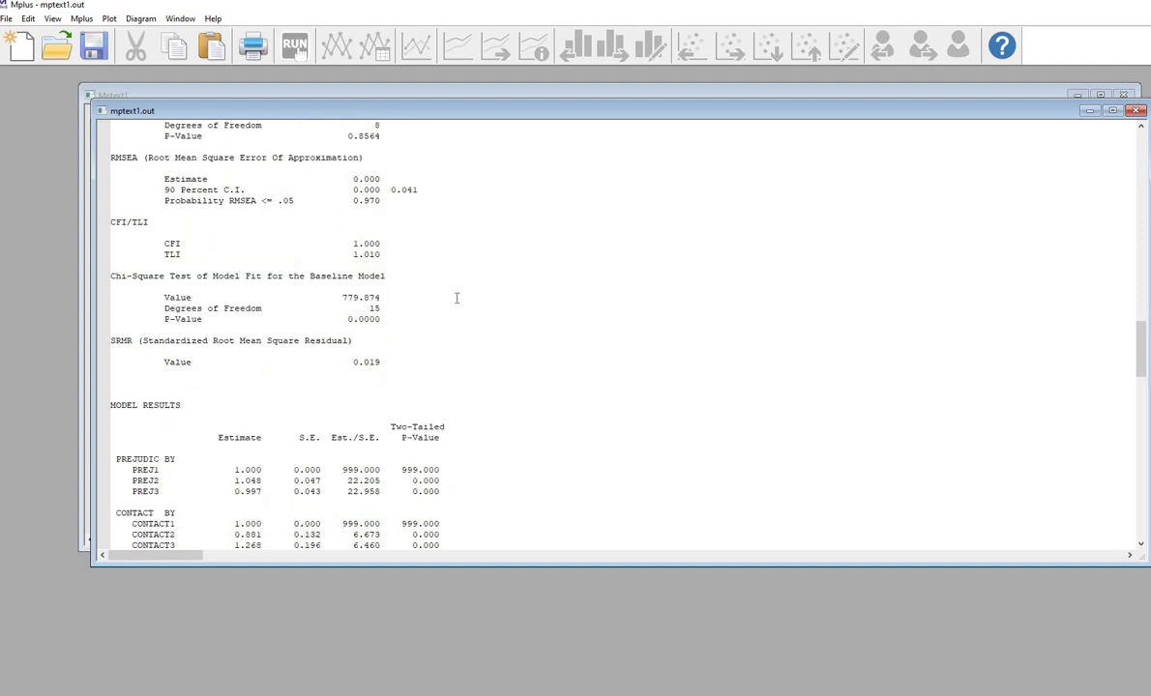
pyautogui.moveTo(153, 244); pyautogui.dragTo(197, 243)
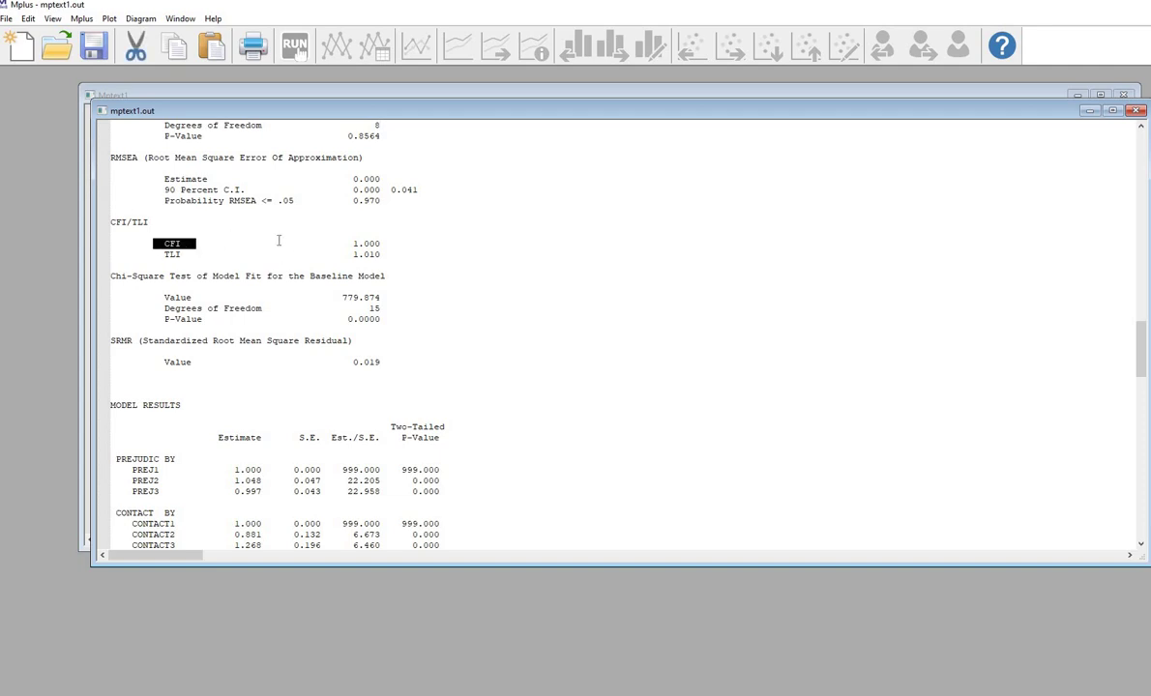
pyautogui.moveTo(380, 244); pyautogui.dragTo(341, 243)
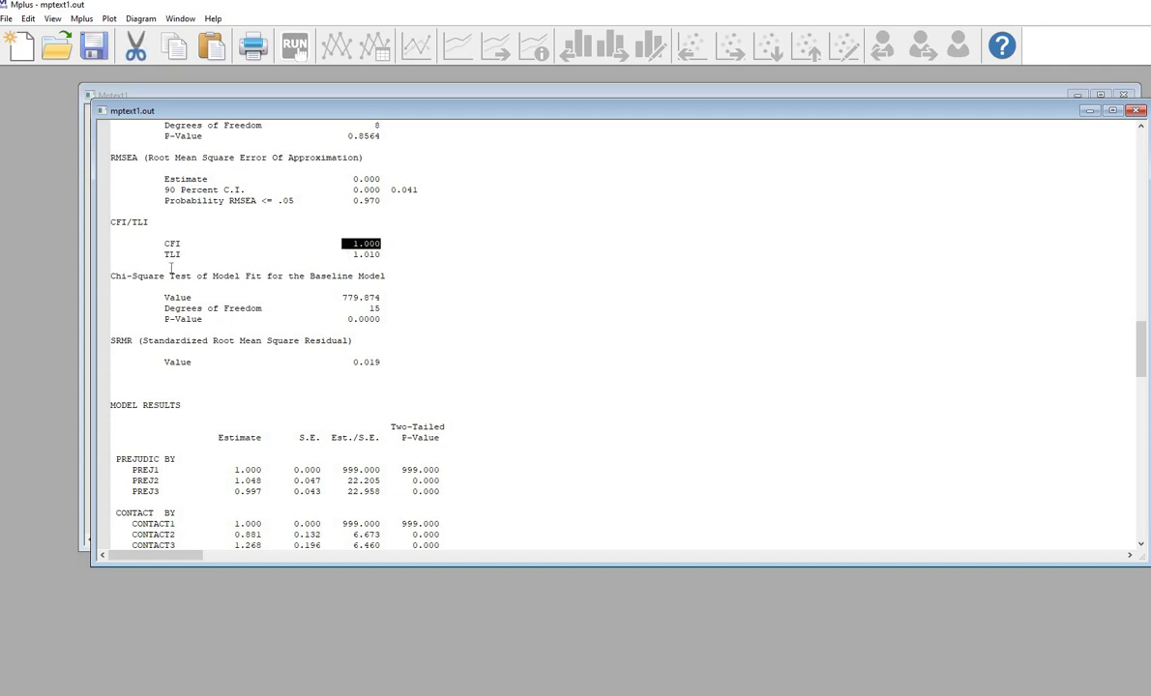
pyautogui.moveTo(165, 254); pyautogui.dragTo(195, 254)
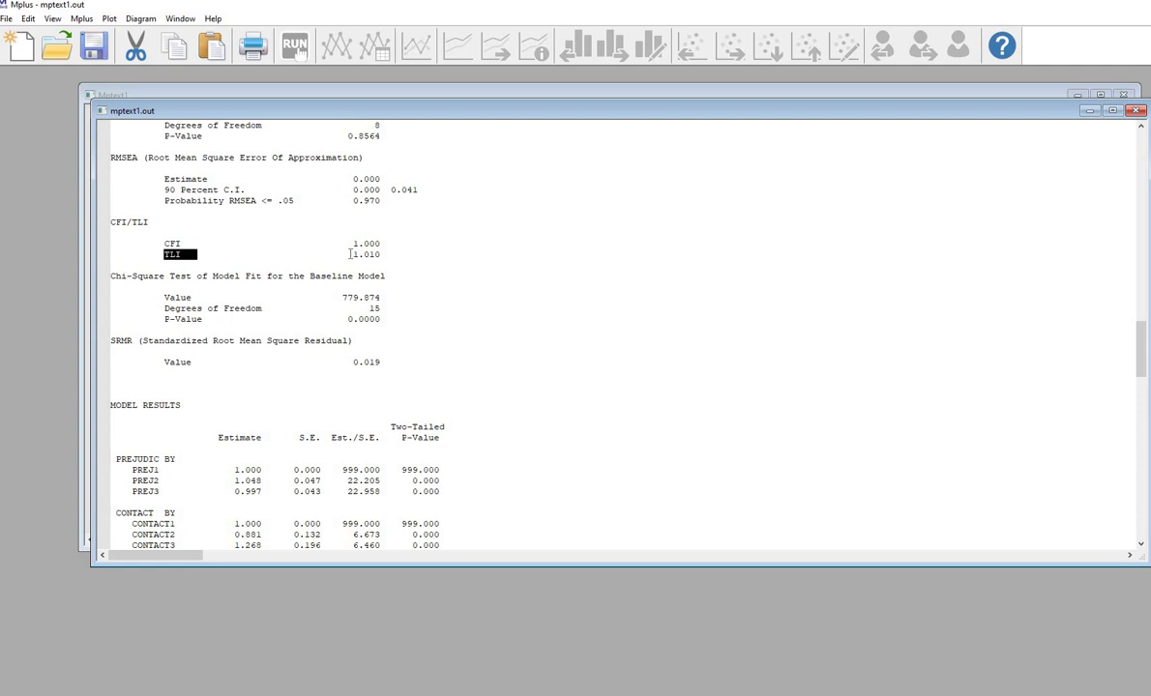
pyautogui.moveTo(346, 254); pyautogui.dragTo(385, 254)
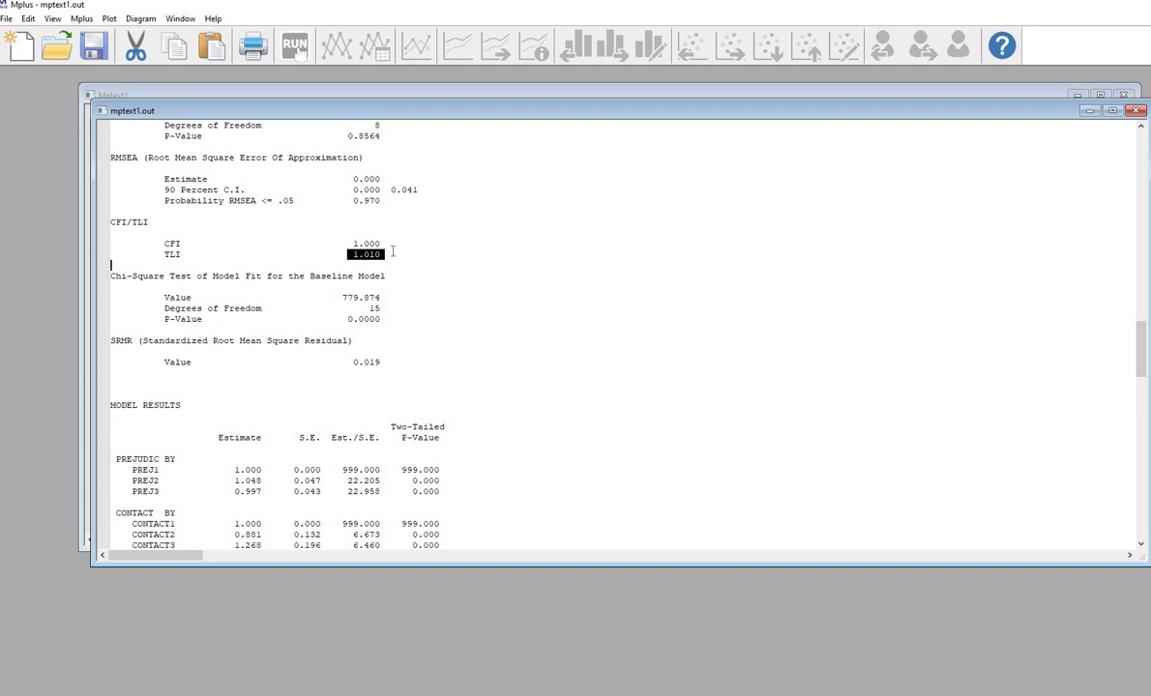
pyautogui.press('Up')
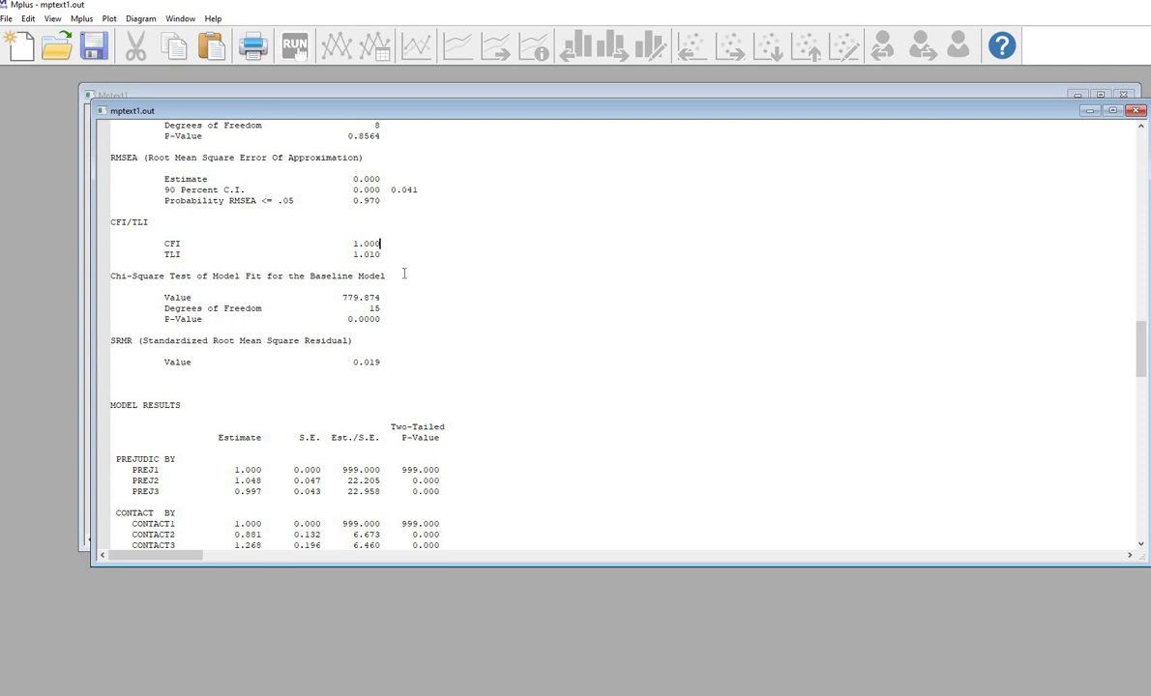
# Check the SRMR (Standardized Root Mean Square Residual) value in the output
pyautogui.scroll(-2, 404, 273)
pyautogui.scroll(-4, 404, 274)
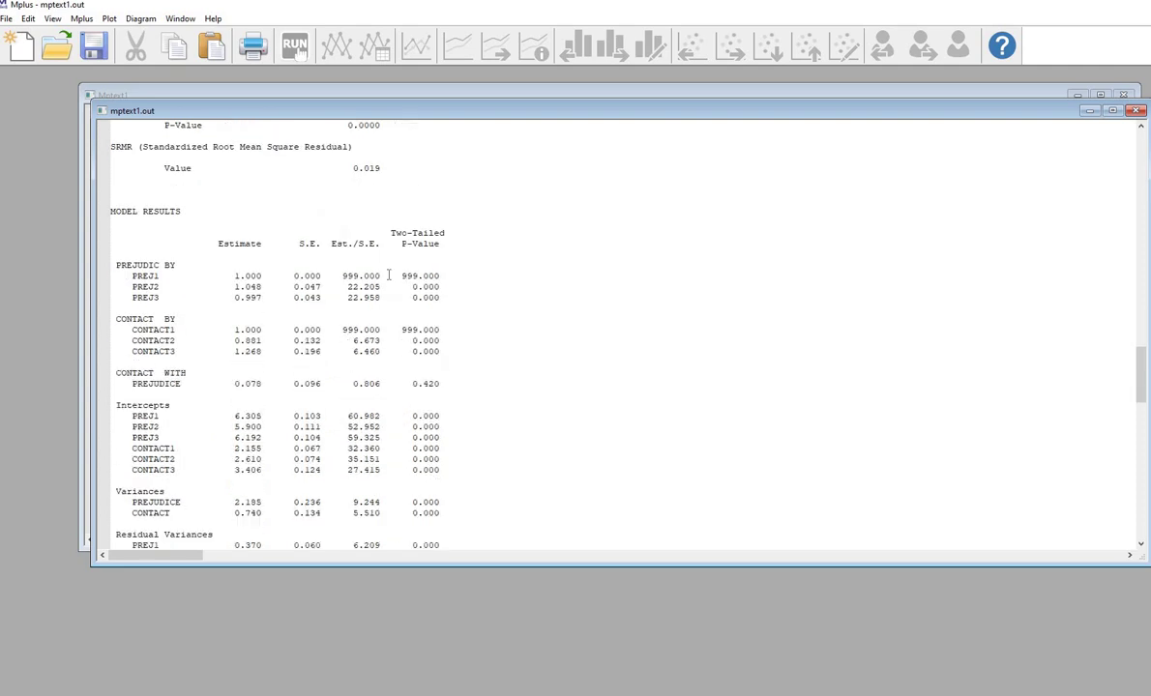
pyautogui.scroll(2, 376, 255)
pyautogui.moveTo(342, 233); pyautogui.dragTo(381, 233)
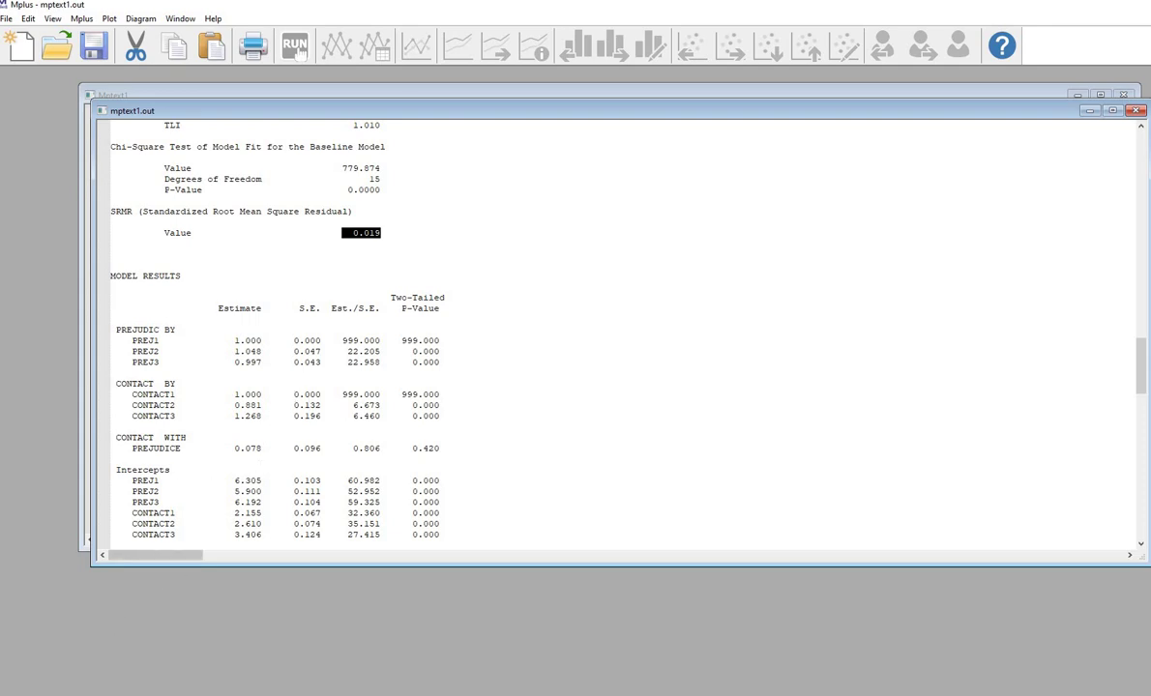
pyautogui.click(527, 393)
# Examine the RMSEA section, including its estimate, 90 percent confidence interval and the probability of RMSEA <= .05
pyautogui.scroll(4, 533, 395)
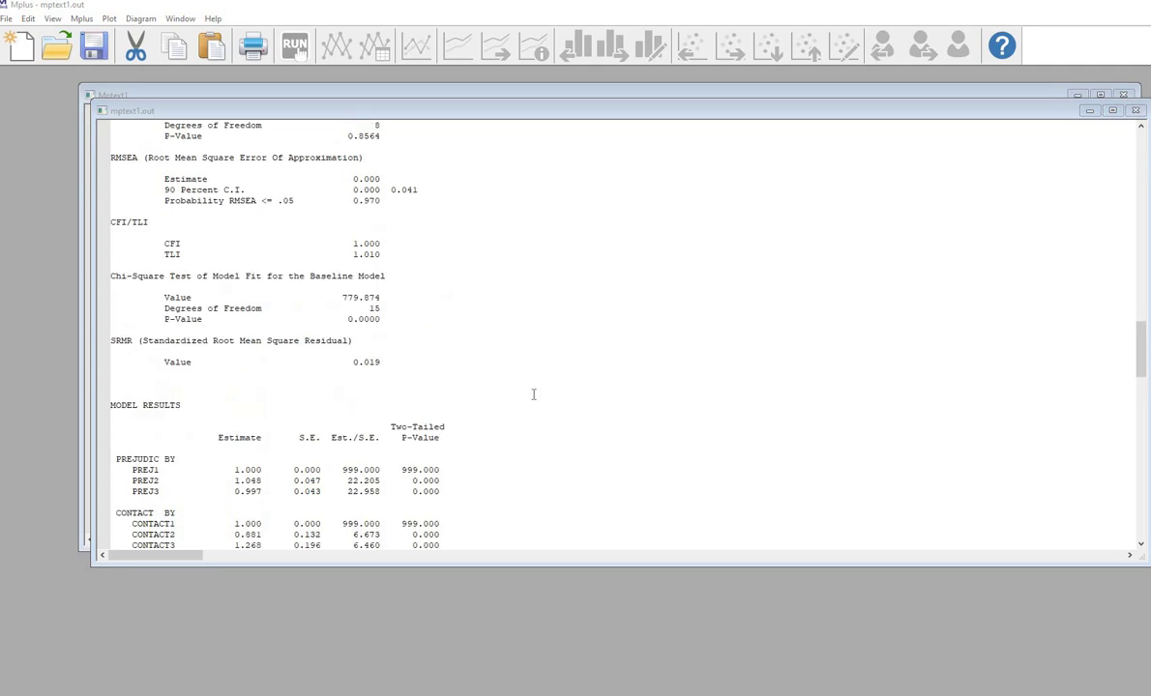
pyautogui.scroll(6, 533, 393)
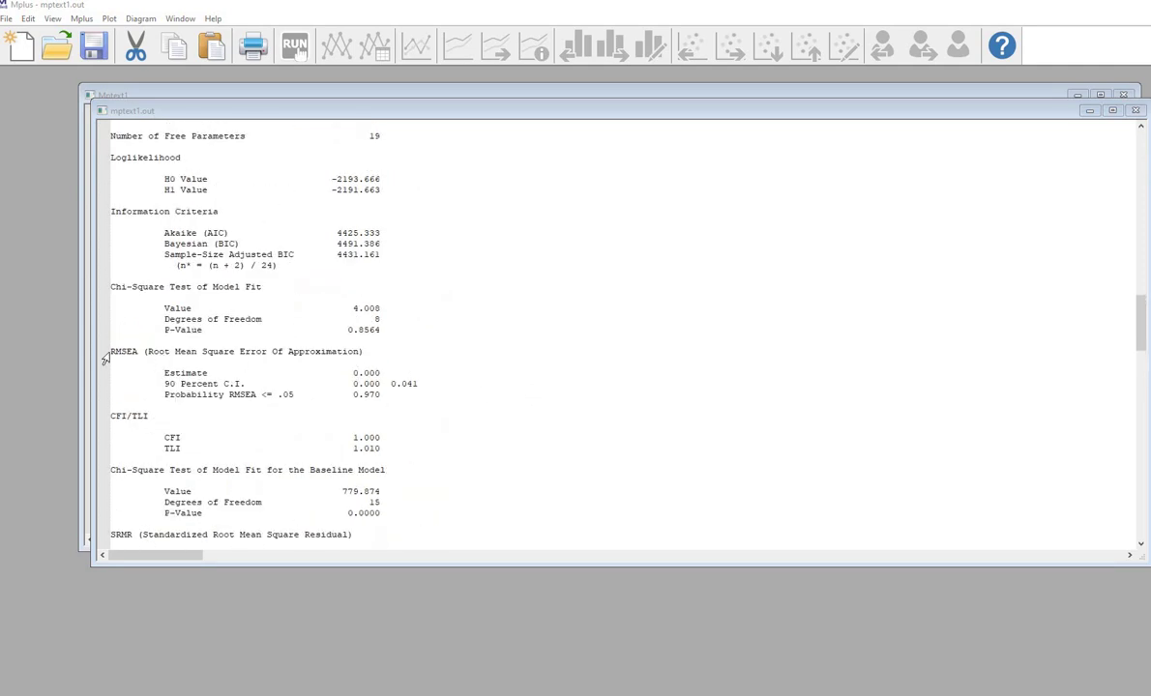
pyautogui.click(105, 355)
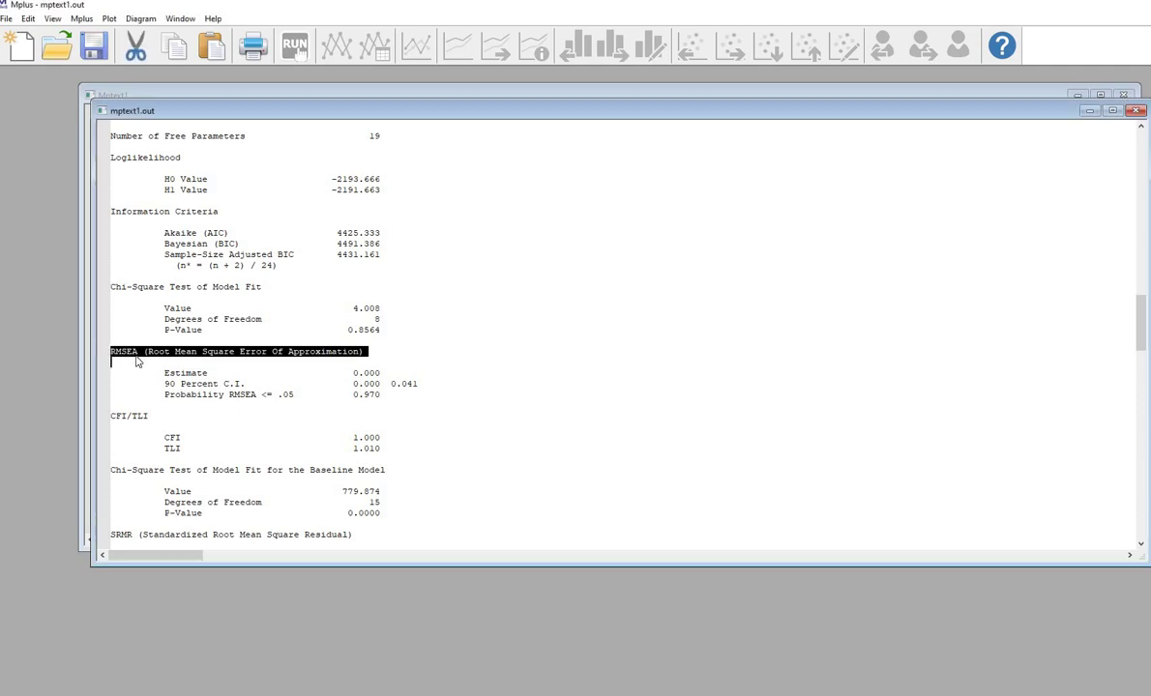
pyautogui.click(391, 353)
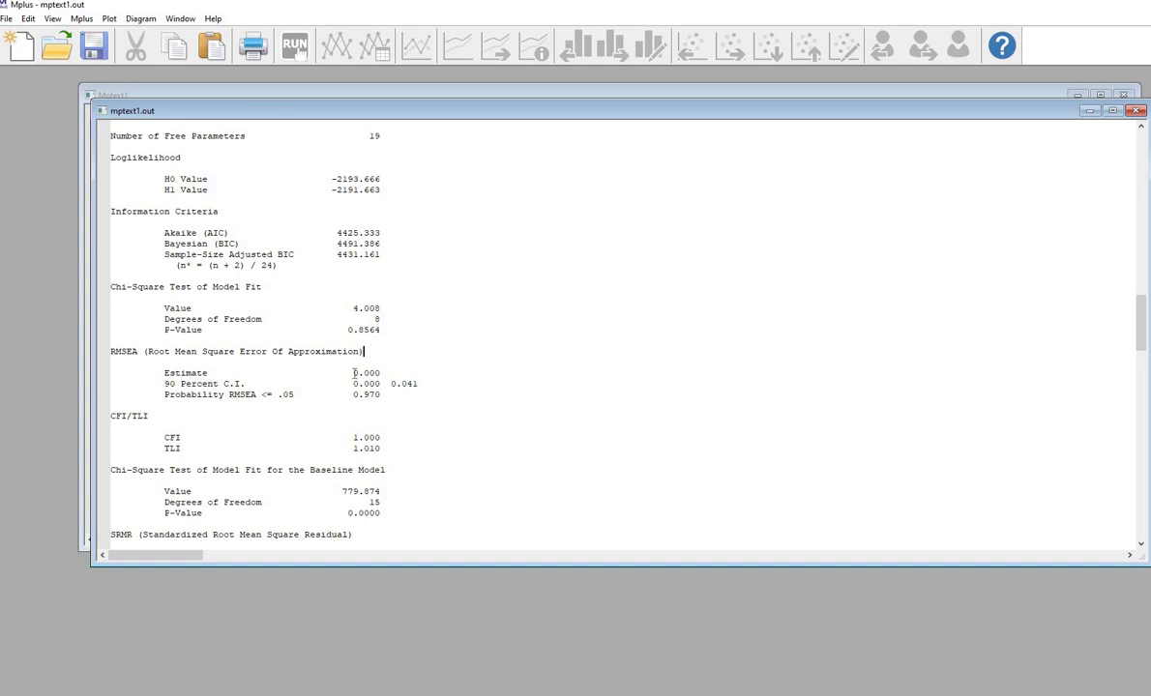
pyautogui.moveTo(353, 373); pyautogui.dragTo(380, 373)
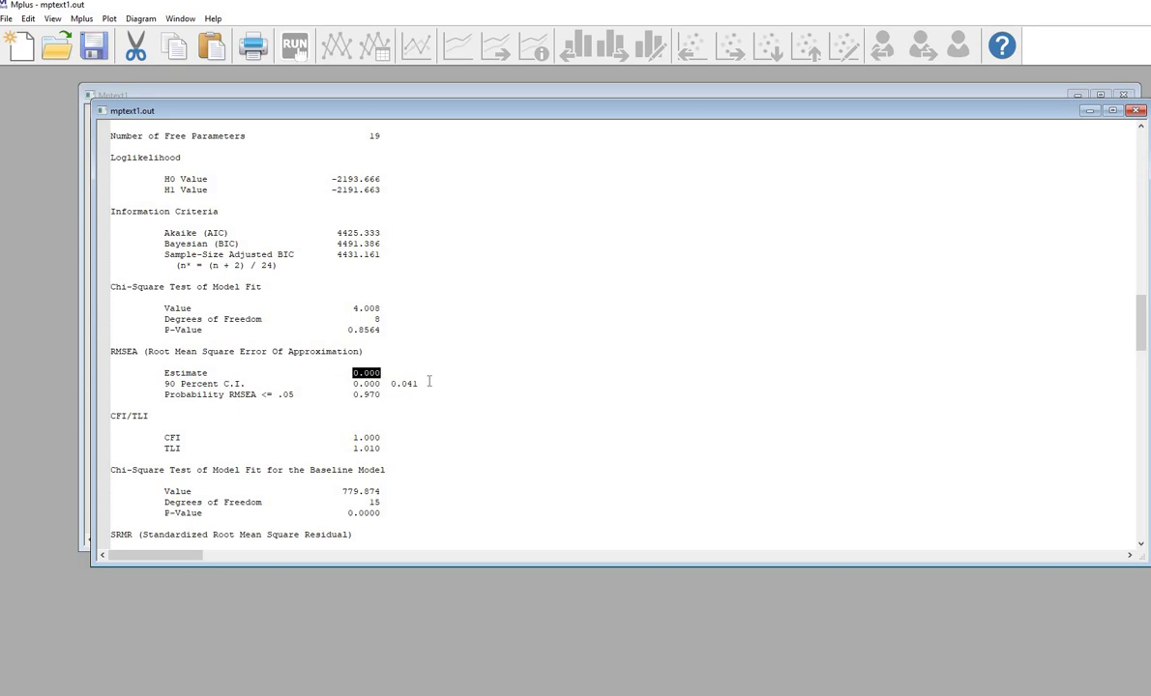
pyautogui.moveTo(164, 396); pyautogui.dragTo(299, 400)
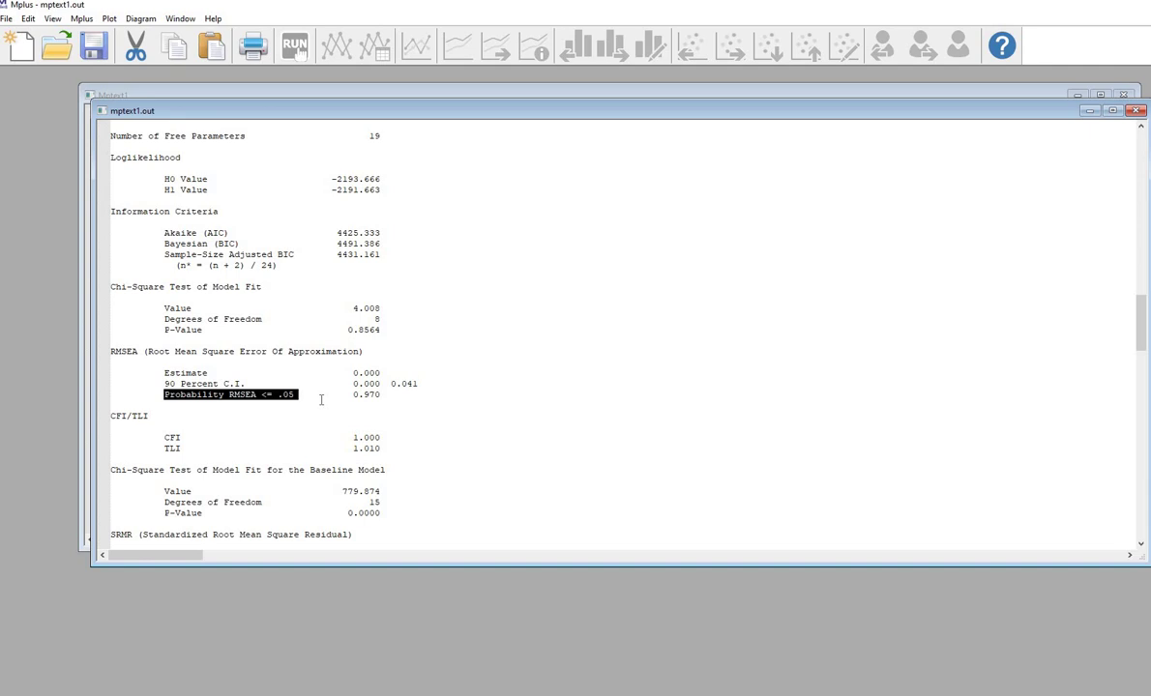
pyautogui.moveTo(353, 395); pyautogui.dragTo(386, 404)
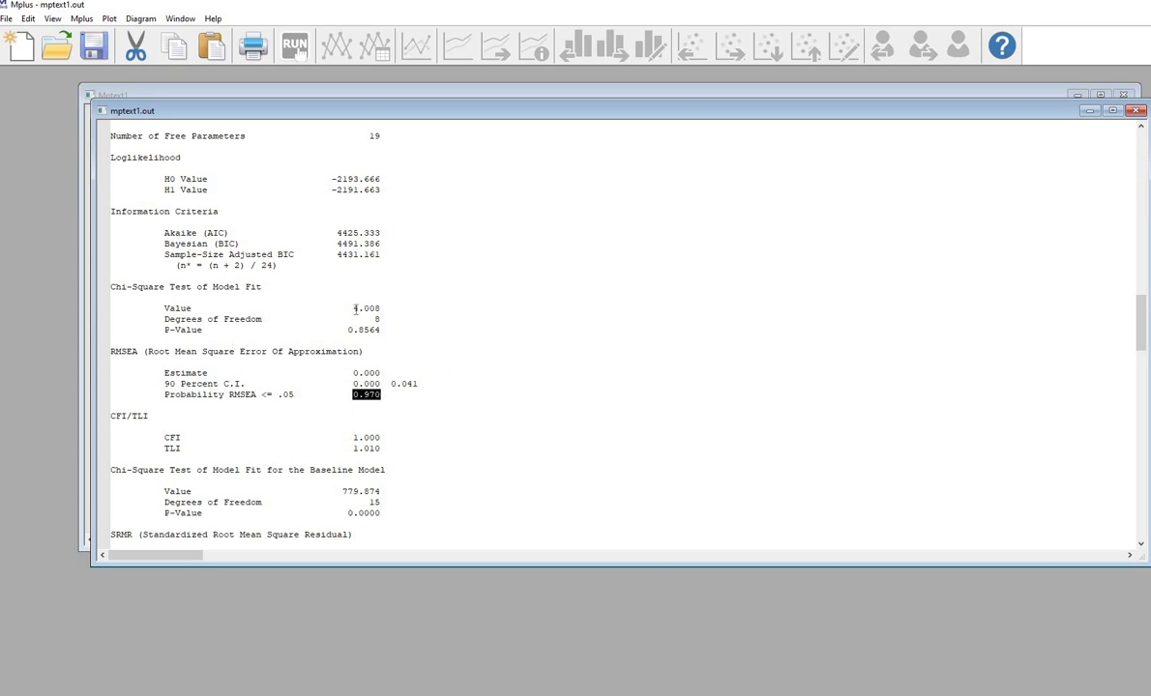
pyautogui.scroll(-6, 463, 362)
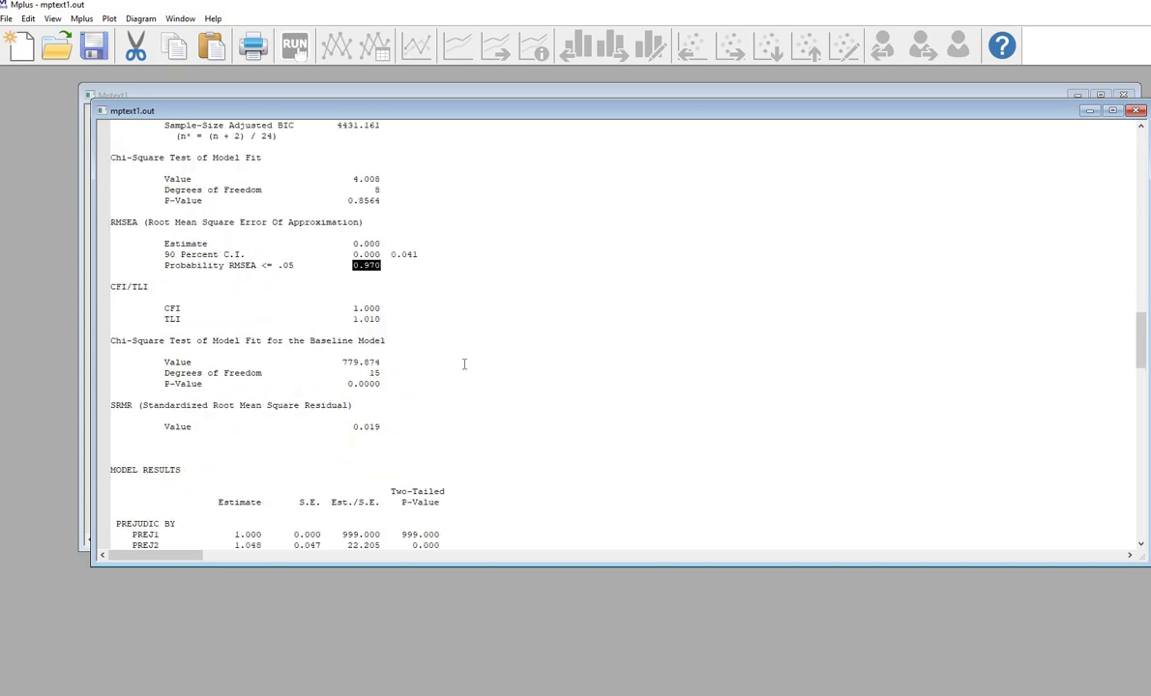
# Examine the unstandardized estimates of the reference indicators PREJ1 and CONTACT1 in the Model Results
pyautogui.scroll(-8, 463, 362)
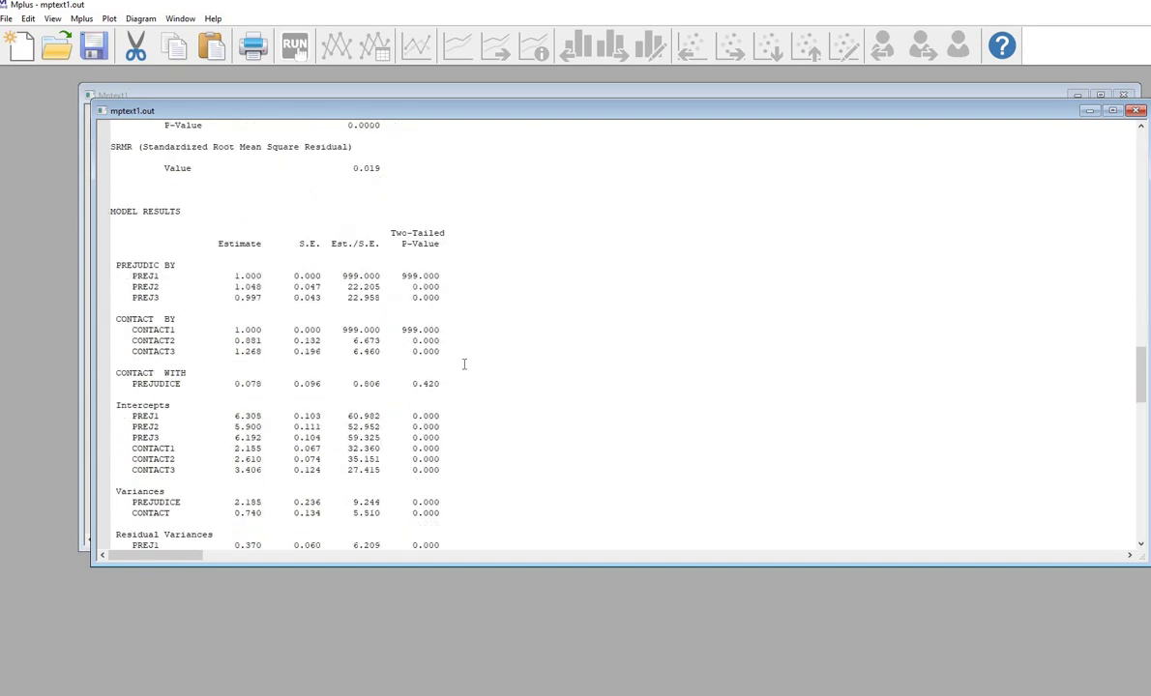
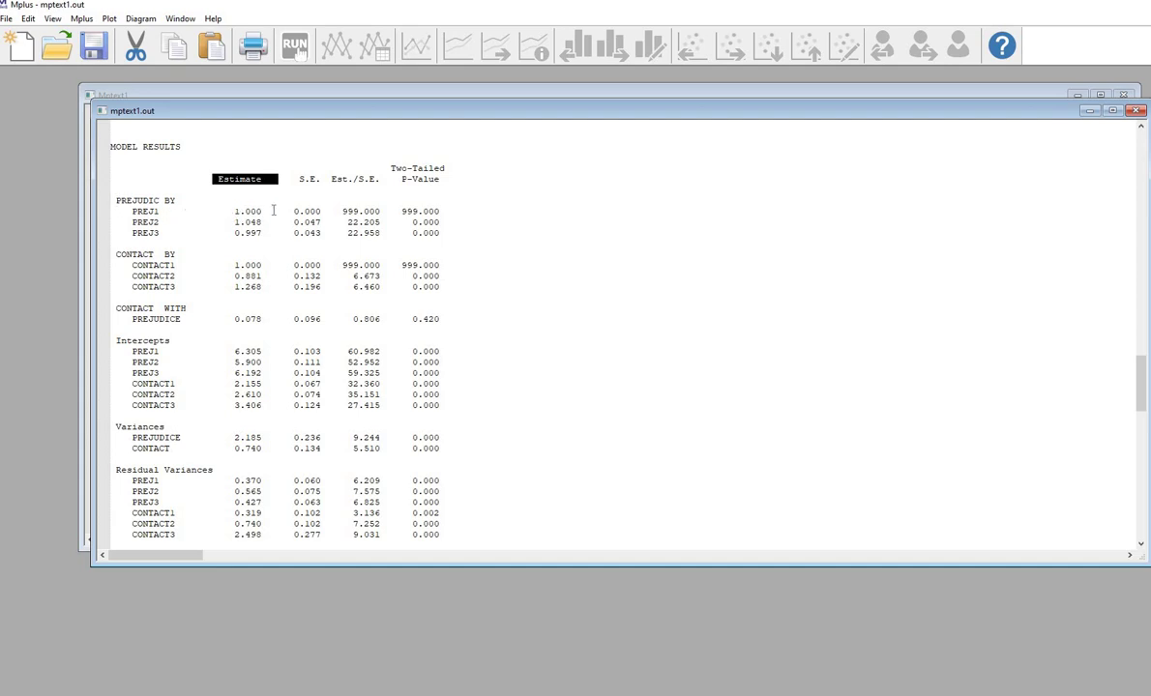
pyautogui.doubleClick(252, 211)
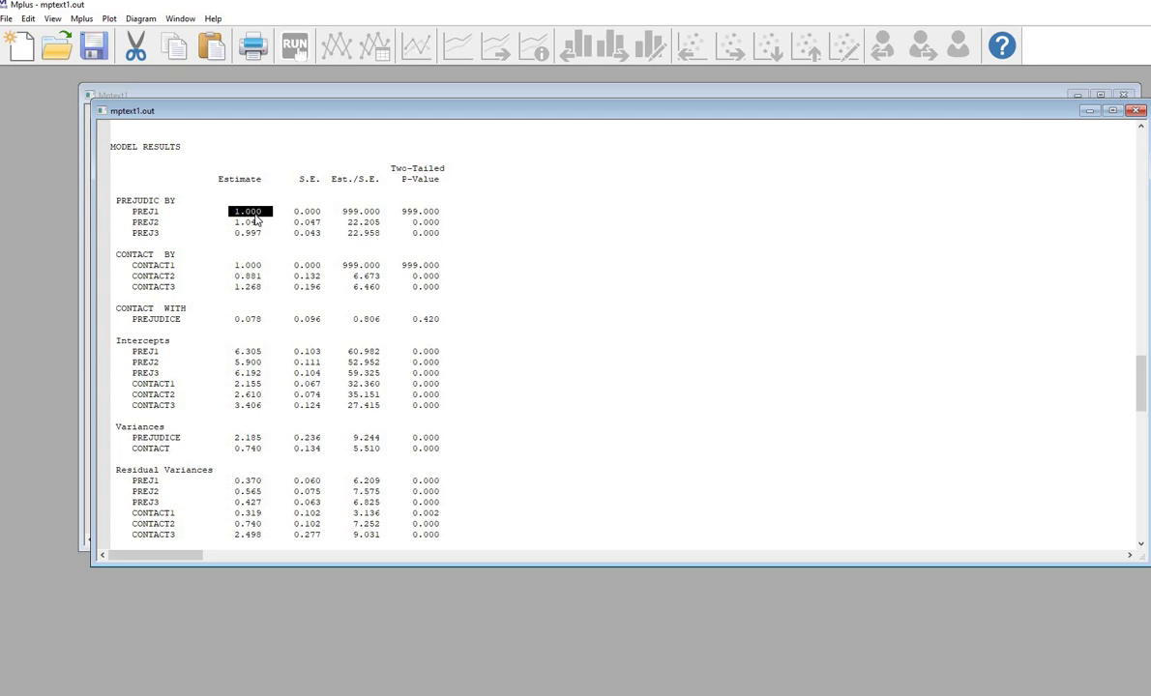
pyautogui.click(229, 265)
pyautogui.keyDown('shift'); pyautogui.click(269, 265); pyautogui.keyUp('shift')
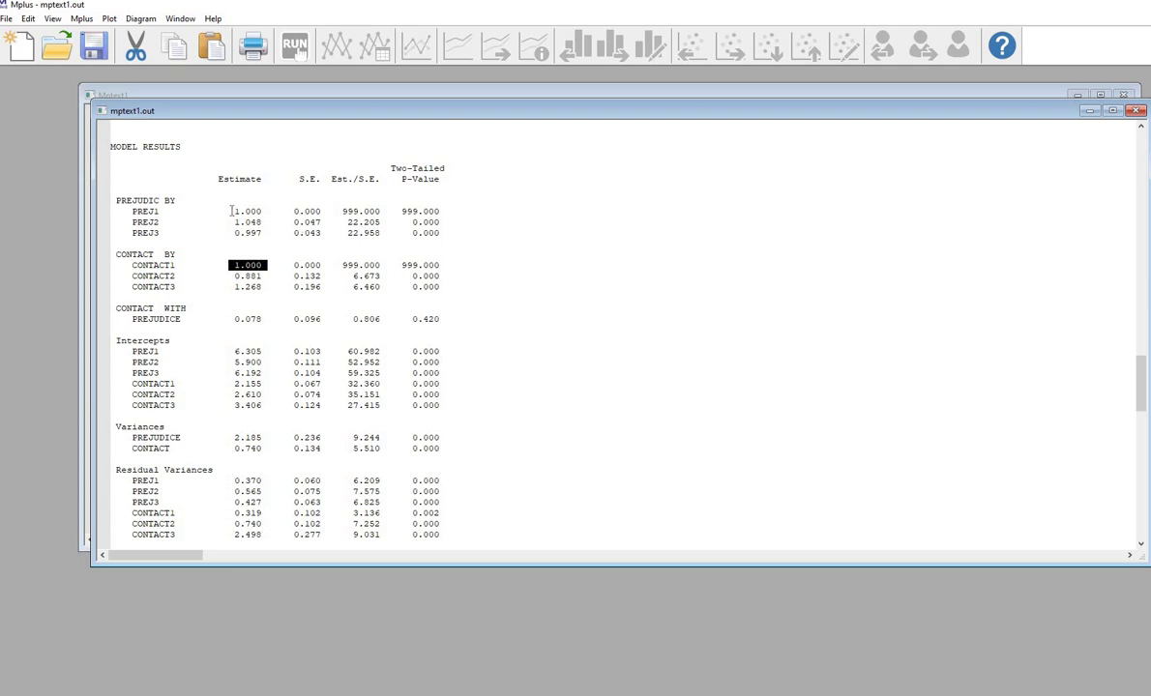
pyautogui.moveTo(277, 211); pyautogui.dragTo(232, 212)
pyautogui.moveTo(273, 265); pyautogui.dragTo(235, 267)
# Check the unstandardized loadings and two-tailed p-values of the freely estimated prejudice and contact indicators
pyautogui.moveTo(229, 222); pyautogui.dragTo(272, 233)
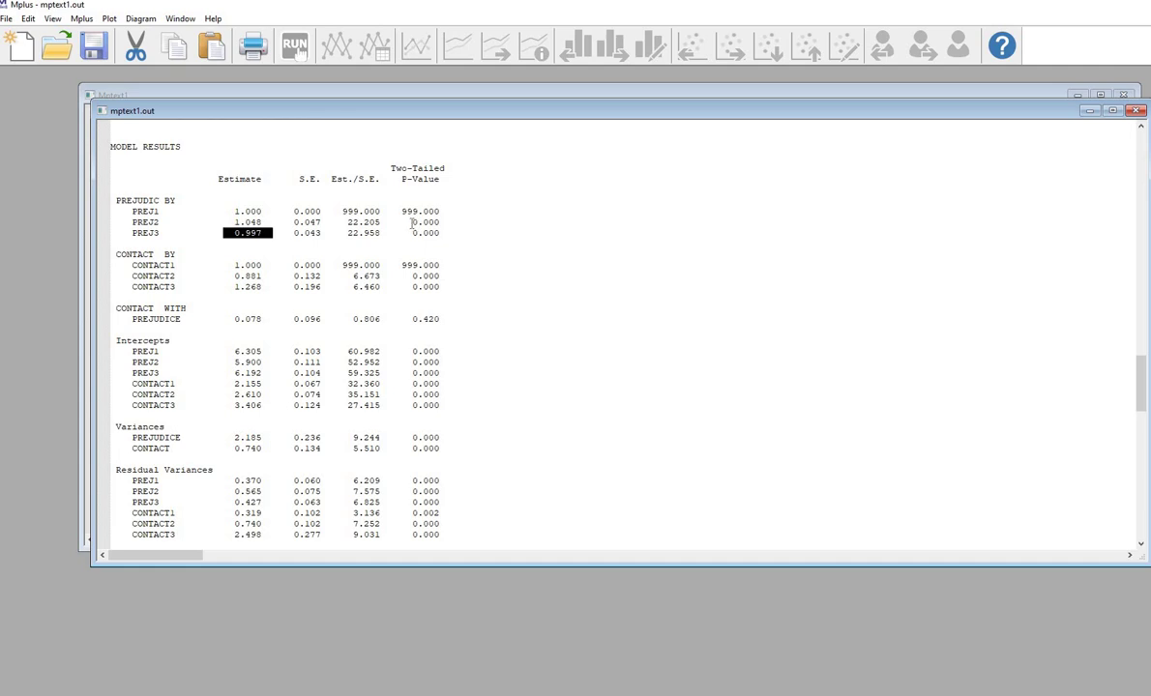
pyautogui.moveTo(440, 211)
pyautogui.mouseDown()
pyautogui.moveTo(410, 210)
pyautogui.moveTo(405, 241)
pyautogui.moveTo(440, 233)
pyautogui.mouseUp()
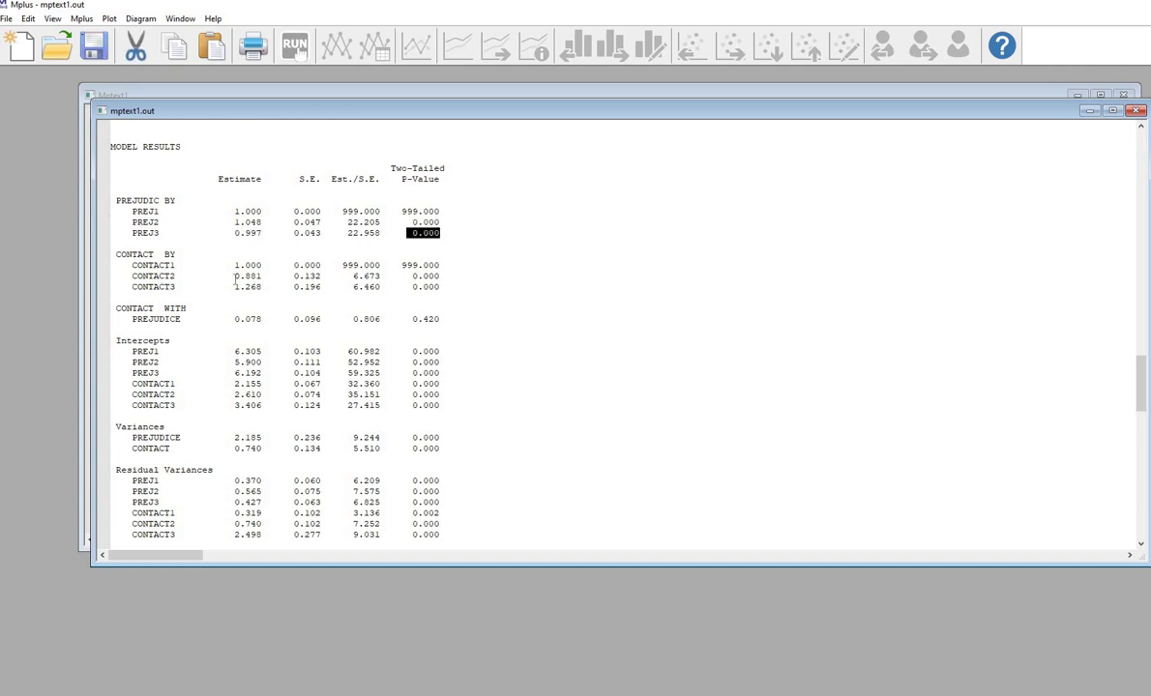
pyautogui.moveTo(232, 278); pyautogui.dragTo(273, 287)
pyautogui.moveTo(411, 275); pyautogui.dragTo(442, 287)
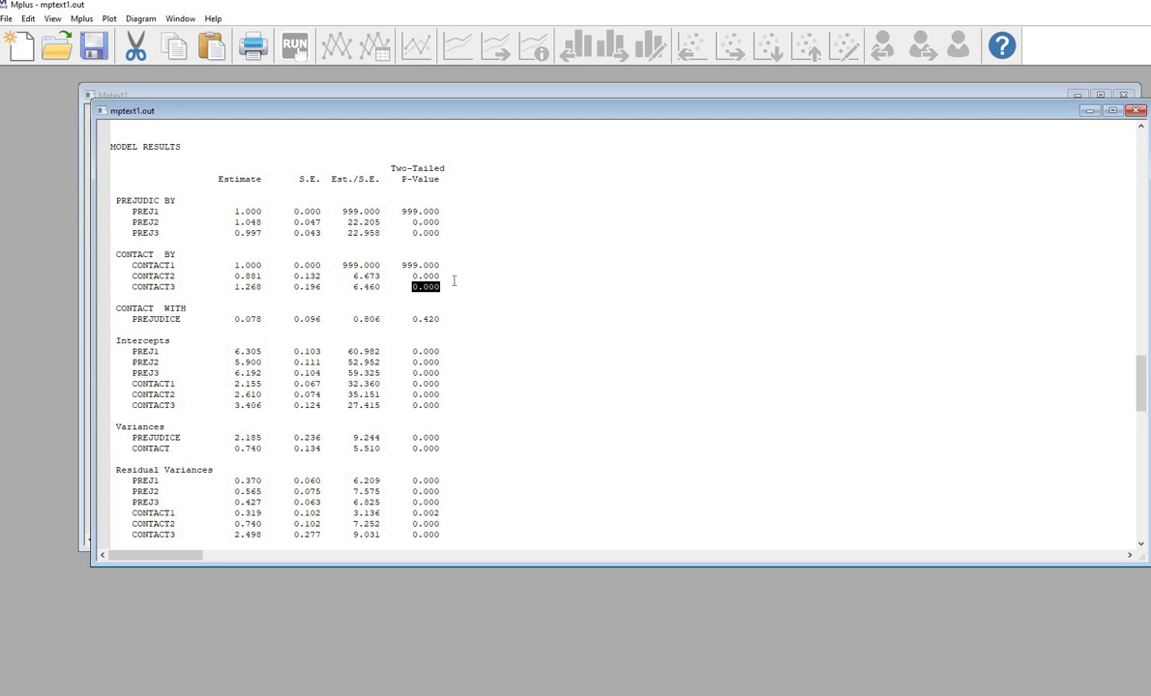
# Check the unstandardized covariance between contact and prejudice and its p-value
pyautogui.scroll(-2, 453, 281)
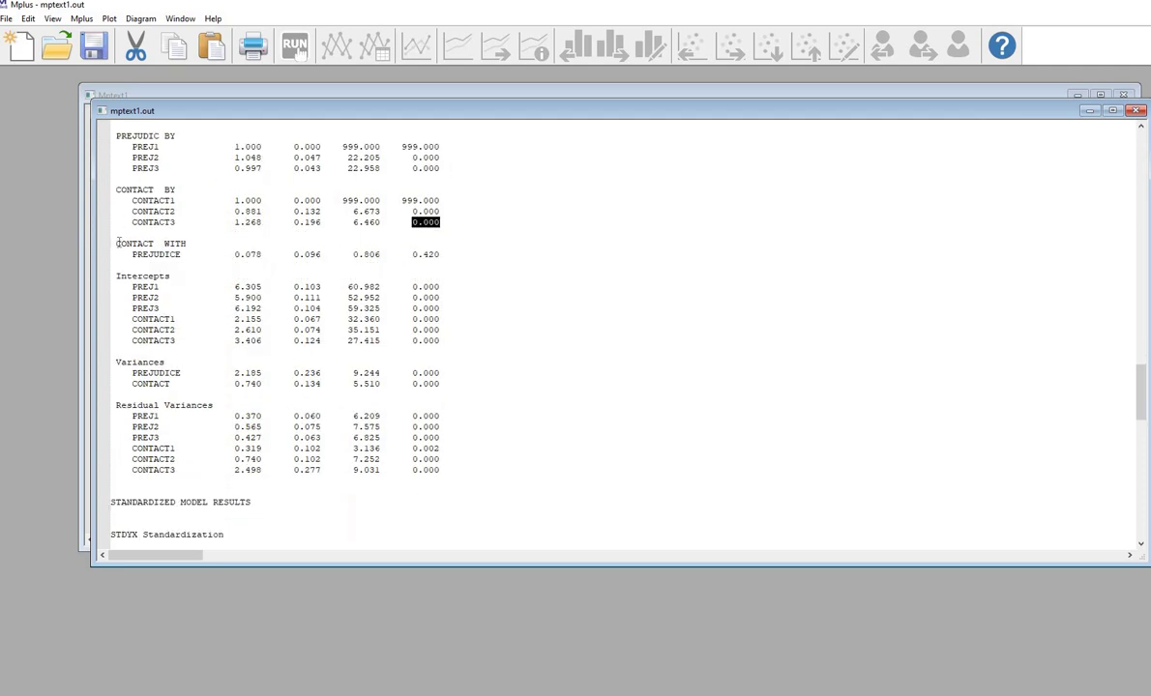
pyautogui.moveTo(117, 242); pyautogui.dragTo(261, 256)
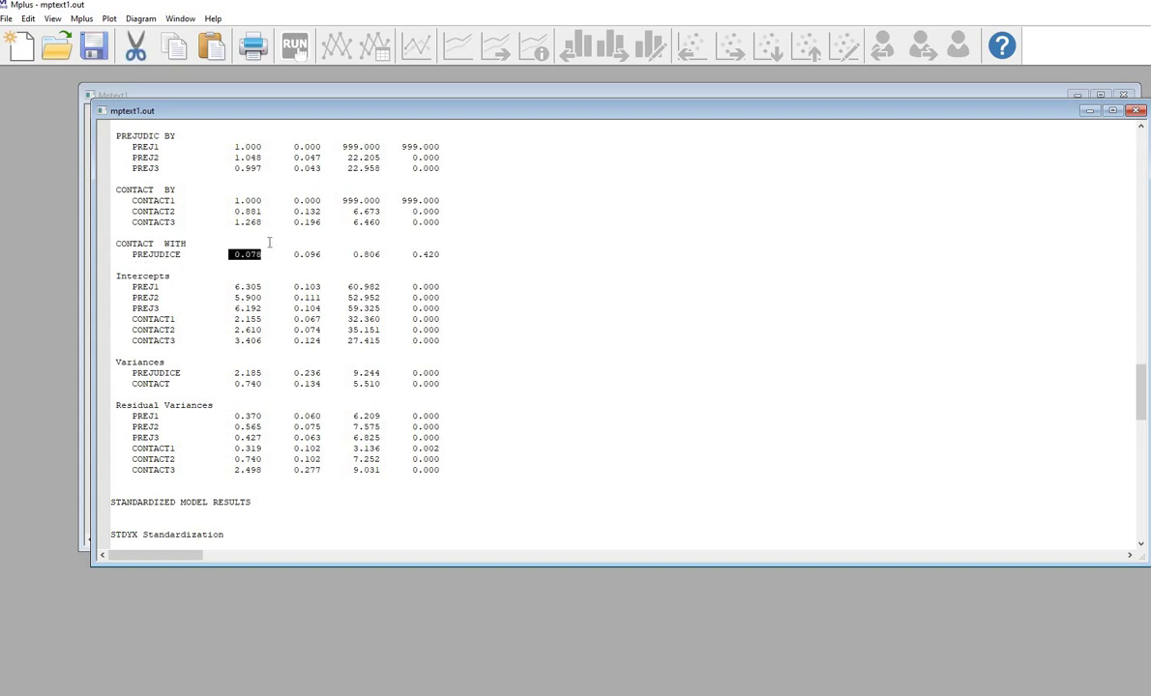
pyautogui.moveTo(407, 254); pyautogui.dragTo(440, 257)
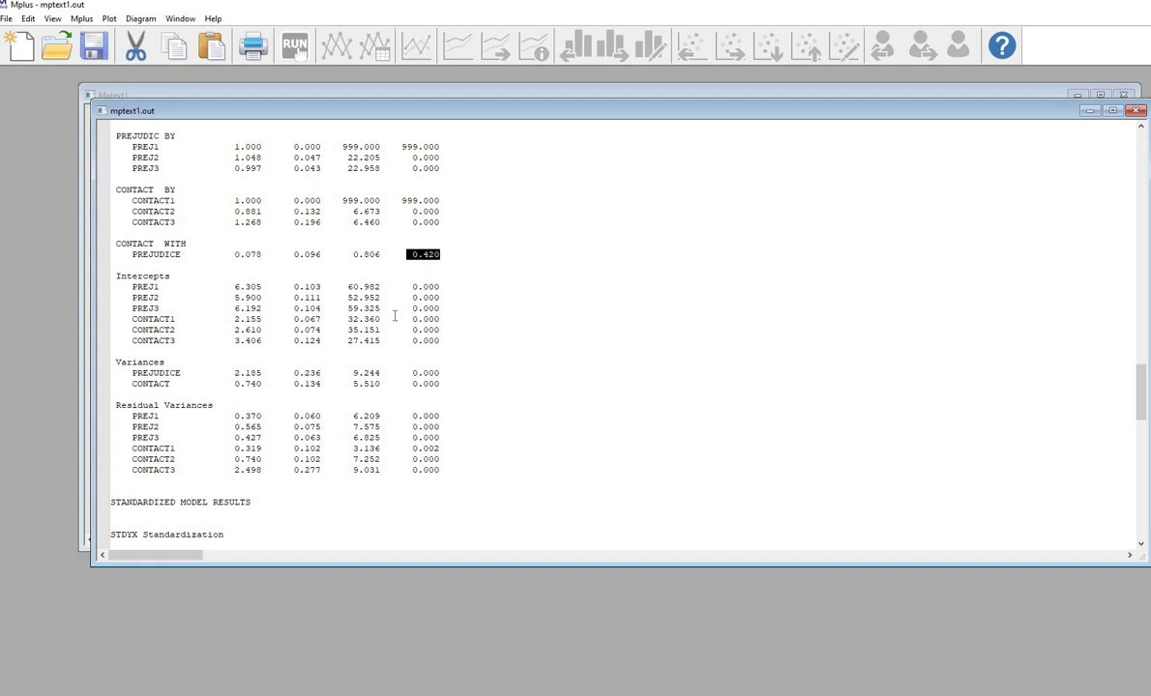
# Examine the standardized factor loadings of the prejudice and contact indicators in the STDYX Standardization results
pyautogui.scroll(-4, 395, 315)
pyautogui.scroll(-6, 395, 315)
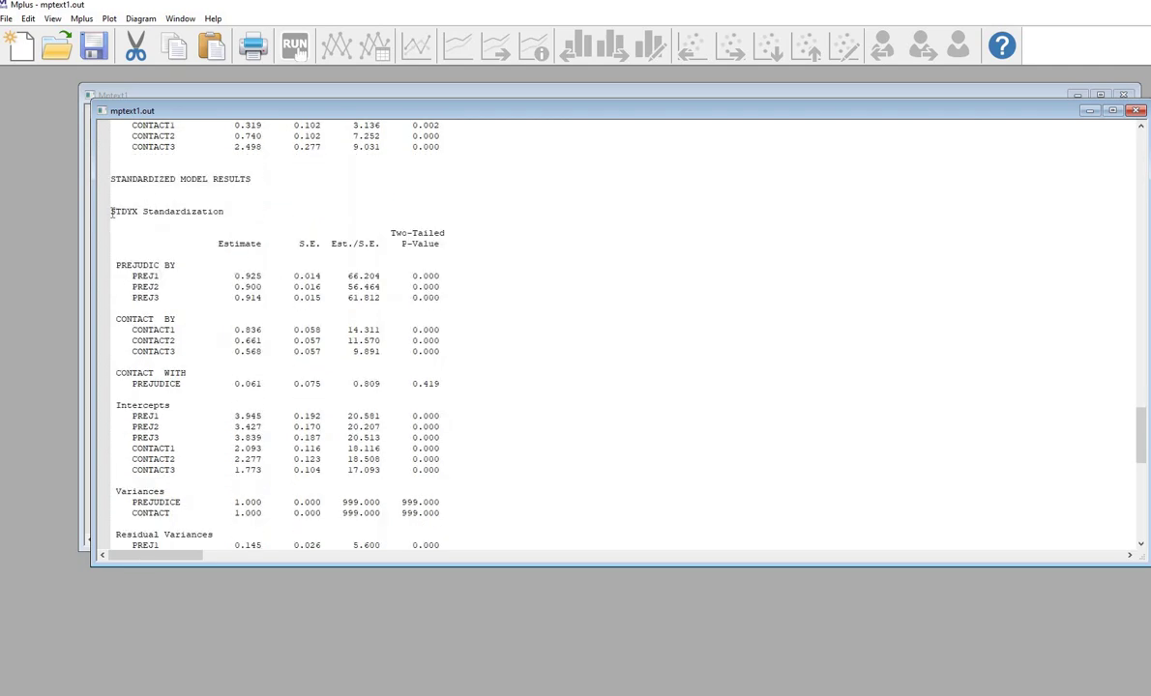
pyautogui.moveTo(111, 211); pyautogui.dragTo(137, 211)
pyautogui.scroll(-2, 216, 262)
pyautogui.moveTo(229, 211); pyautogui.dragTo(262, 211)
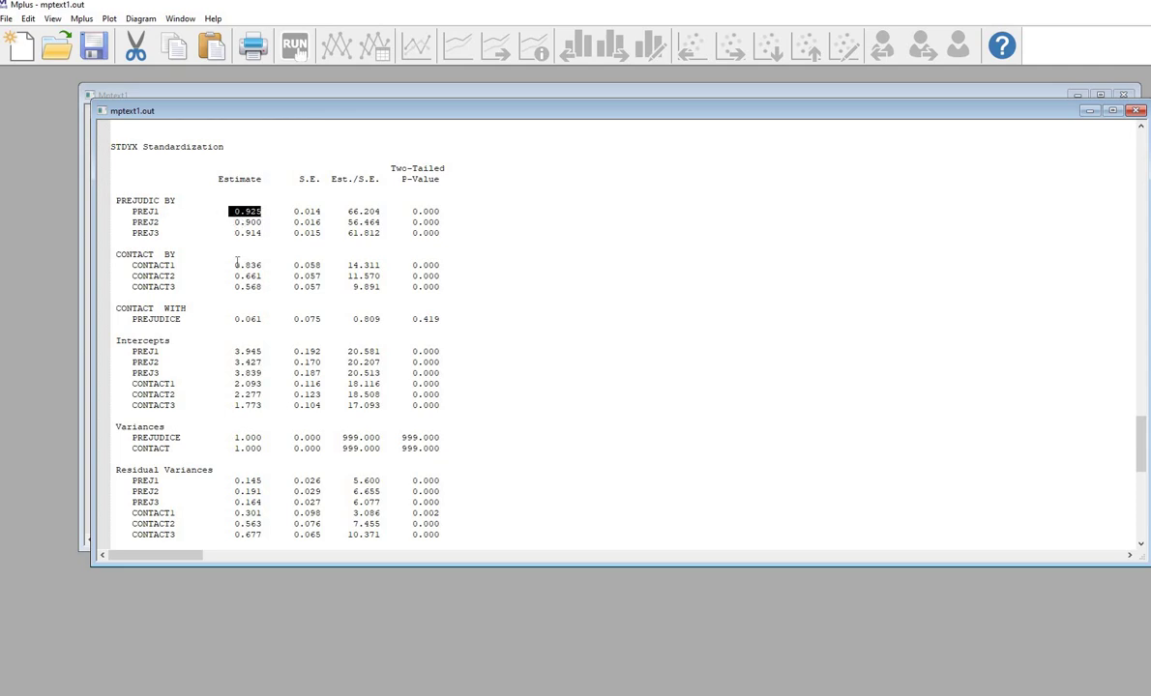
pyautogui.moveTo(229, 263); pyautogui.dragTo(261, 264)
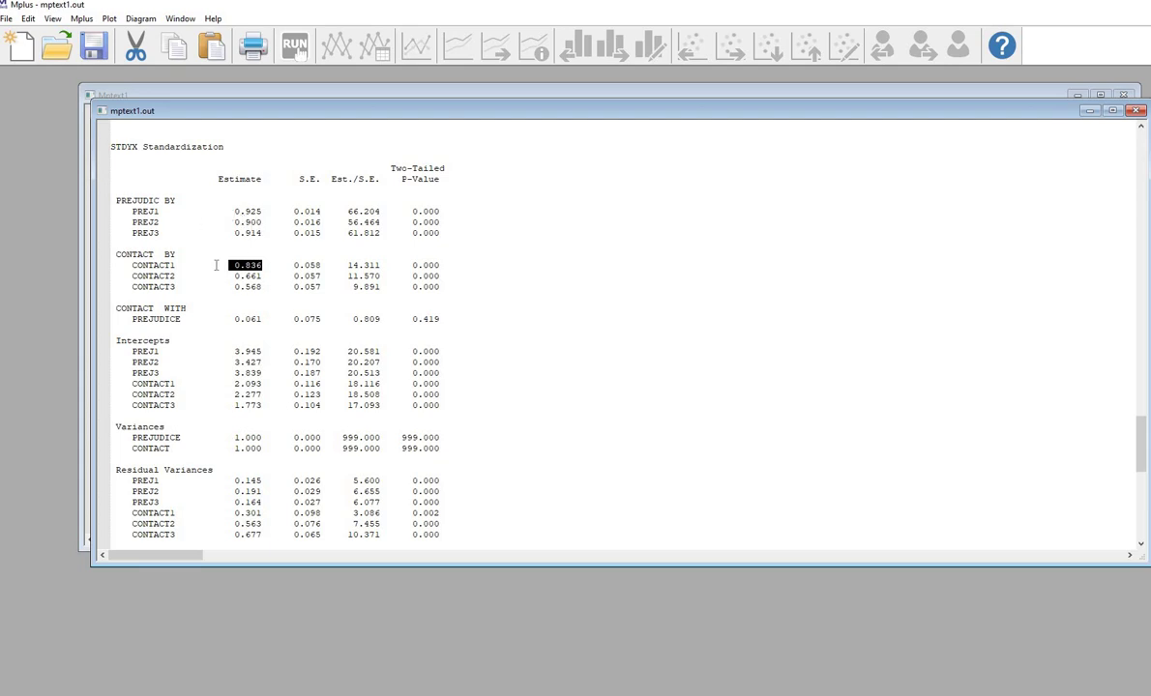
pyautogui.moveTo(232, 211); pyautogui.dragTo(271, 287)
pyautogui.click(261, 233)
pyautogui.hotkey('shift', 'End')
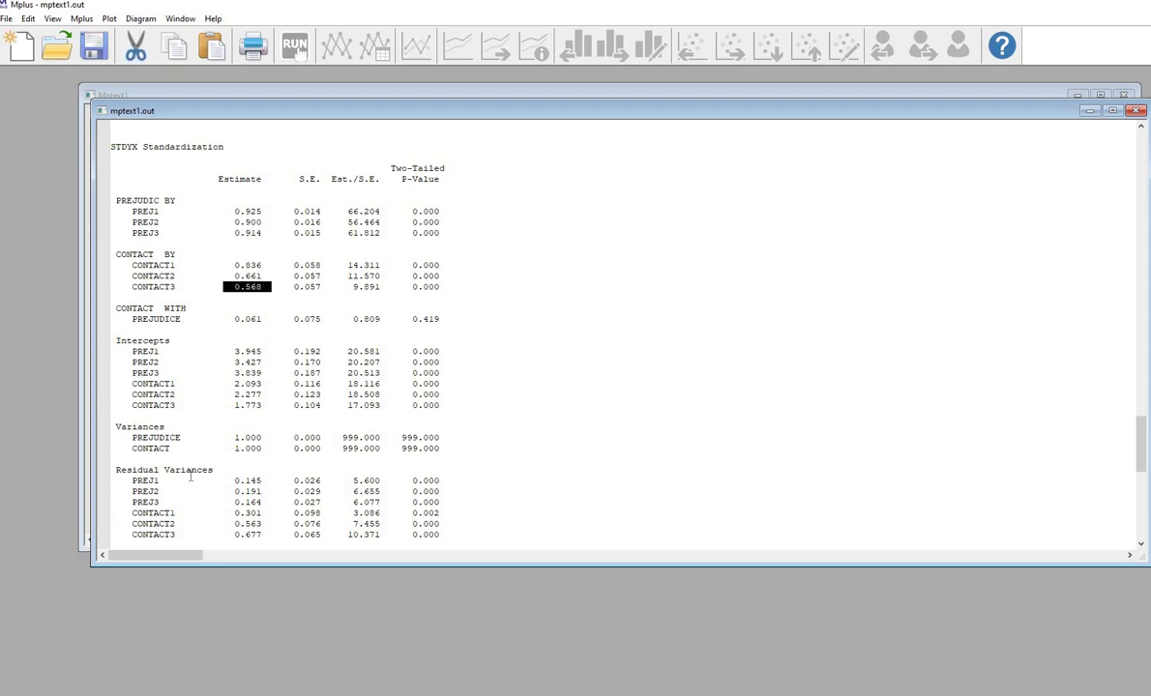
# Check the standardized correlation between contact and prejudice and its p-value in the STDYX results
pyautogui.scroll(-4, 234, 455)
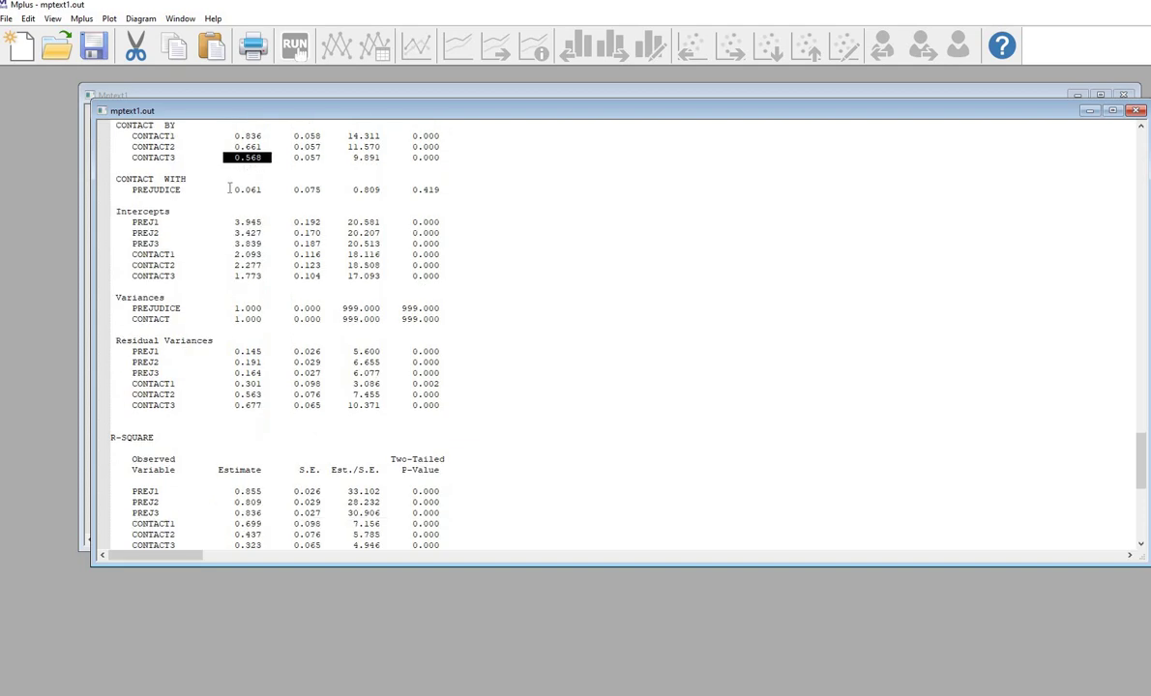
pyautogui.moveTo(230, 189); pyautogui.dragTo(273, 192)
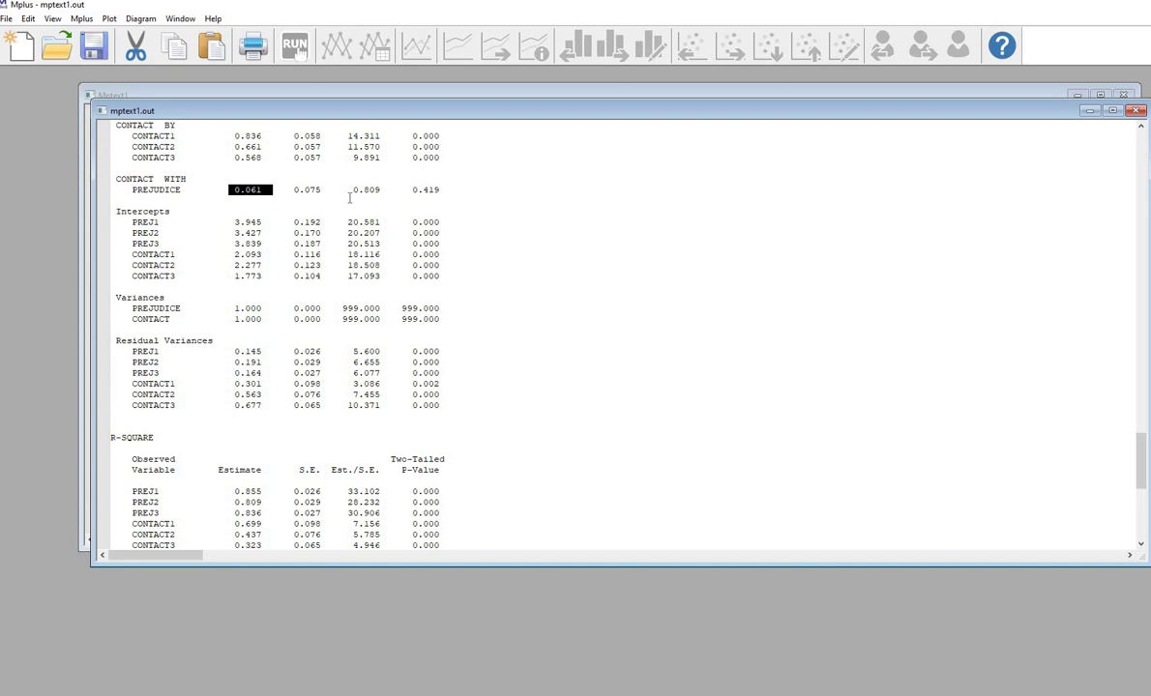
pyautogui.moveTo(407, 190); pyautogui.dragTo(440, 190)
# Examine the R-SQUARE estimates for the six observed variables
pyautogui.scroll(-6, 196, 255)
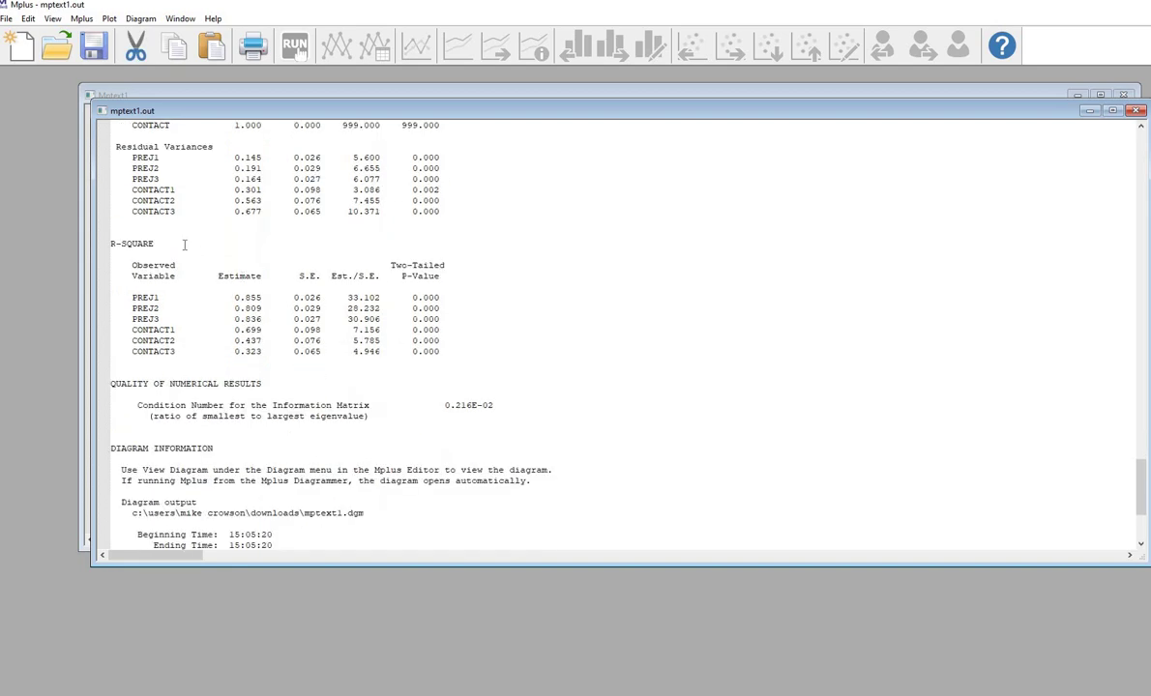
pyautogui.moveTo(111, 243); pyautogui.dragTo(153, 243)
pyautogui.moveTo(265, 297); pyautogui.dragTo(272, 351)
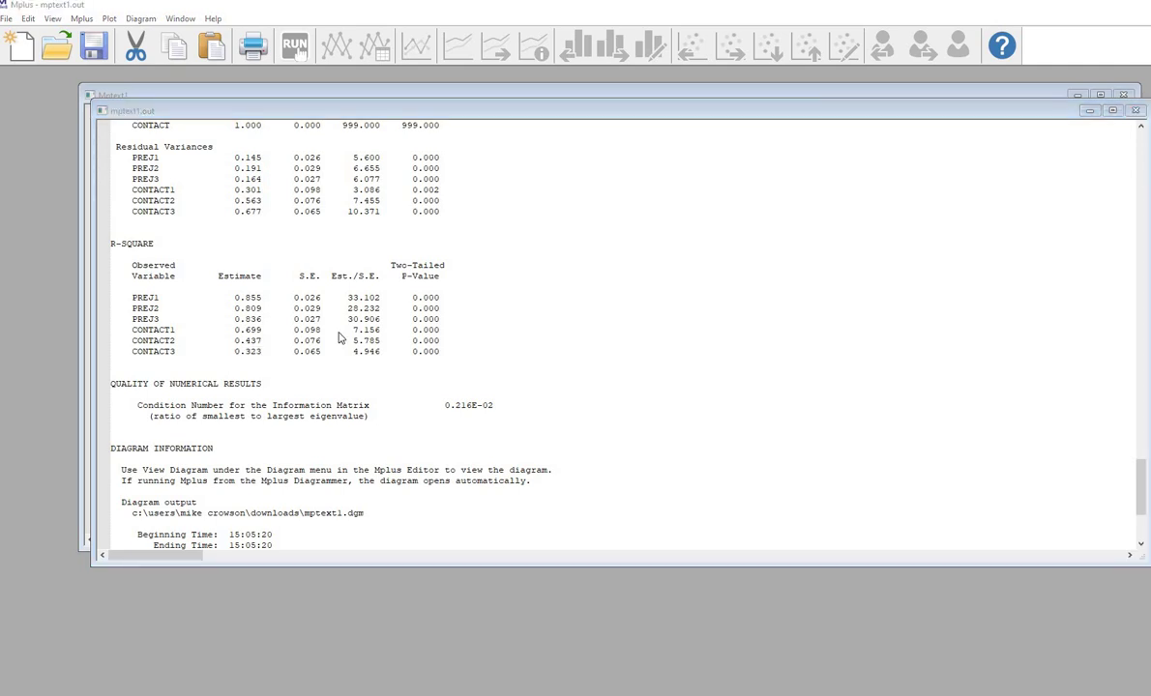
pyautogui.scroll(-3, 323, 134)
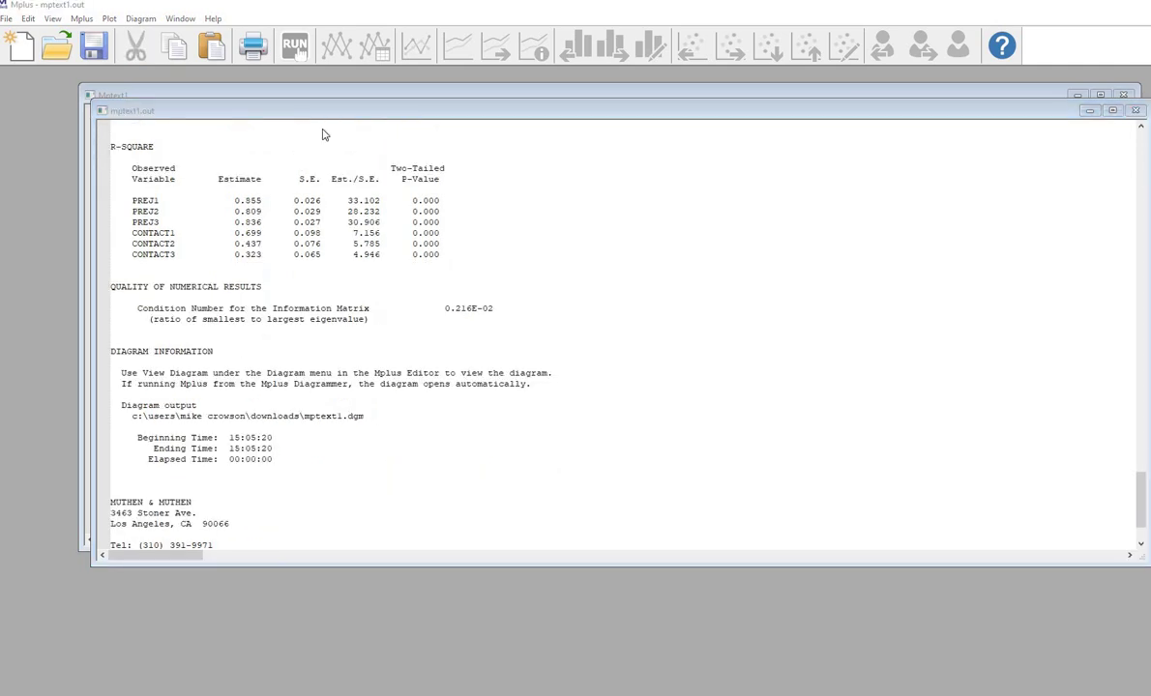
# Display the model's path diagram and examine the factor loadings and their standard errors
pyautogui.click(141, 19)
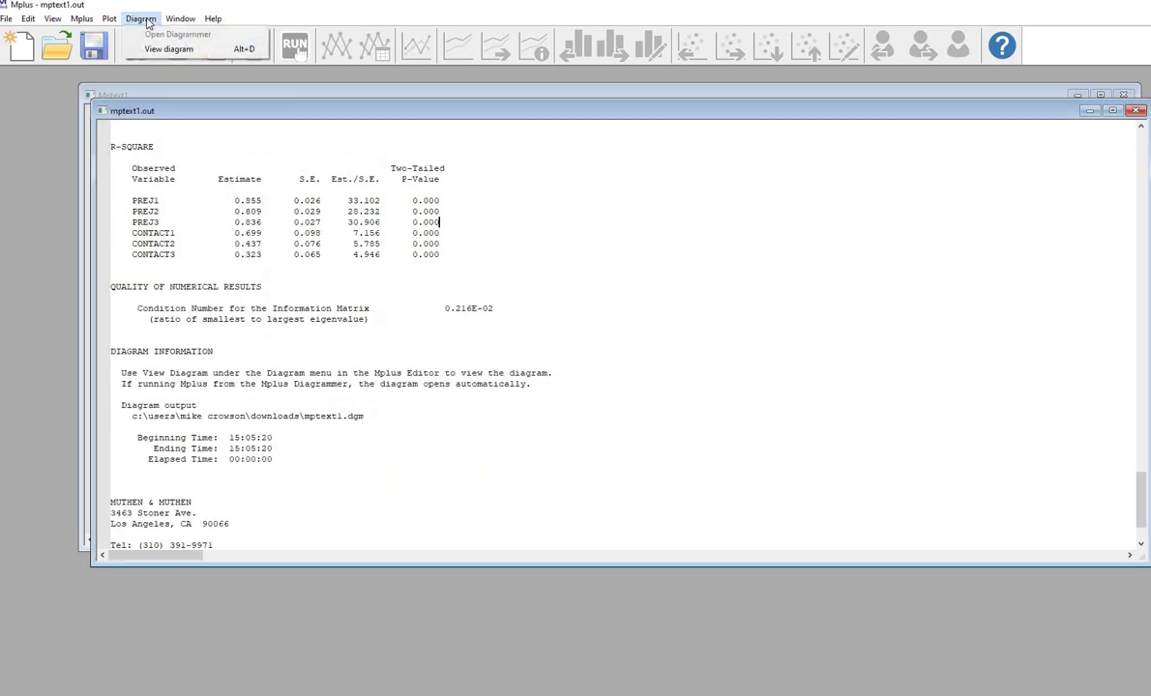
pyautogui.click(207, 50)
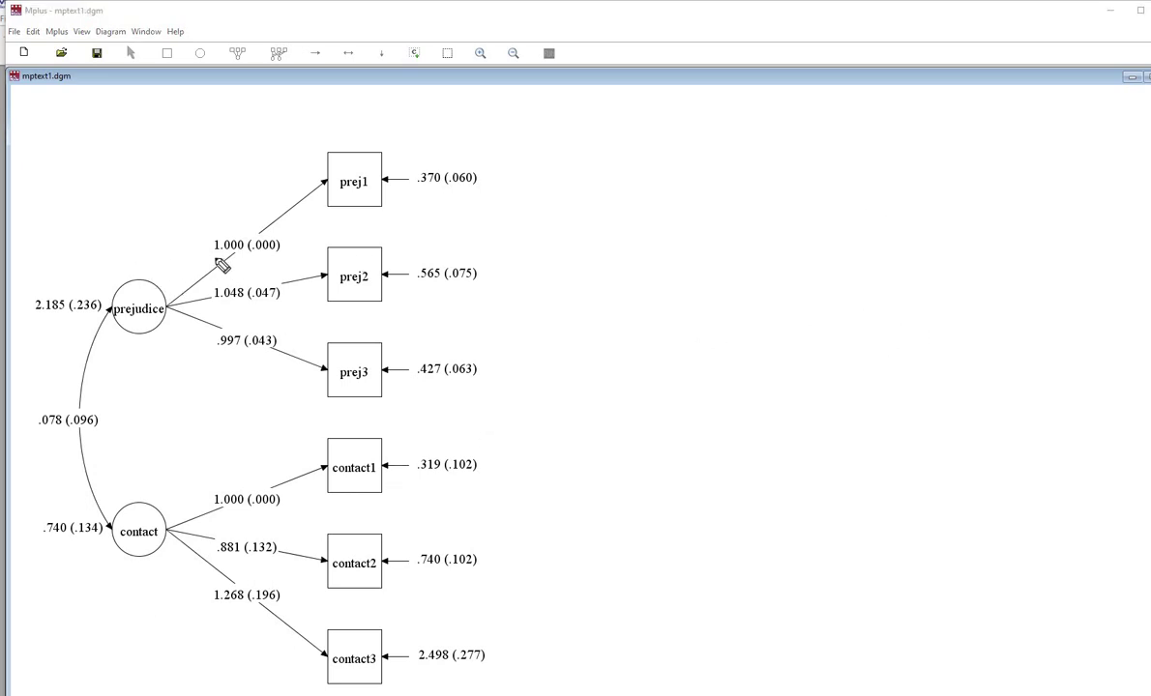
pyautogui.moveTo(241, 257); pyautogui.dragTo(215, 258)
pyautogui.moveTo(207, 513); pyautogui.dragTo(243, 512)
pyautogui.moveTo(214, 304); pyautogui.dragTo(241, 304)
pyautogui.moveTo(220, 349); pyautogui.dragTo(233, 351)
pyautogui.moveTo(249, 306); pyautogui.dragTo(286, 303)
pyautogui.moveTo(245, 354); pyautogui.dragTo(269, 354)
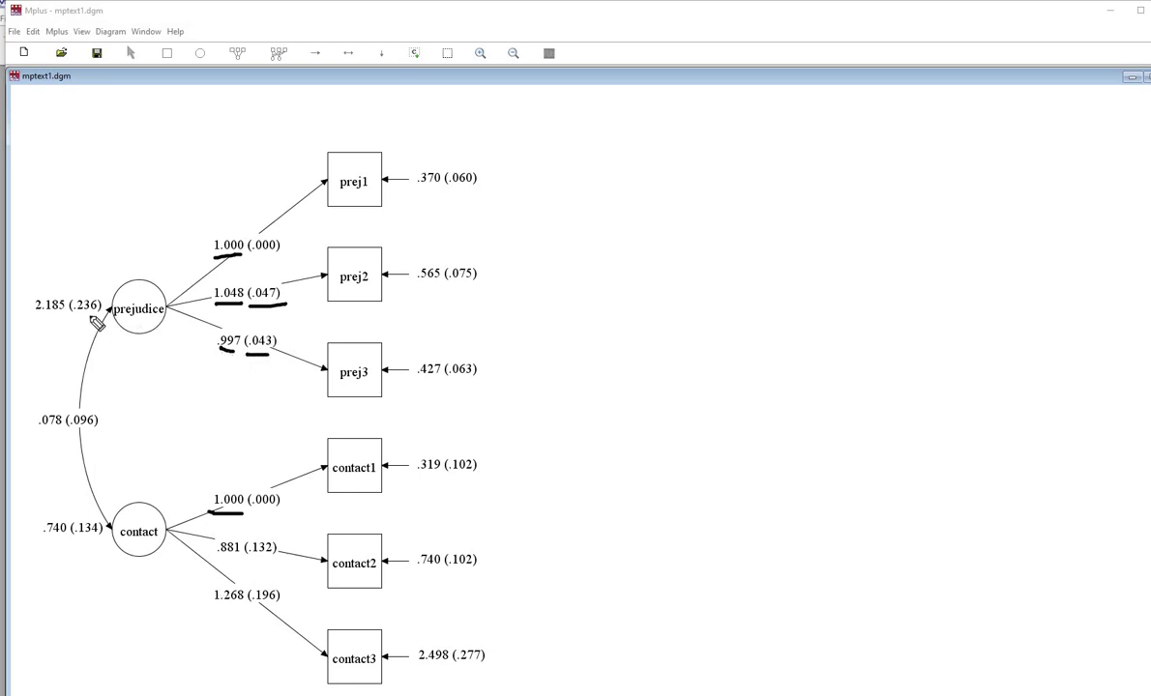
# Examine the factor variances, the factor covariance and the prej1 residual variance in the path diagram
pyautogui.moveTo(35, 315); pyautogui.dragTo(85, 315)
pyautogui.moveTo(43, 542); pyautogui.dragTo(71, 540)
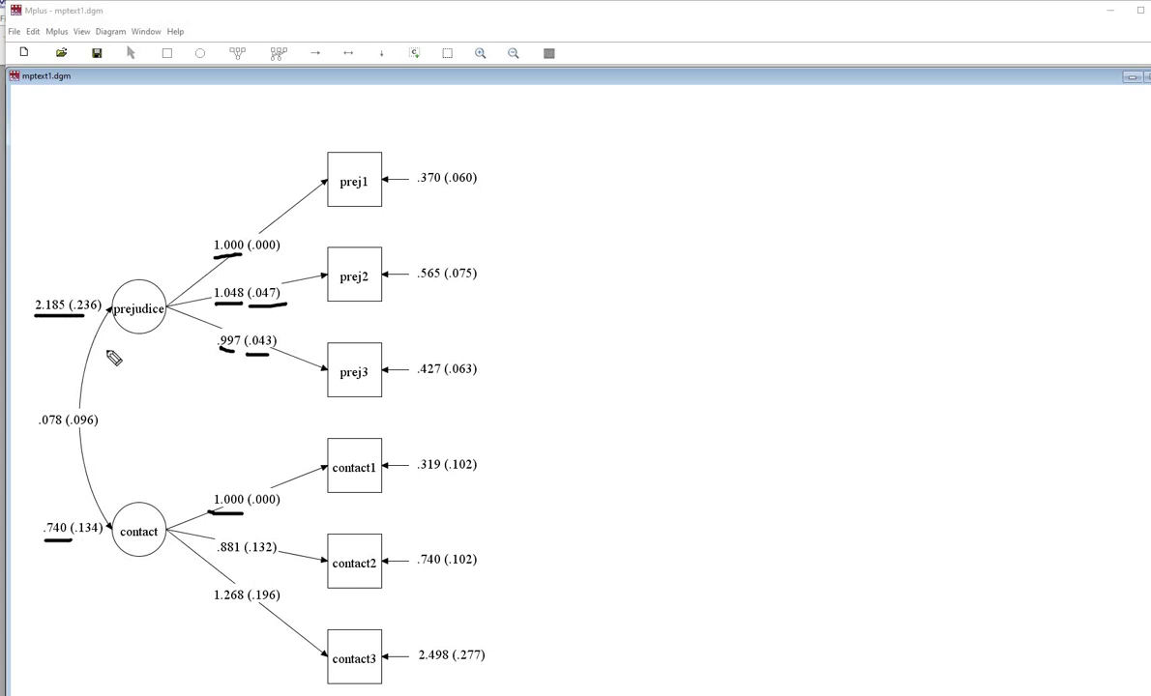
pyautogui.moveTo(39, 434); pyautogui.dragTo(92, 434)
pyautogui.moveTo(416, 189); pyautogui.dragTo(476, 192)
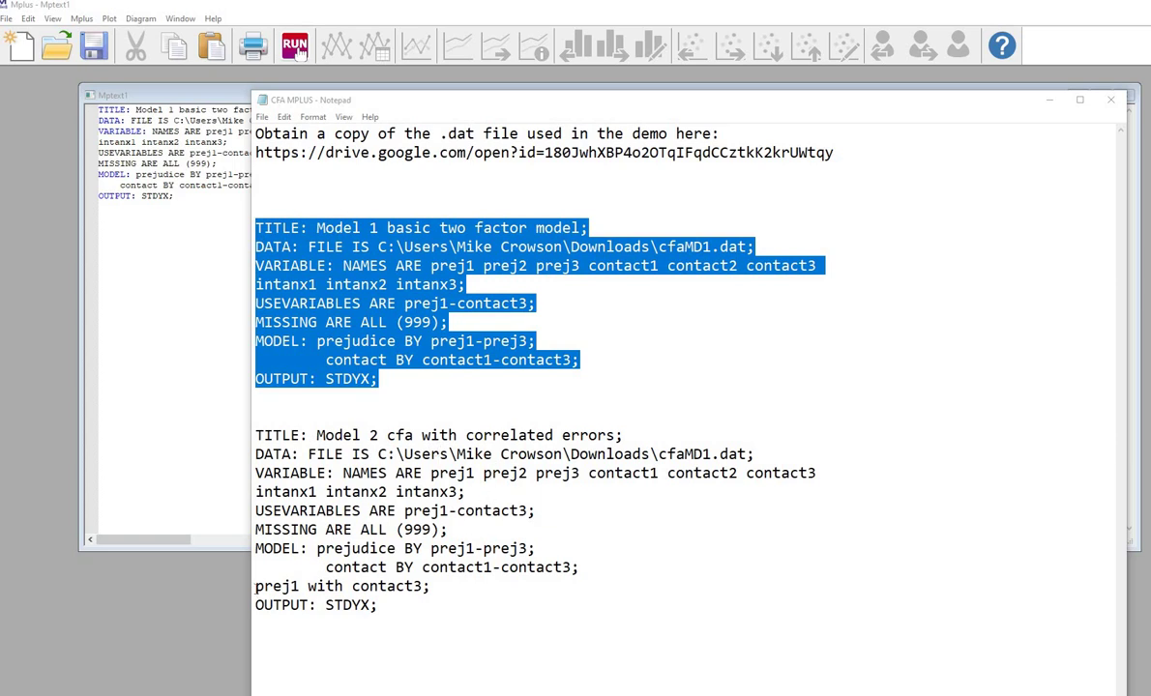
# In the Notepad syntax file, compare the Model 1 and Model 2 titles and review Model 2's MODEL statements, including "prej1 with contact3;"
pyautogui.click(256, 586)
pyautogui.moveTo(255, 586); pyautogui.dragTo(301, 586)
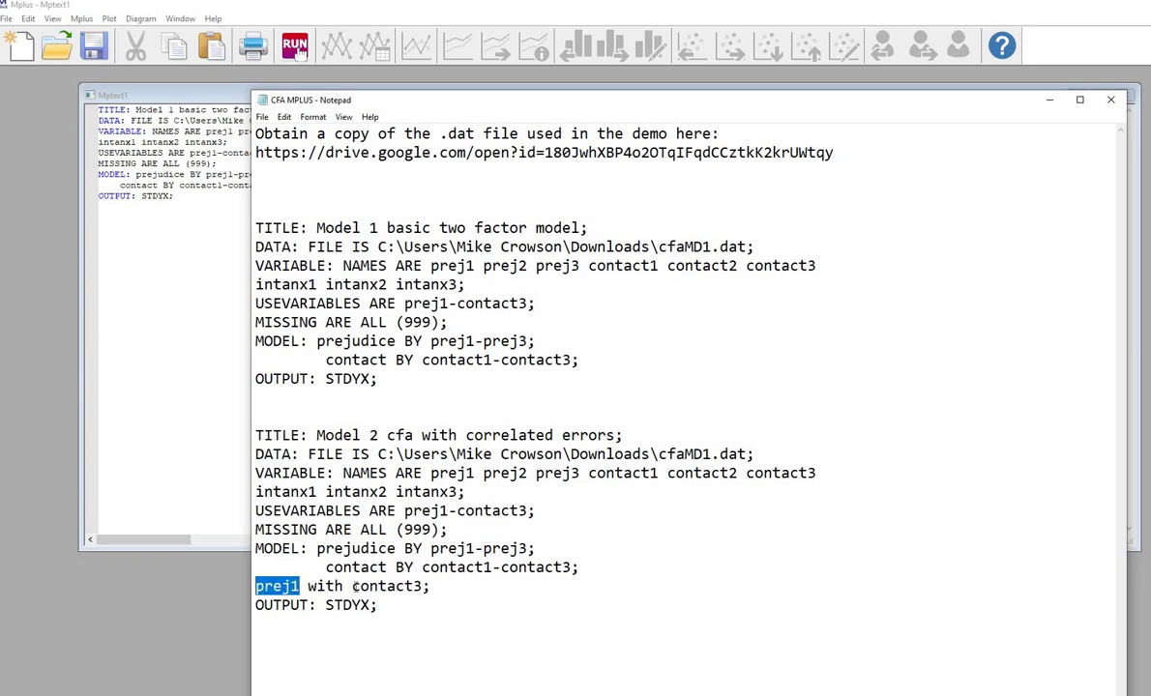
pyautogui.doubleClick(406, 586)
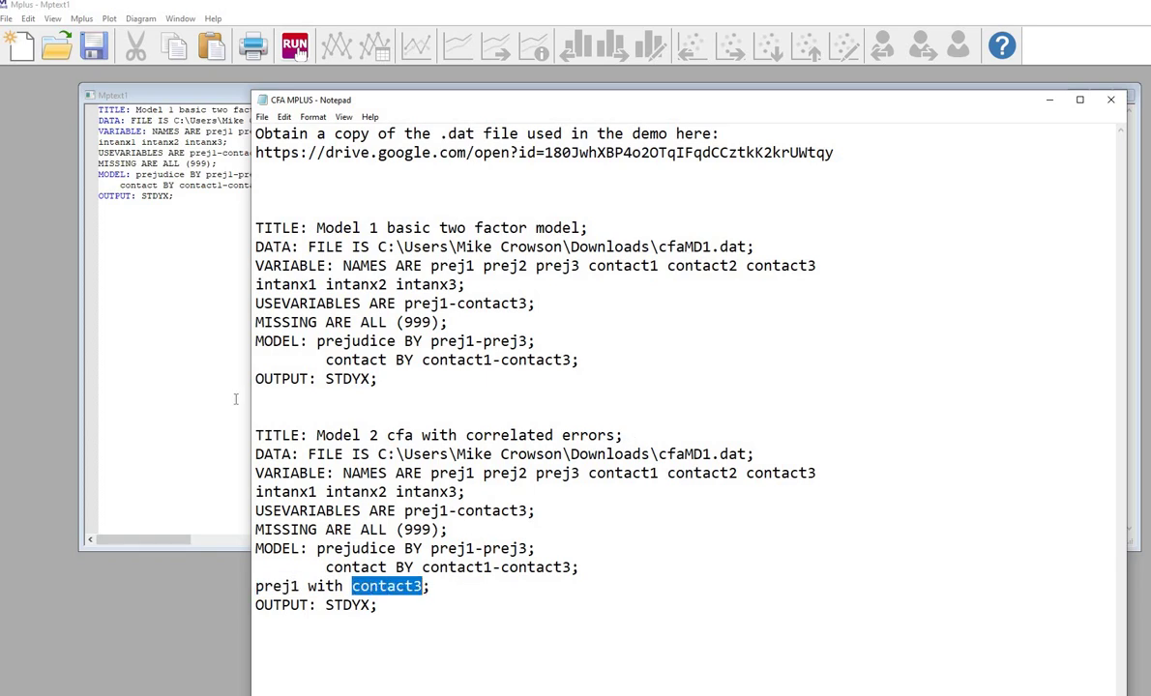
pyautogui.moveTo(623, 435); pyautogui.dragTo(323, 430)
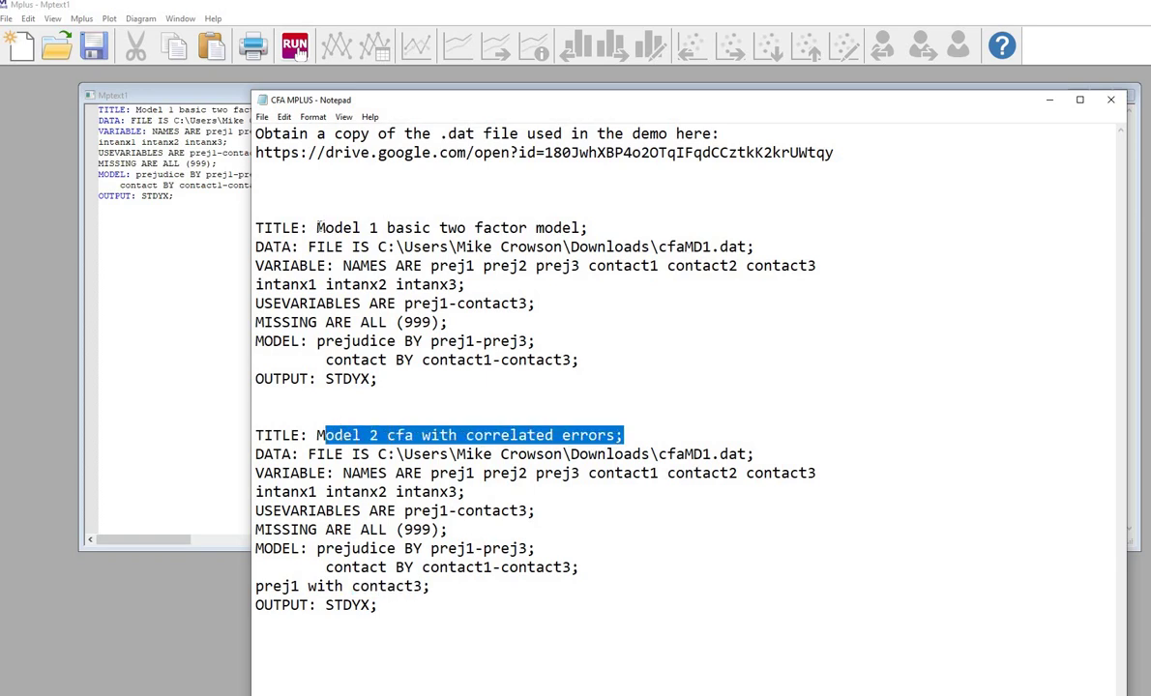
pyautogui.moveTo(317, 228); pyautogui.dragTo(591, 227)
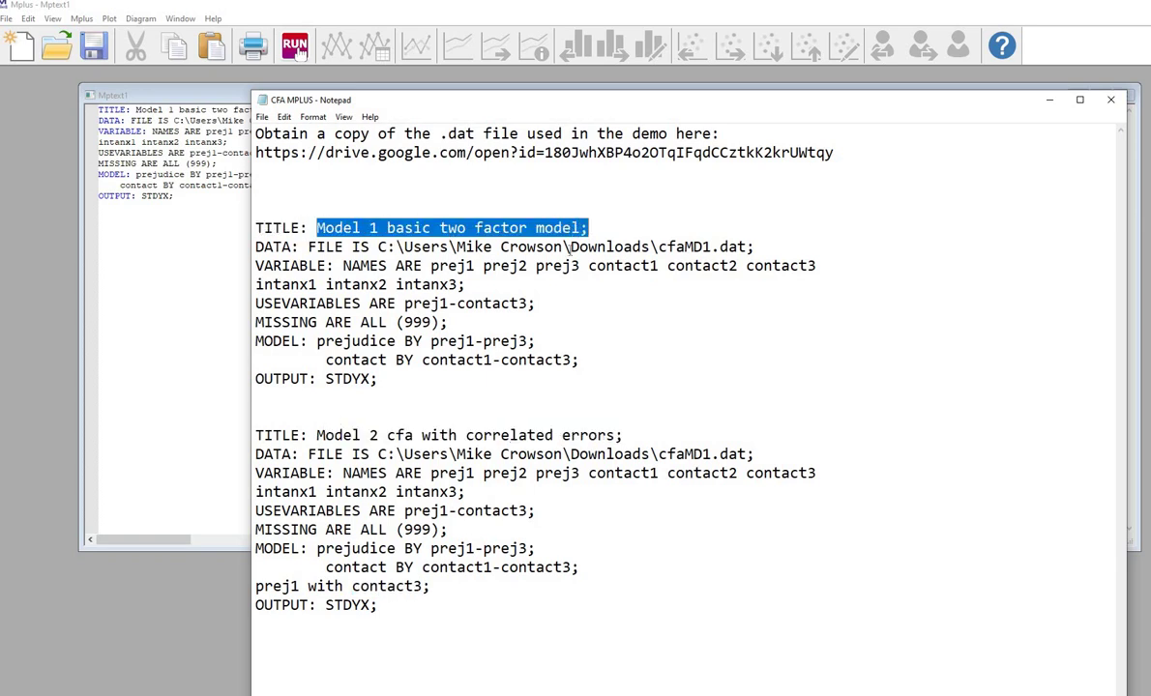
pyautogui.moveTo(316, 435); pyautogui.dragTo(620, 435)
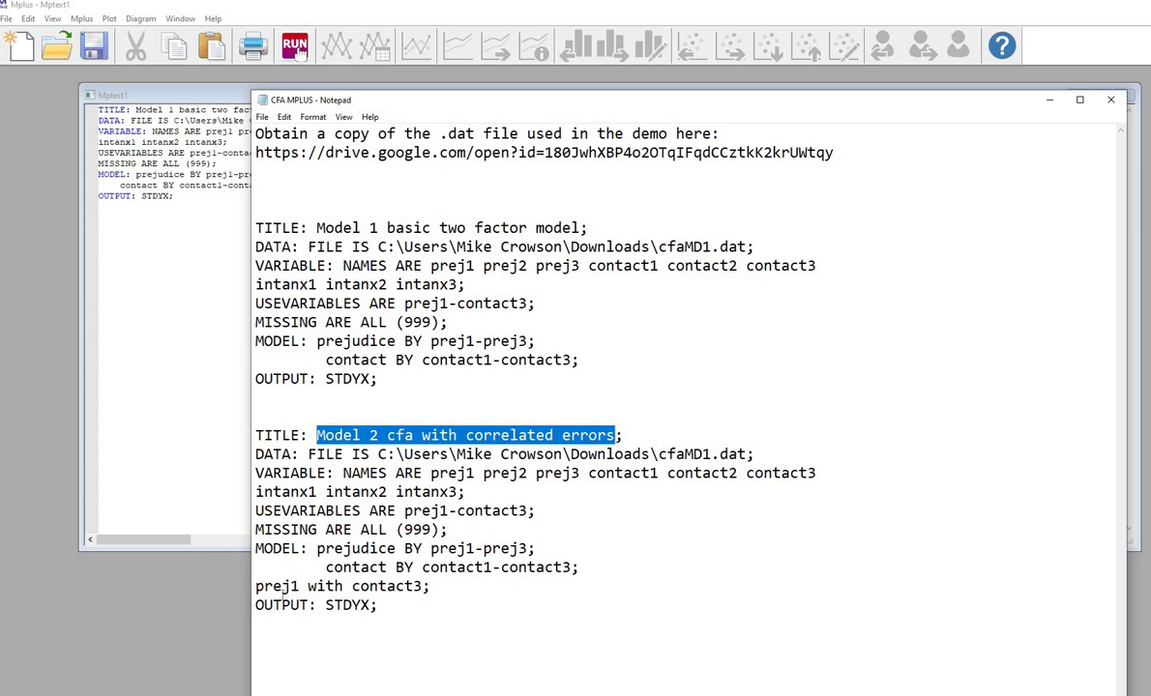
pyautogui.moveTo(256, 549); pyautogui.dragTo(535, 548)
pyautogui.moveTo(325, 567); pyautogui.dragTo(578, 567)
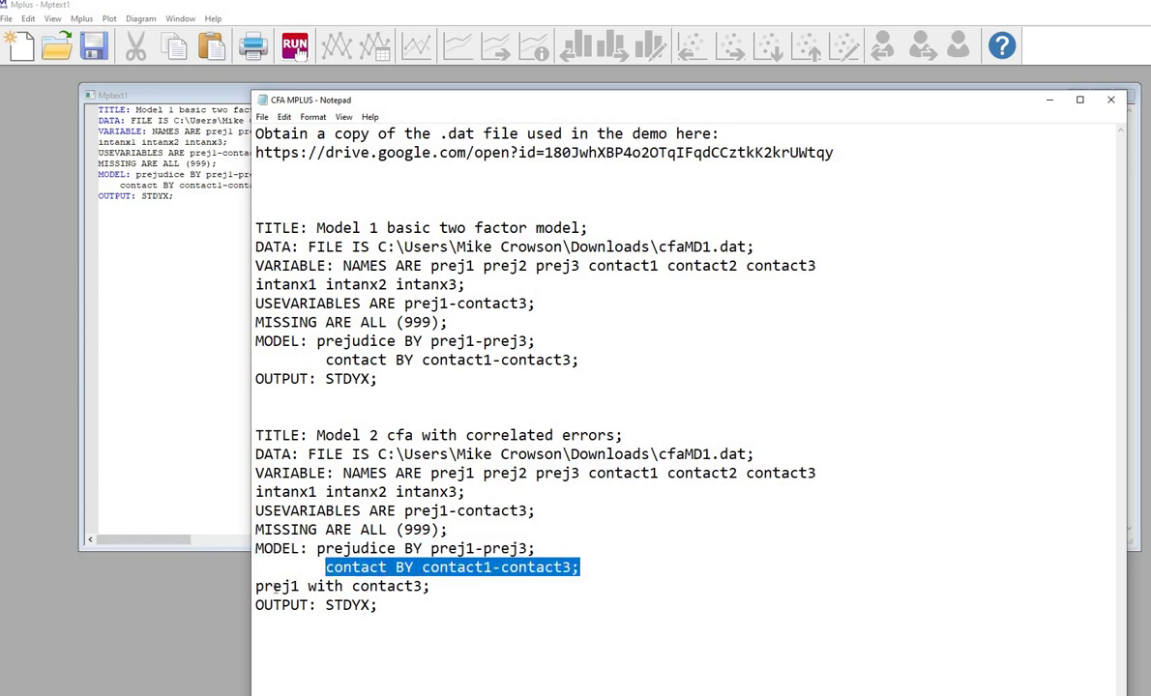
pyautogui.moveTo(257, 586); pyautogui.dragTo(440, 584)
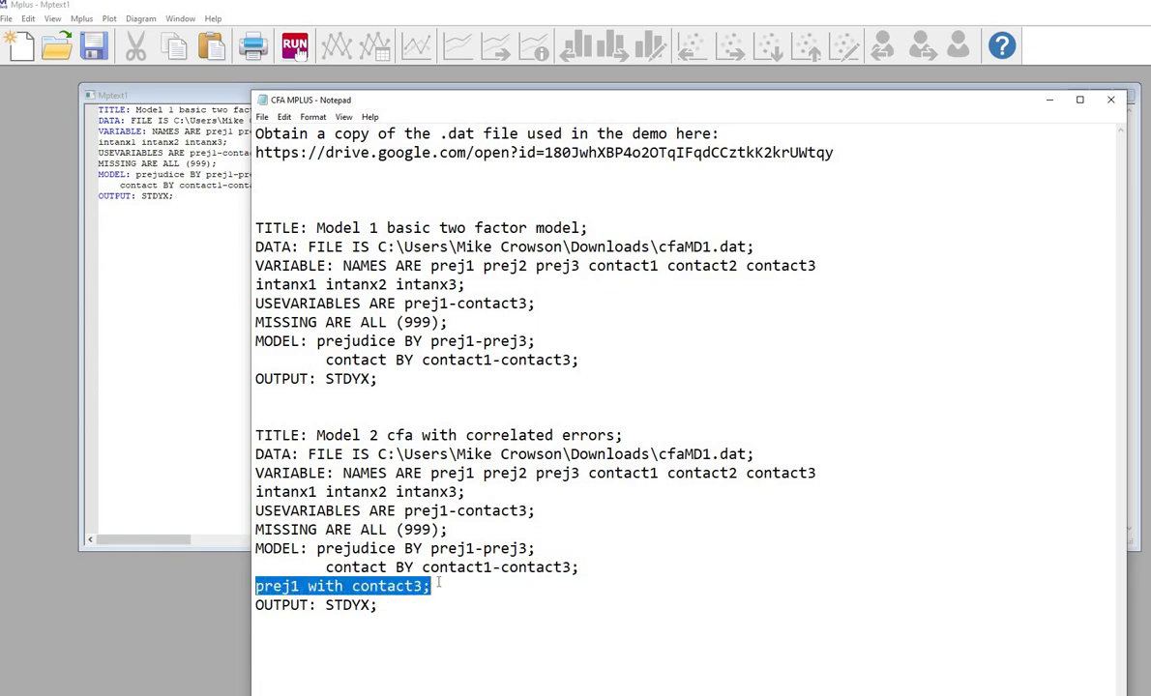
# Replace the Model 1 syntax in the Mplus input file with the full Model 2 correlated-errors syntax copied from Notepad
pyautogui.click(511, 592)
pyautogui.moveTo(244, 418); pyautogui.dragTo(406, 601)
pyautogui.hotkey('ctrl', 'c')
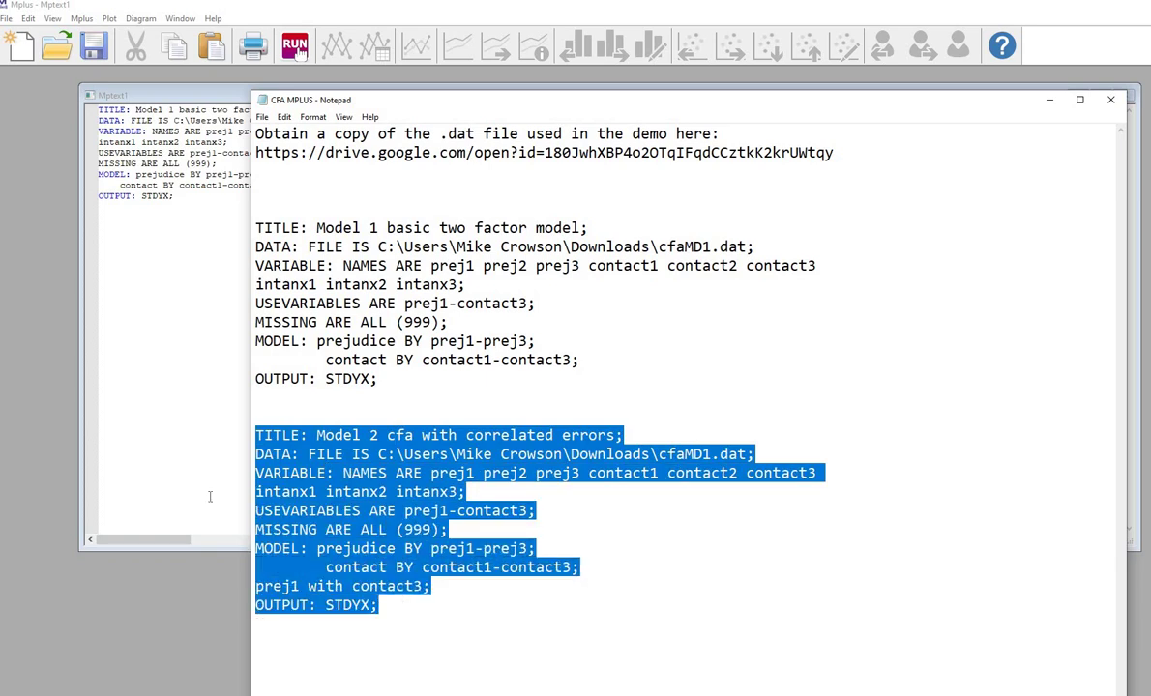
pyautogui.click(232, 200)
pyautogui.moveTo(182, 197); pyautogui.dragTo(76, 89)
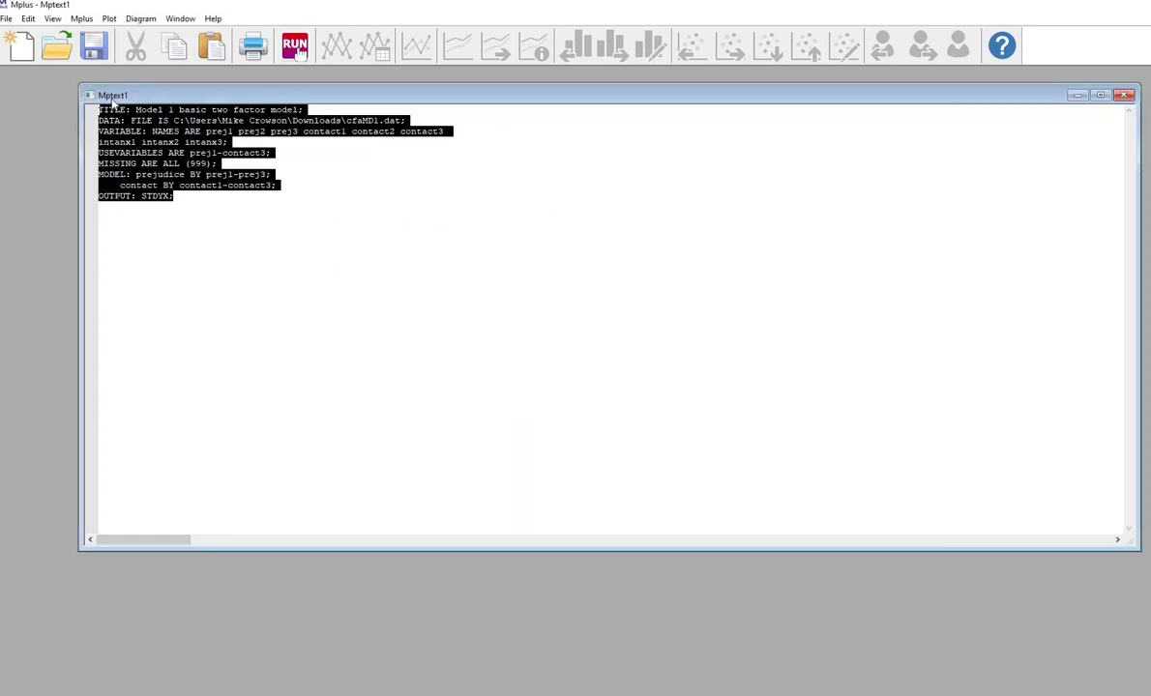
pyautogui.hotkey('ctrl', 'v')
# Run the Model 2 analysis, saving the changes to Mptext1, and return to the Notepad syntax file
pyautogui.click(295, 45)
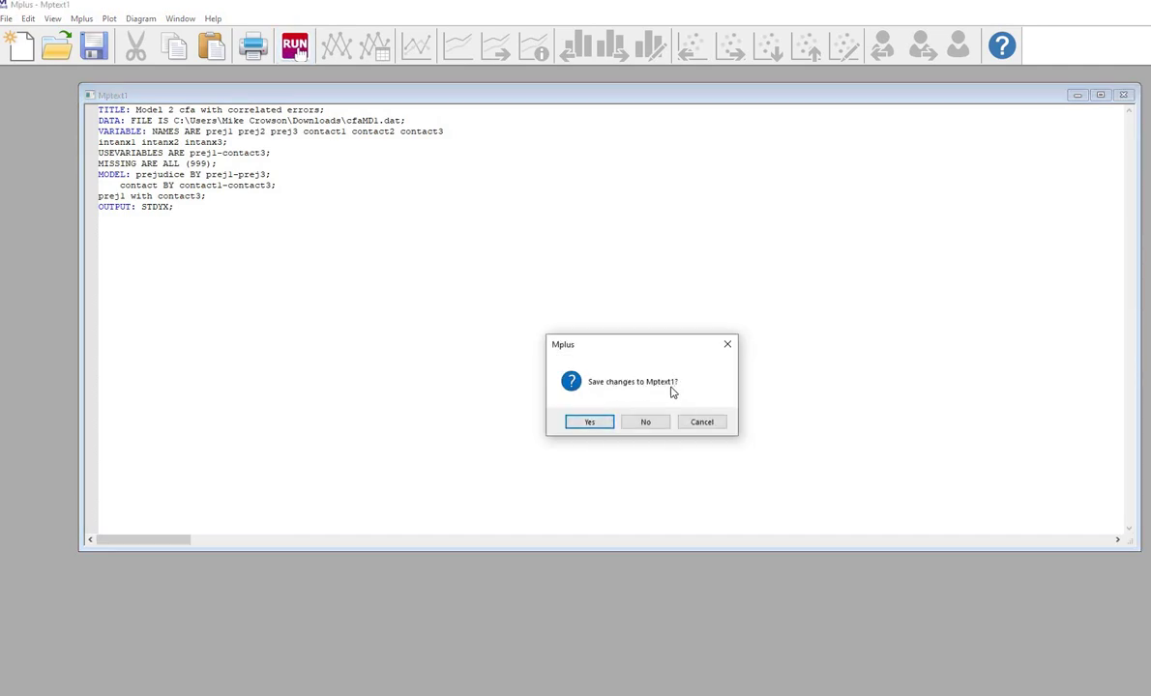
pyautogui.click(589, 422)
pyautogui.hotkey('alt', 'Tab')
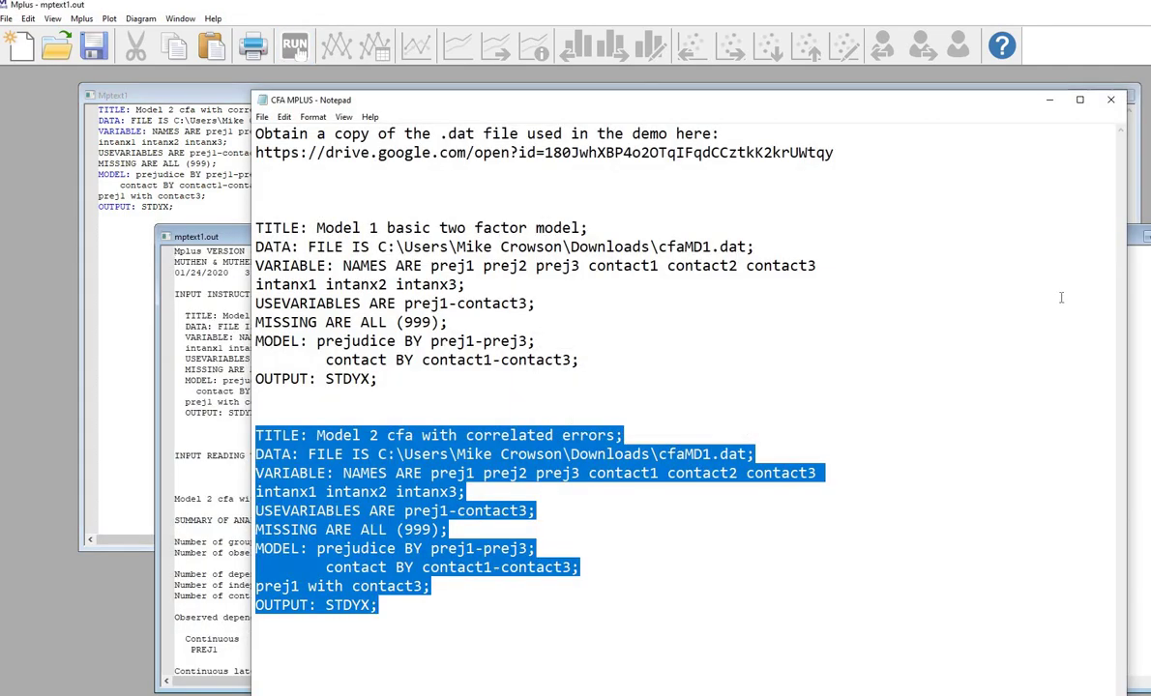
# Switch back to Mplus and examine the chi-square test of model fit and its p-value in the Model 2 output
pyautogui.hotkey('alt', 'Tab')
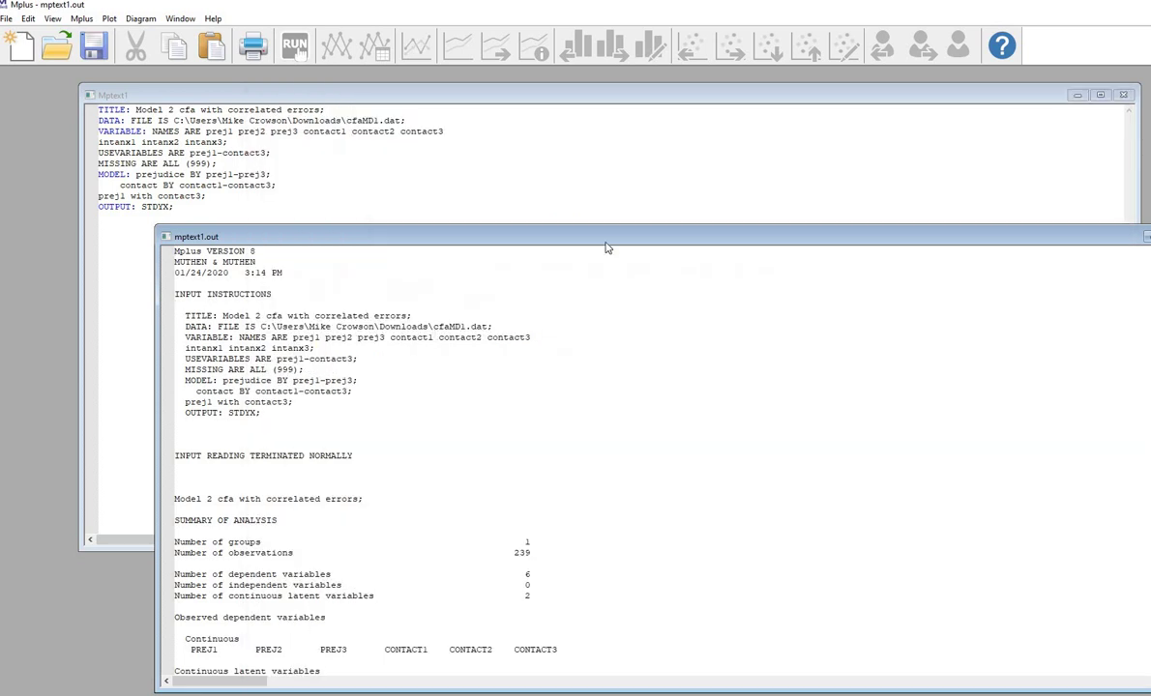
pyautogui.moveTo(510, 236); pyautogui.dragTo(457, 132)
pyautogui.scroll(-8, 489, 329)
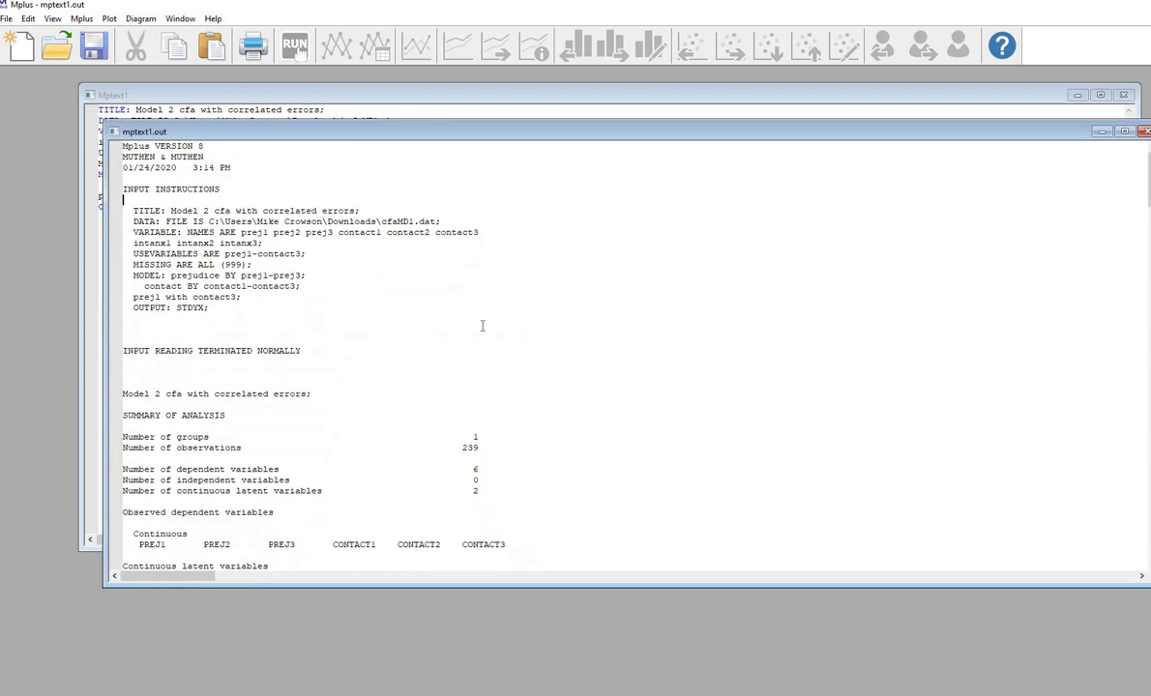
pyautogui.scroll(-8, 489, 329)
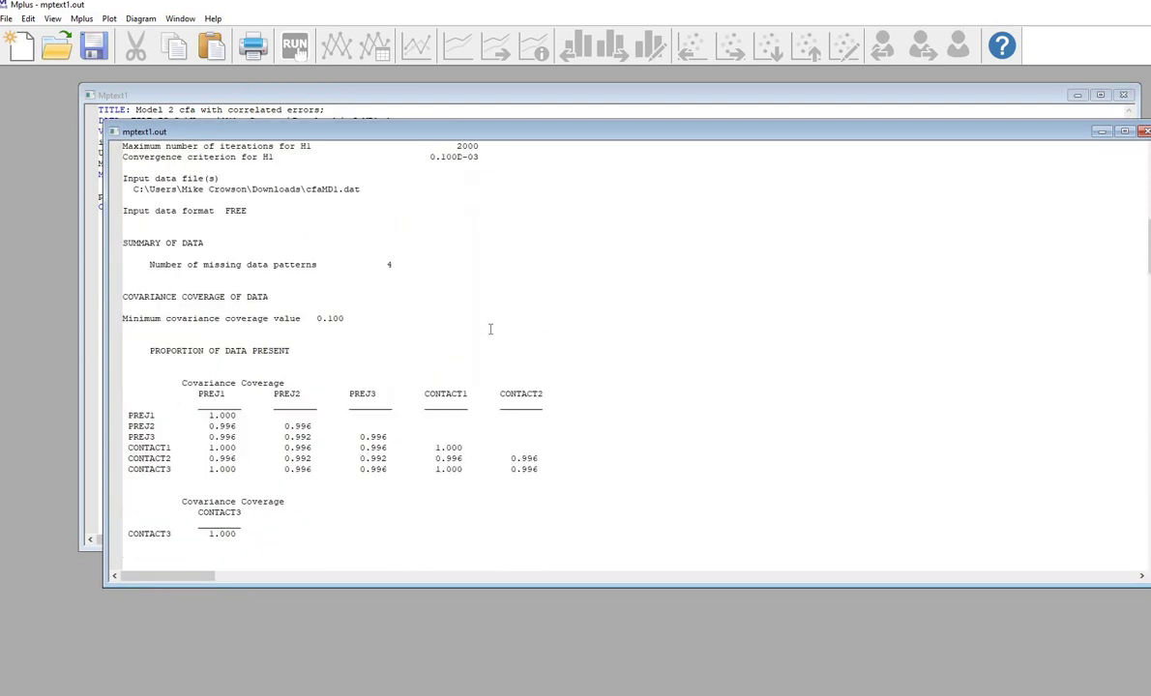
pyautogui.scroll(-5, 490, 330)
pyautogui.scroll(-16, 490, 329)
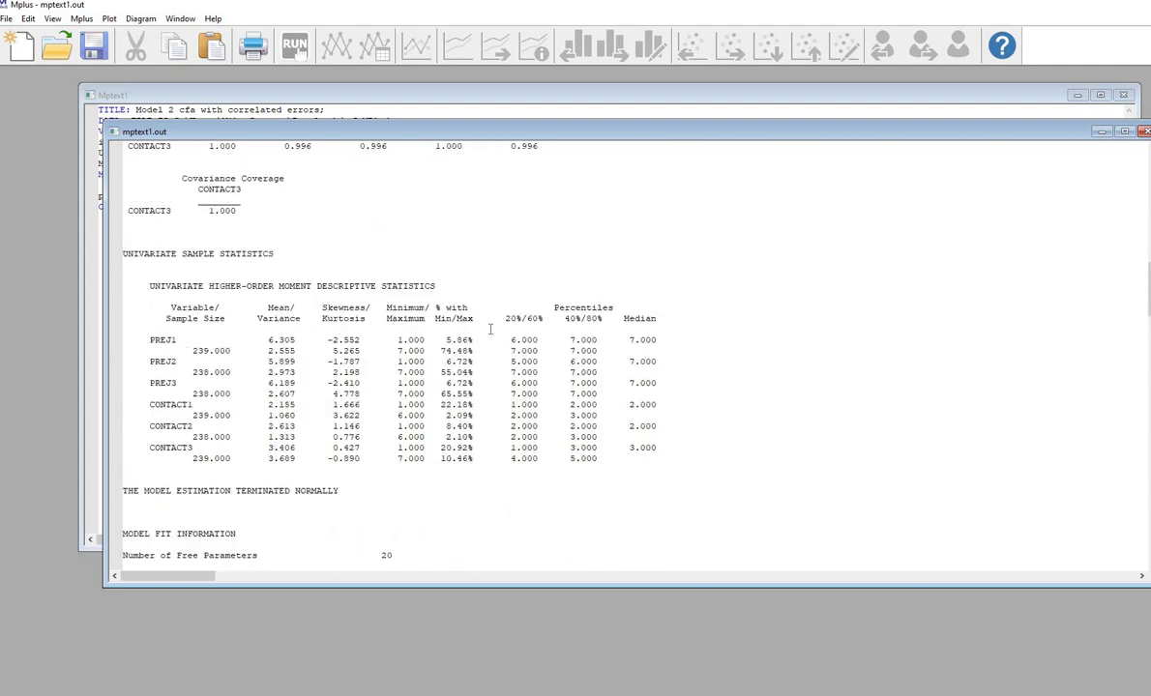
pyautogui.scroll(-2, 490, 330)
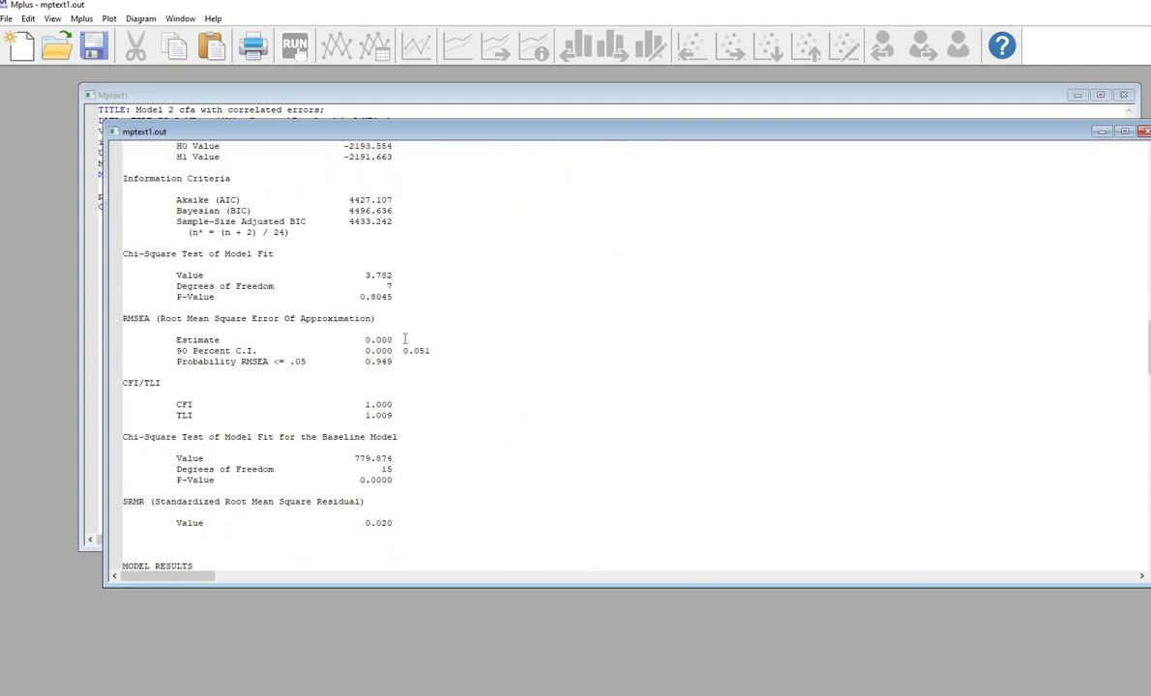
pyautogui.scroll(2, 387, 334)
pyautogui.moveTo(360, 339); pyautogui.dragTo(348, 362)
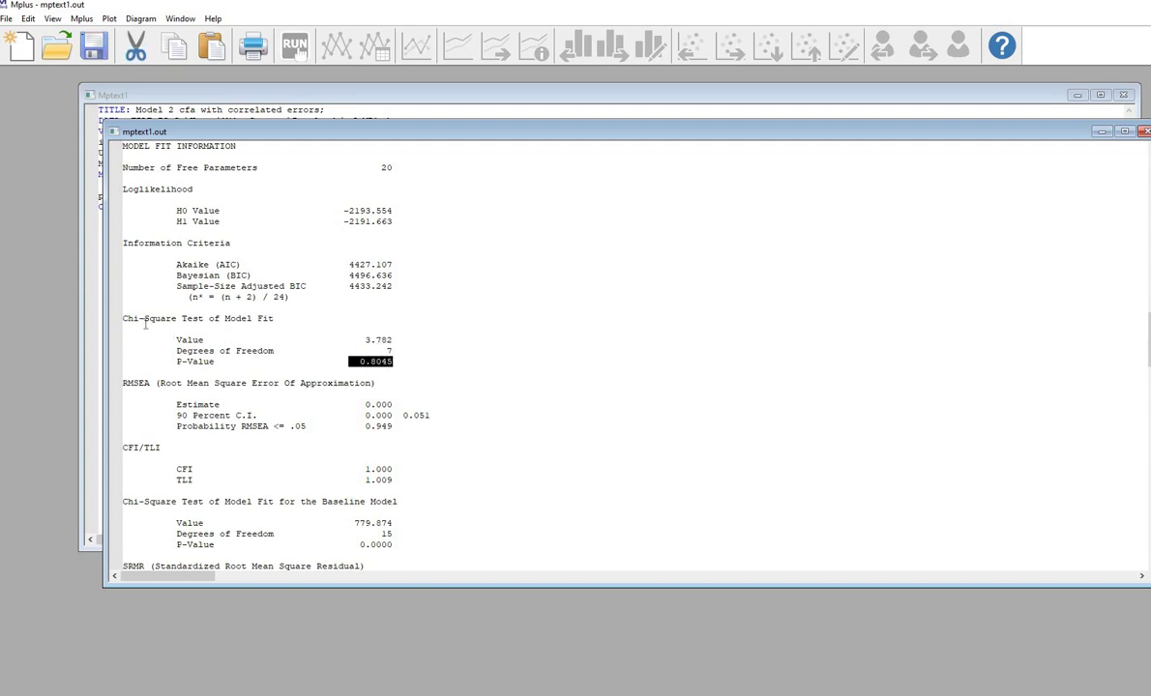
# Examine the RMSEA, CFI, TLI and SRMR fit indices in the Model 2 output
pyautogui.scroll(-2, 391, 348)
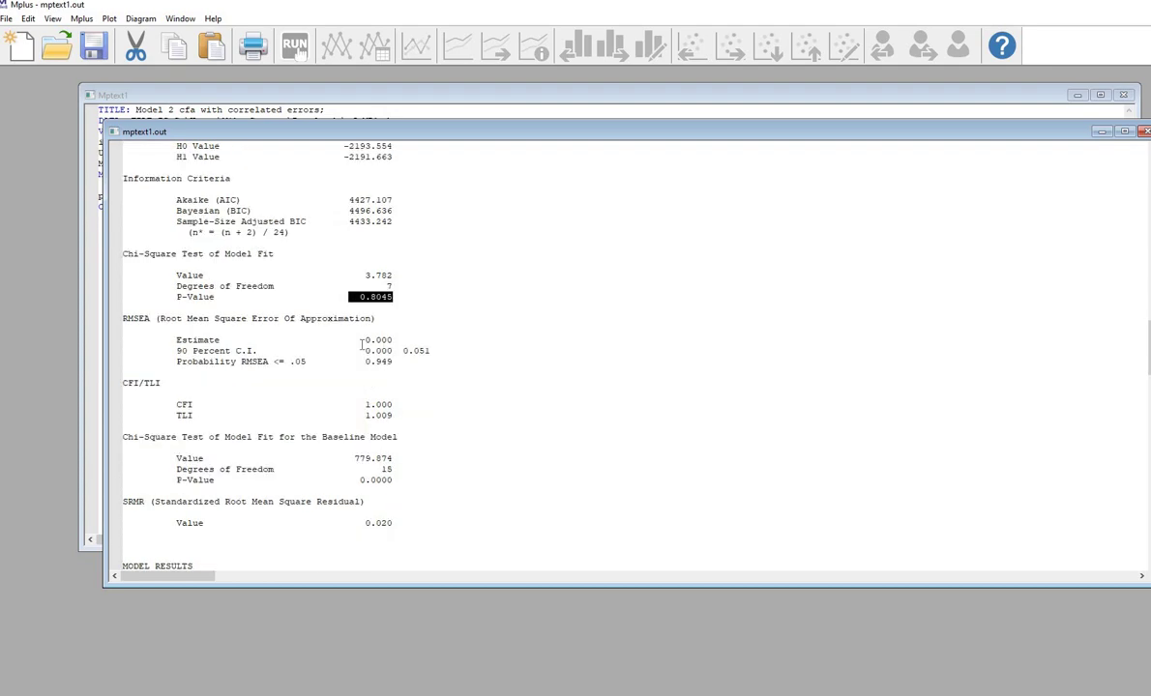
pyautogui.moveTo(394, 339); pyautogui.dragTo(354, 361)
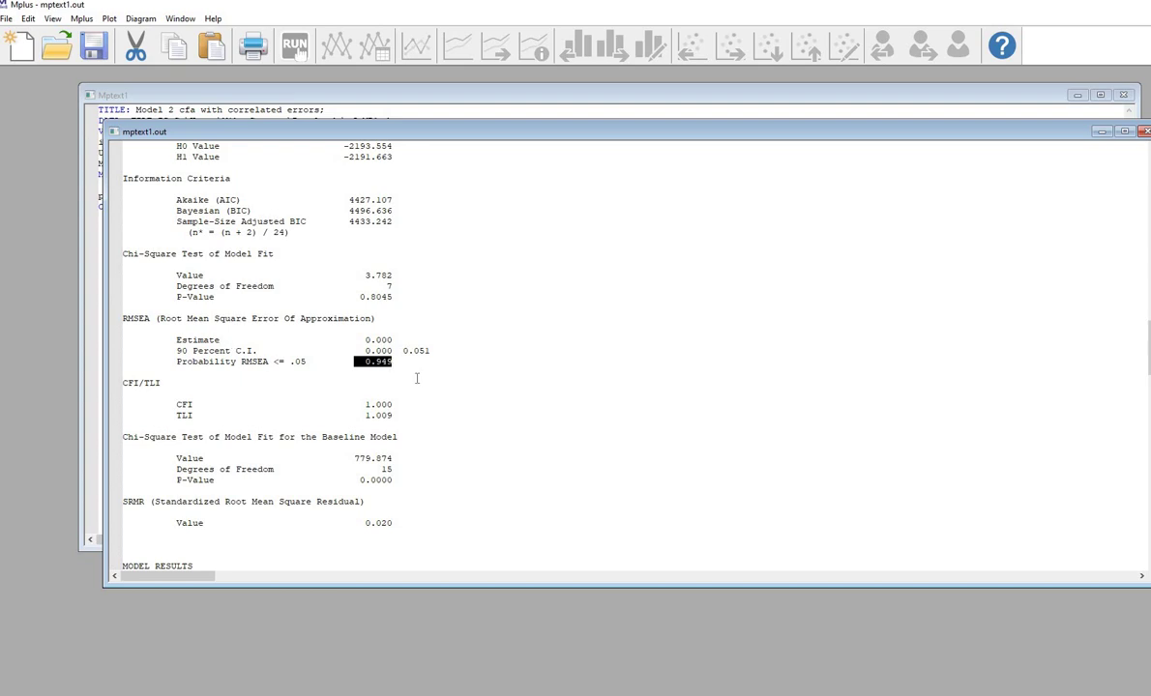
pyautogui.scroll(-6, 377, 335)
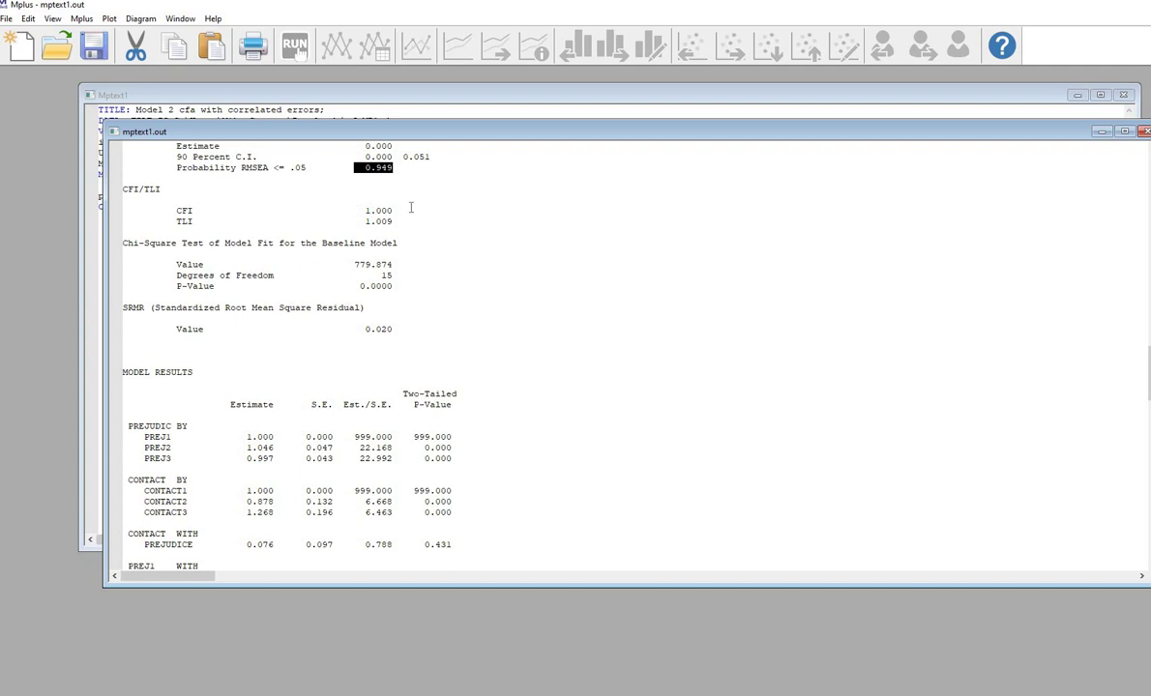
pyautogui.doubleClick(387, 208)
pyautogui.doubleClick(375, 222)
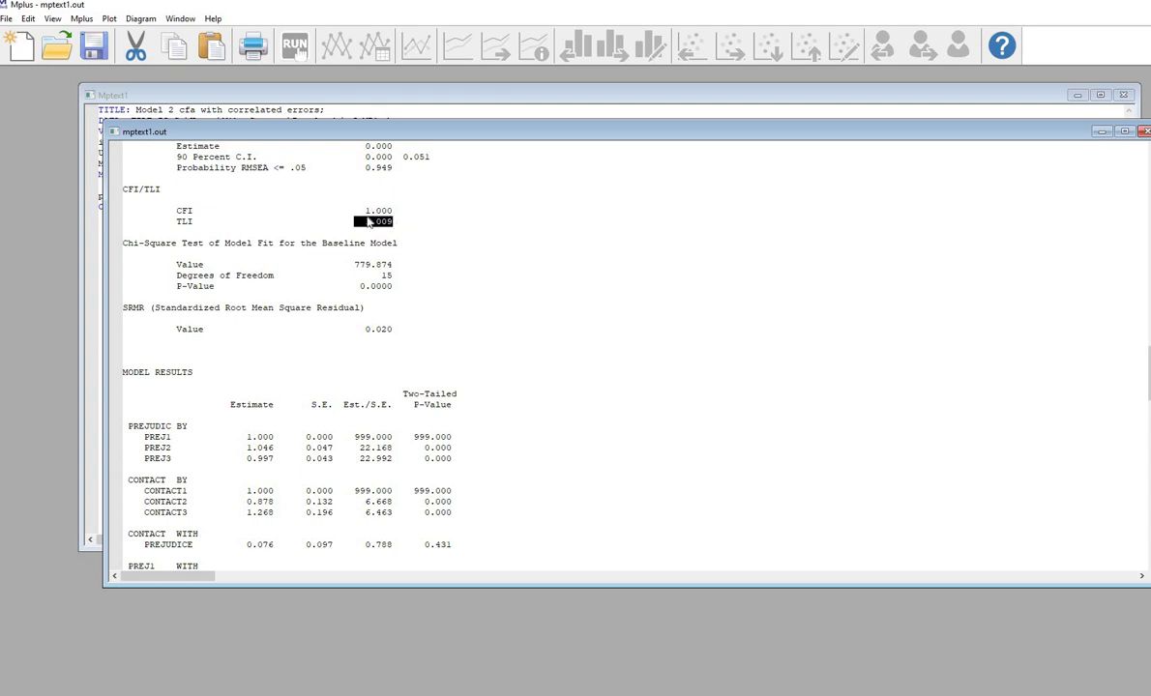
pyautogui.click(365, 199)
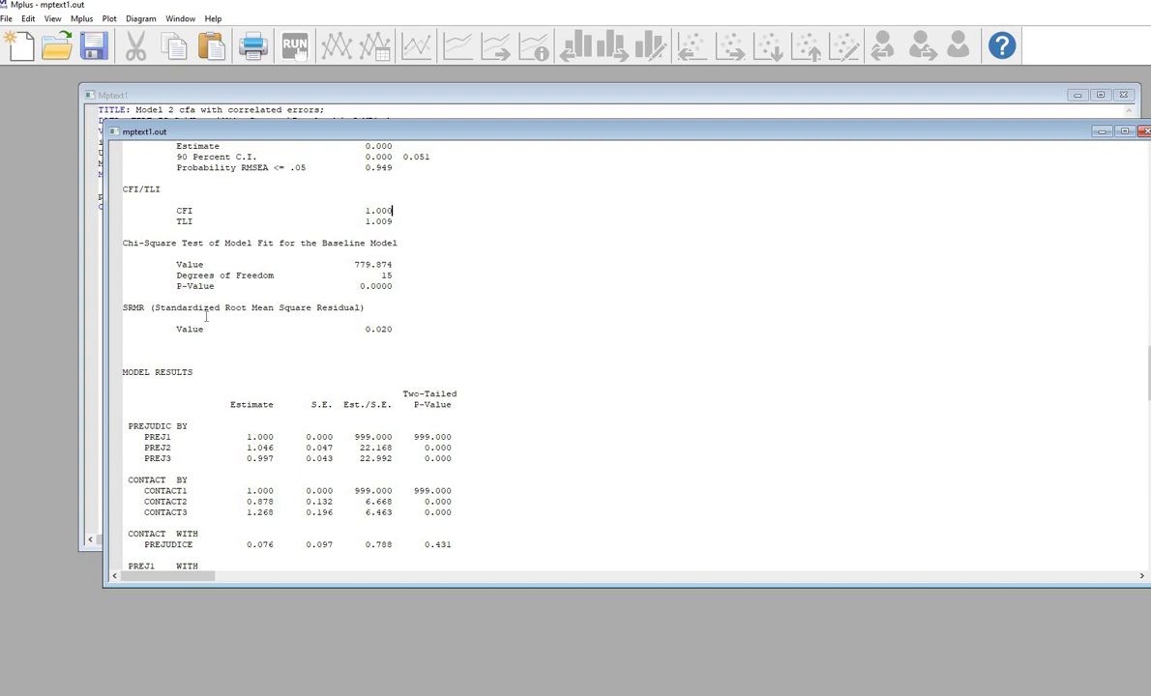
pyautogui.moveTo(354, 329); pyautogui.dragTo(393, 330)
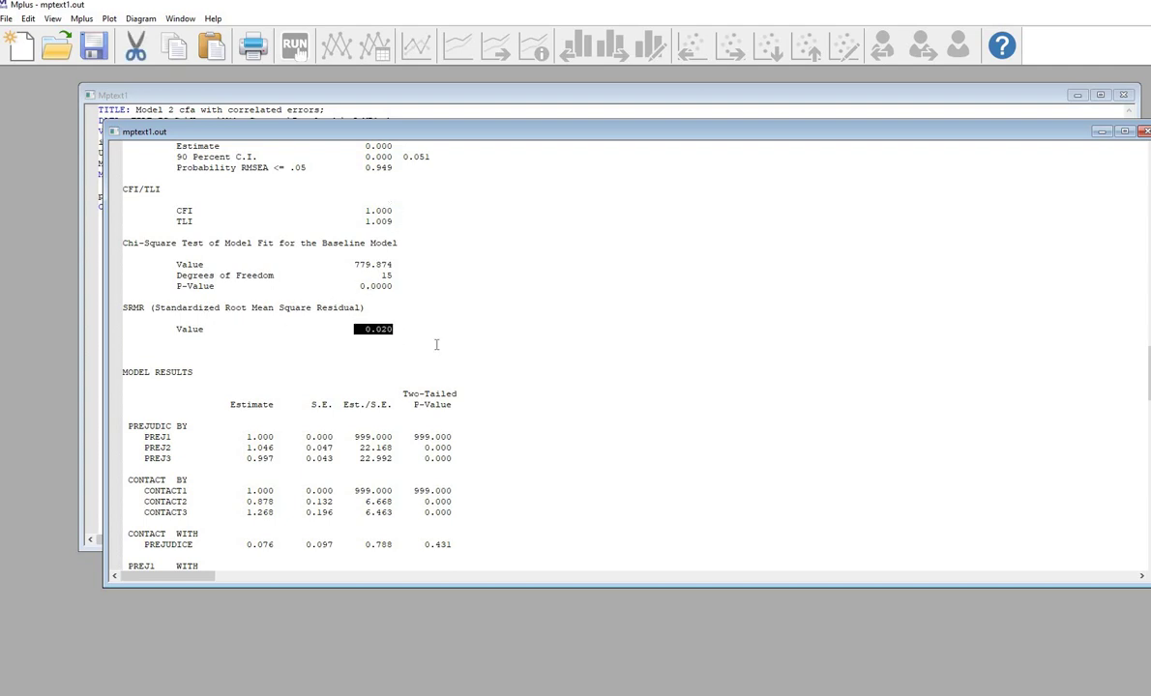
# In the unstandardized model results, examine the contact-prejudice factor covariance and the prej1-contact3 error covariance with their p-values
pyautogui.scroll(-4, 442, 336)
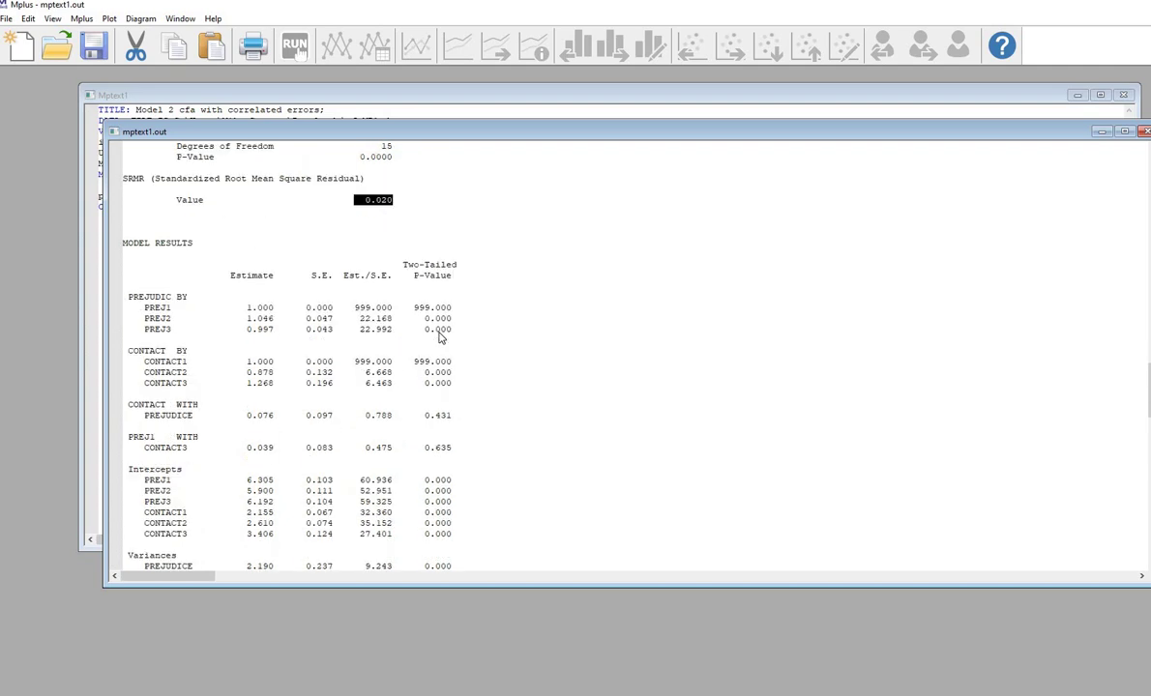
pyautogui.scroll(-2, 497, 311)
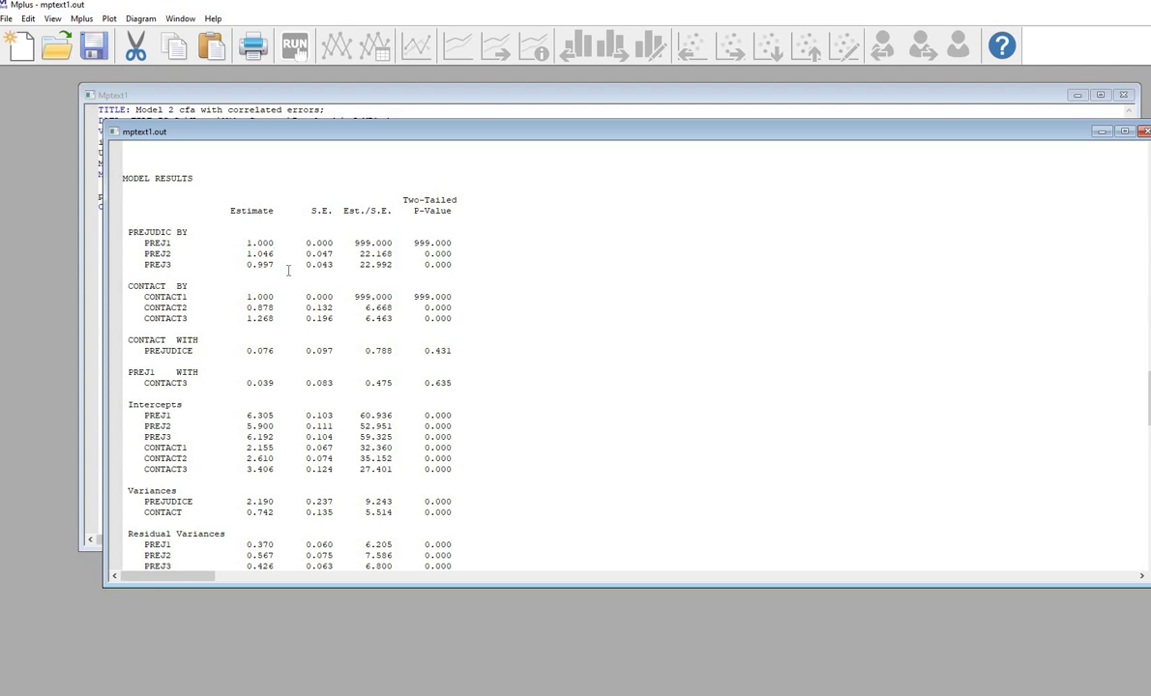
pyautogui.scroll(-6, 287, 271)
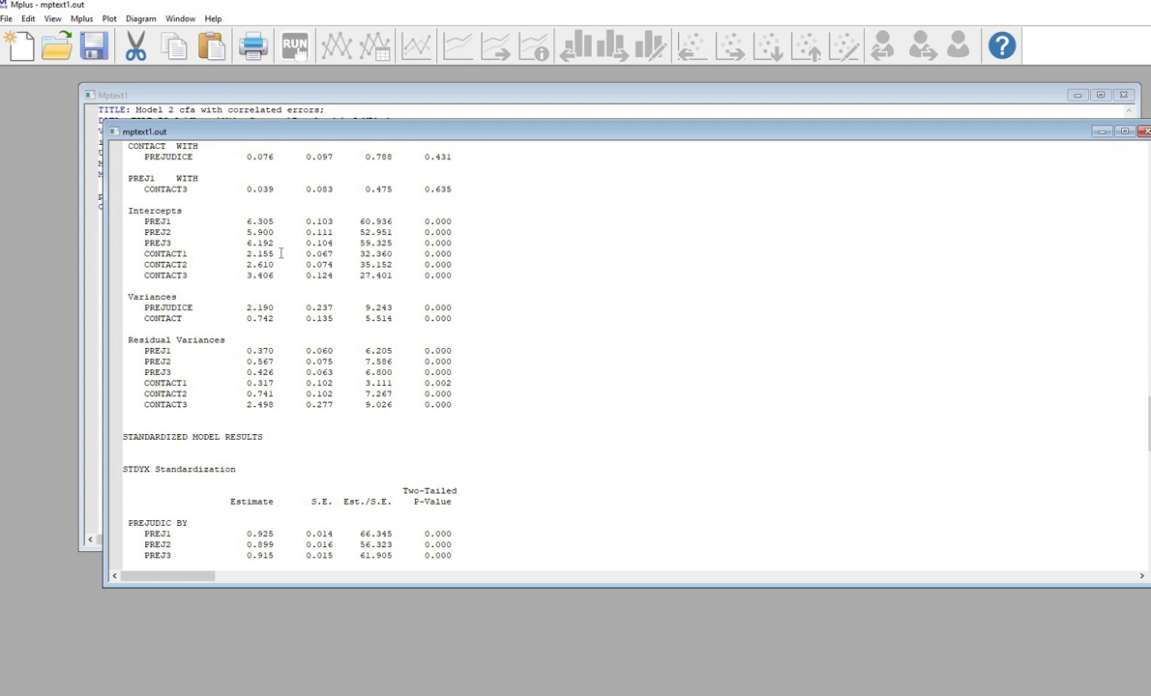
pyautogui.scroll(2, 282, 259)
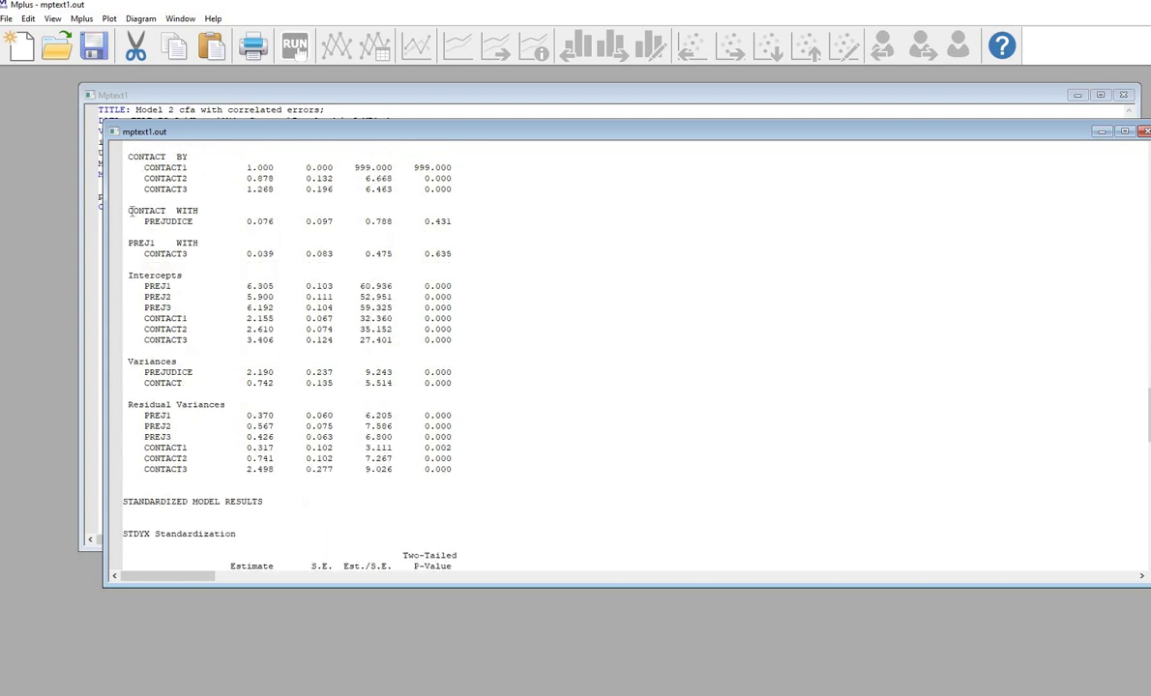
pyautogui.moveTo(123, 210); pyautogui.dragTo(280, 221)
pyautogui.moveTo(453, 221); pyautogui.dragTo(423, 221)
pyautogui.moveTo(128, 243); pyautogui.dragTo(187, 253)
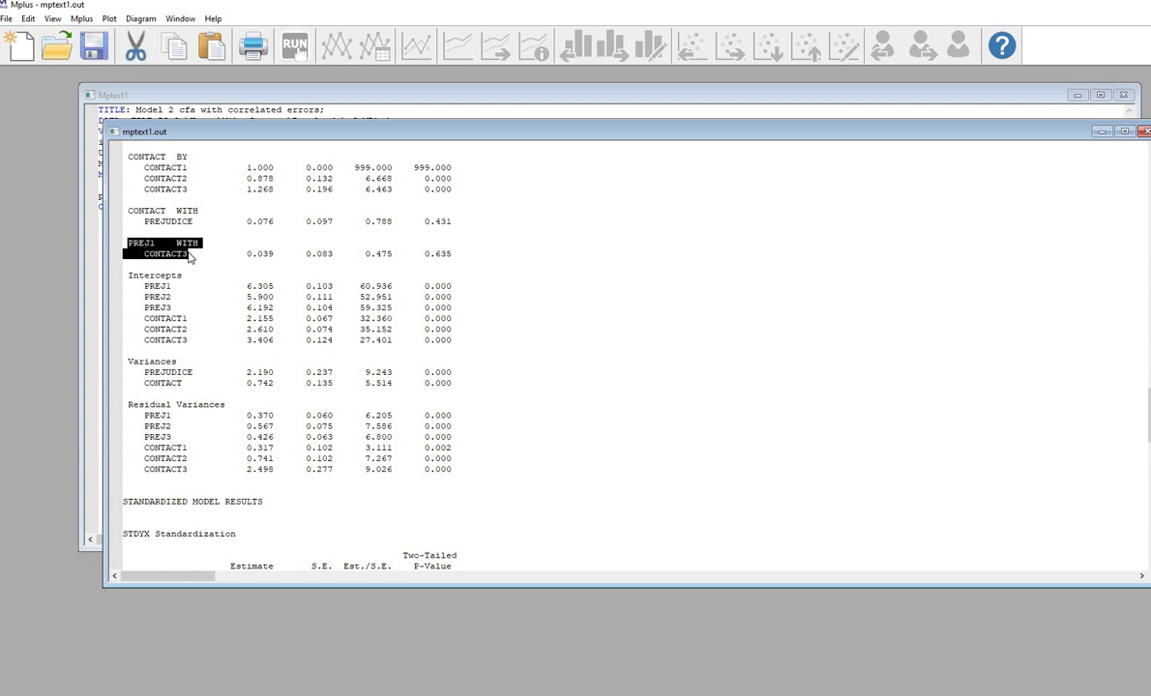
pyautogui.doubleClick(257, 253)
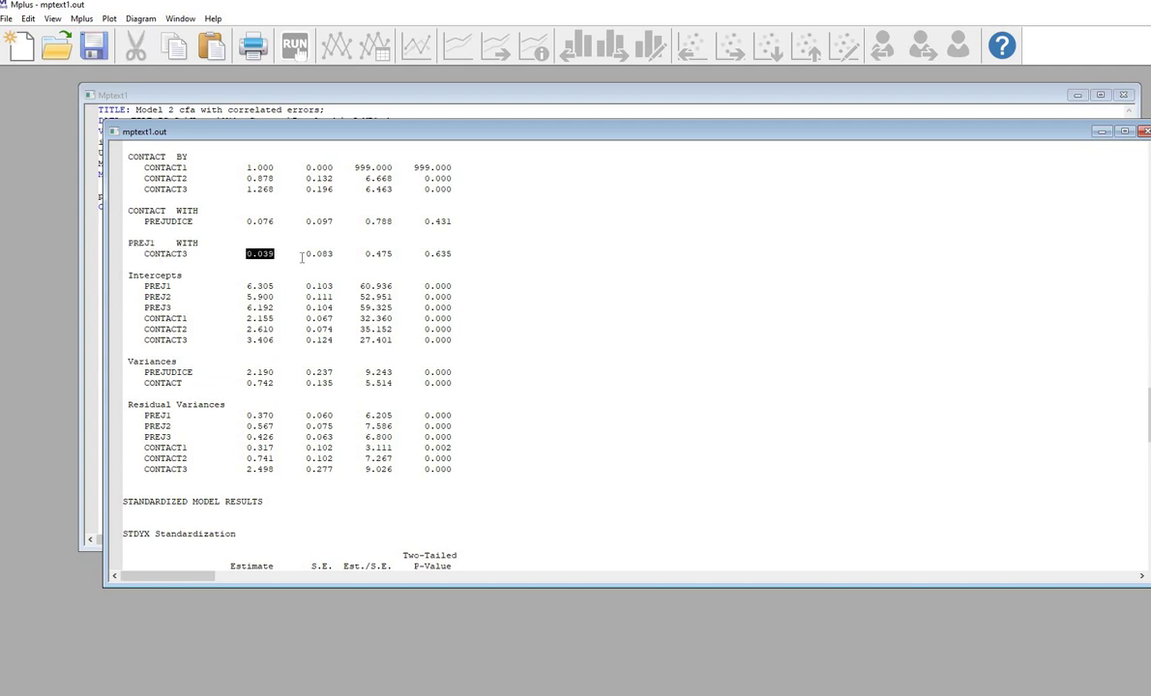
pyautogui.doubleClick(435, 253)
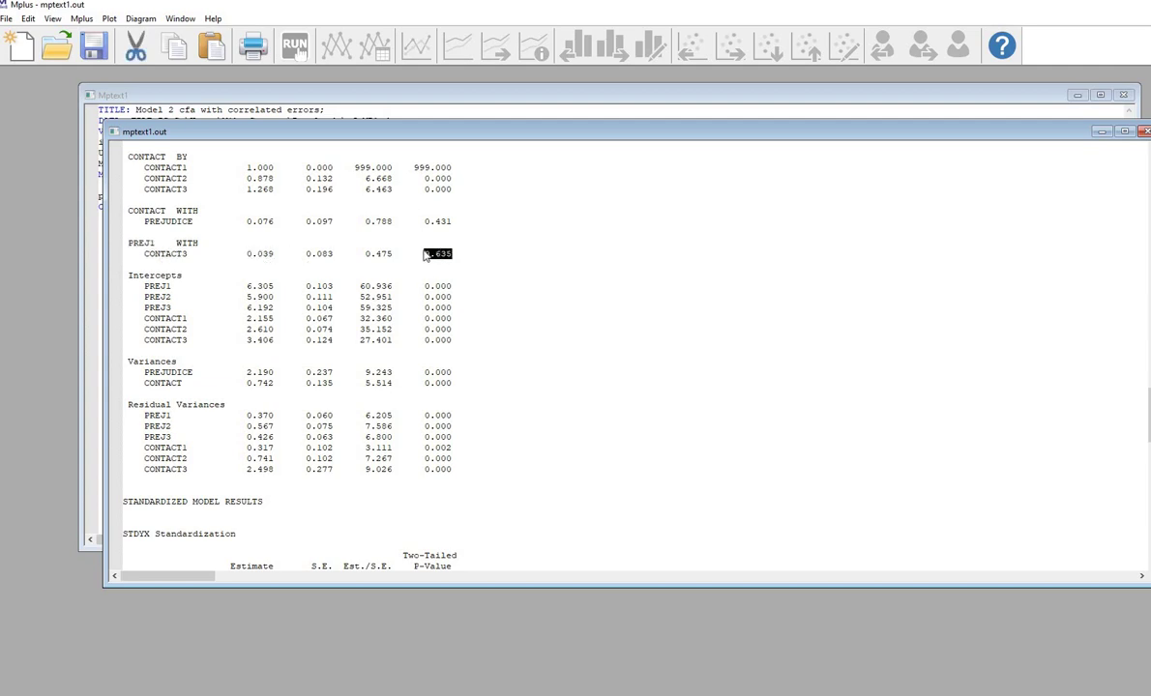
# In the STDYX standardized results, examine the contact-prejudice factor correlation and the prej1-contact3 error correlation with their p-values
pyautogui.scroll(-10, 419, 368)
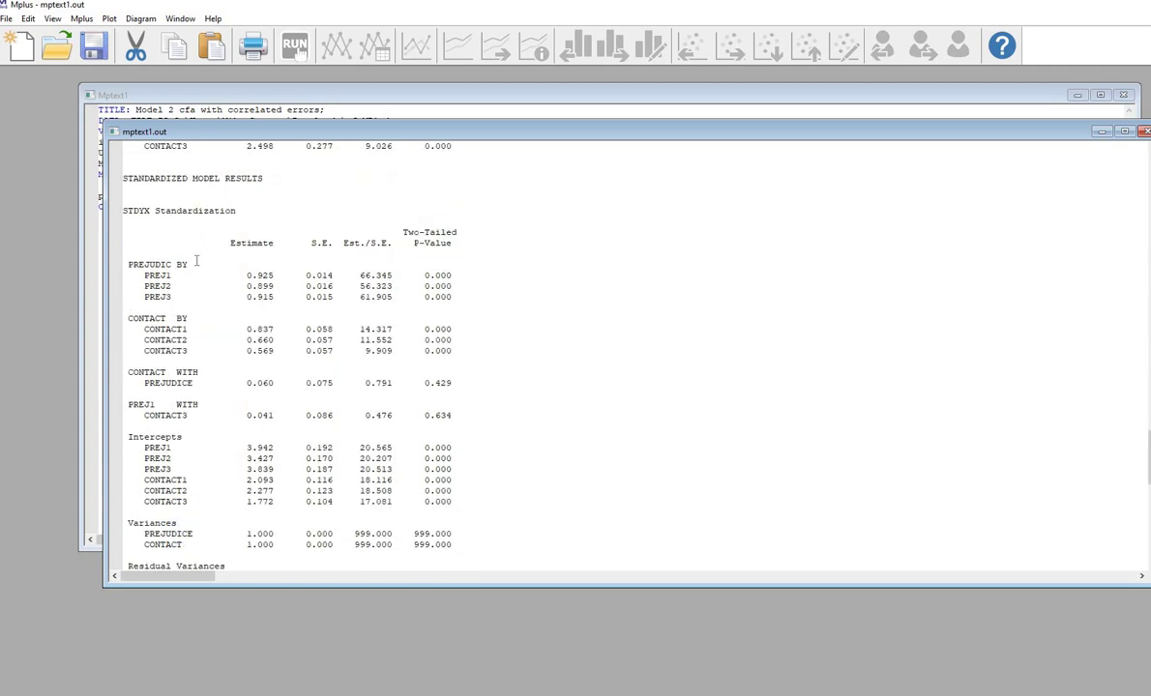
pyautogui.scroll(-4, 243, 259)
pyautogui.doubleClick(294, 258)
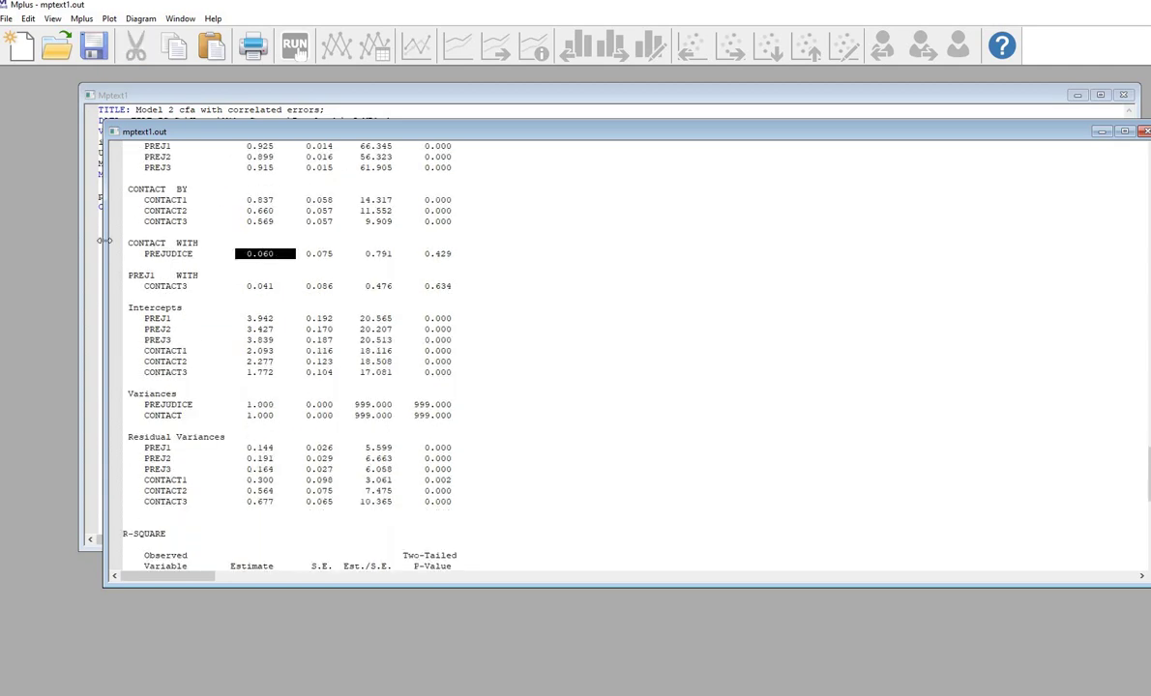
pyautogui.doubleClick(433, 254)
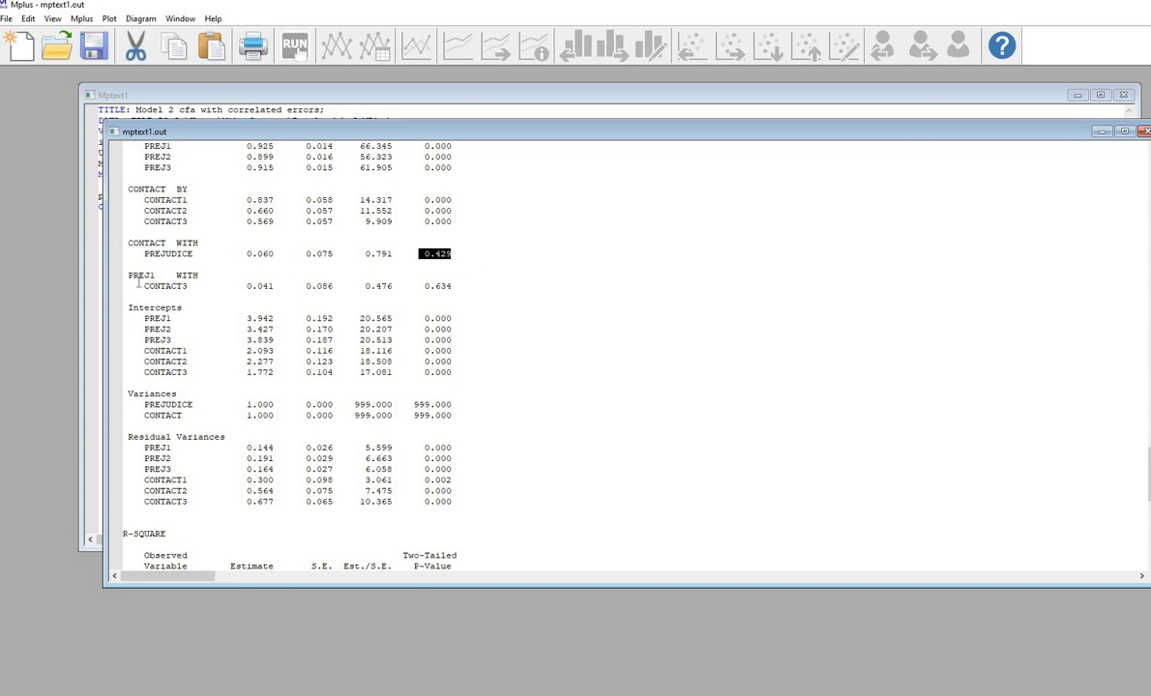
pyautogui.moveTo(129, 276); pyautogui.dragTo(296, 292)
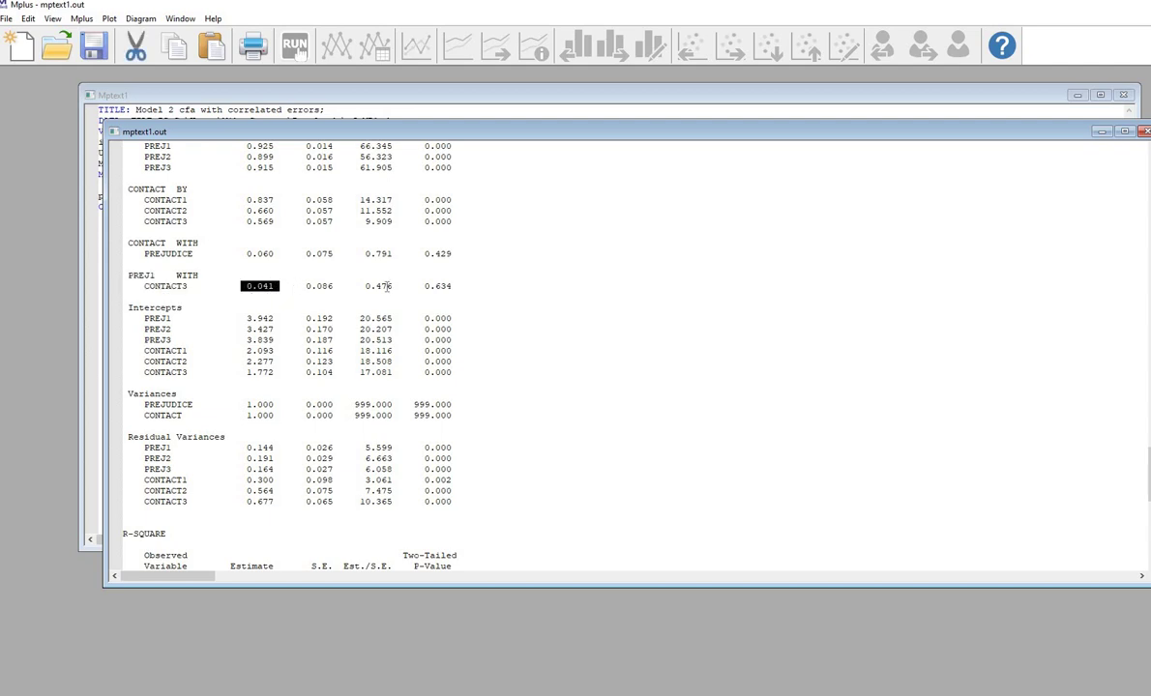
pyautogui.click(434, 286)
pyautogui.doubleClick(437, 286)
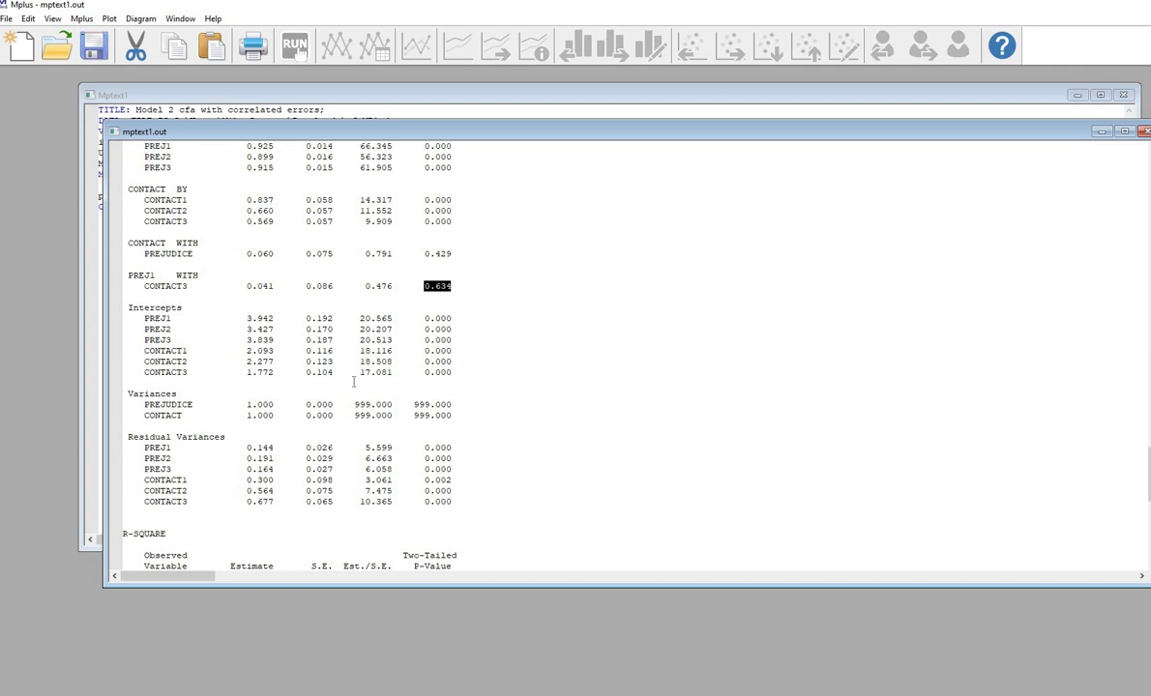
# View the Model 2 path diagram and mark both ends of the prej1-contact3 error covariance, clearing the annotations when done
pyautogui.click(143, 18)
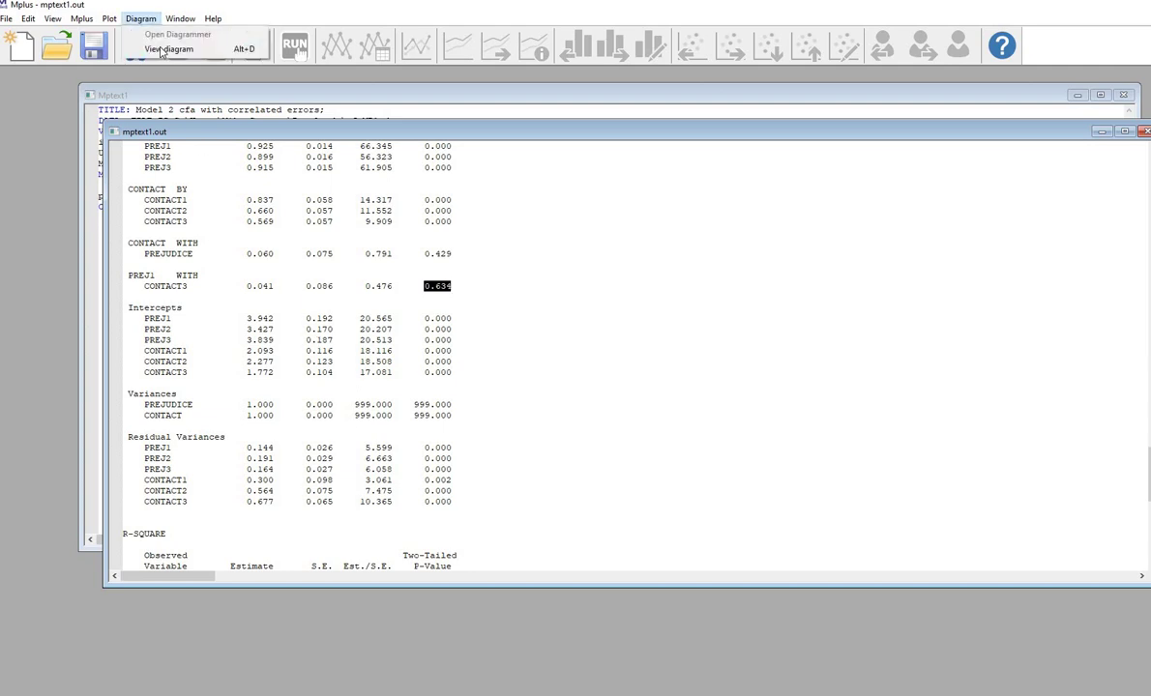
pyautogui.click(168, 48)
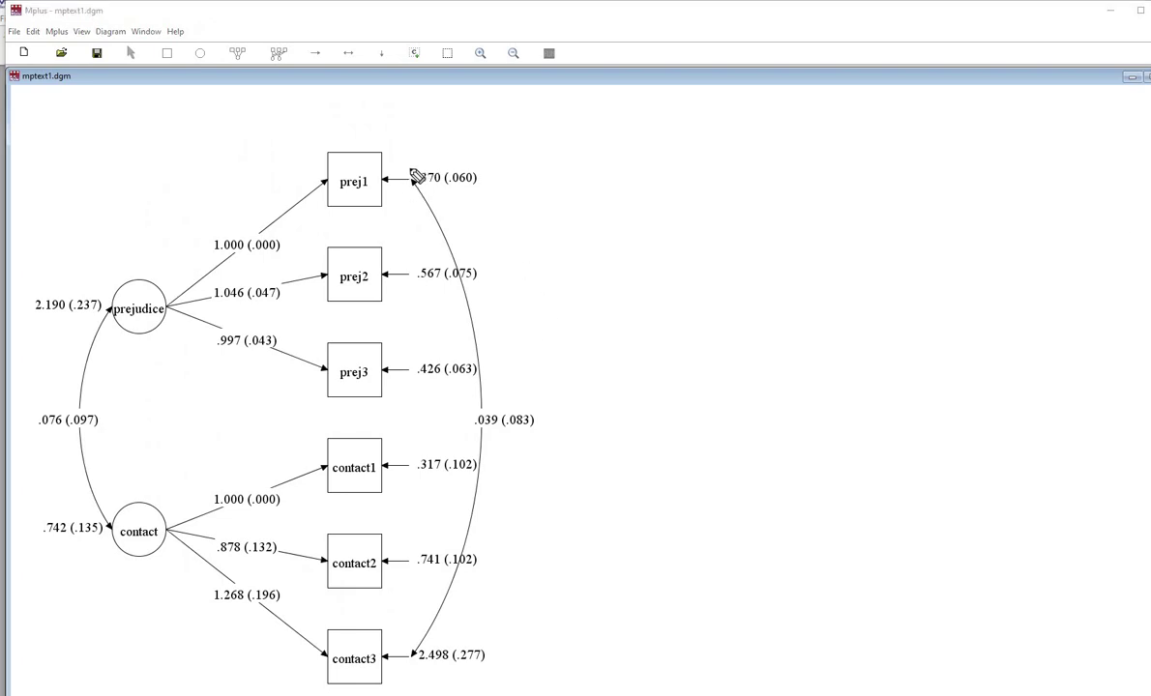
pyautogui.moveTo(429, 188)
pyautogui.mouseDown()
pyautogui.moveTo(413, 169)
pyautogui.moveTo(429, 190)
pyautogui.mouseUp()
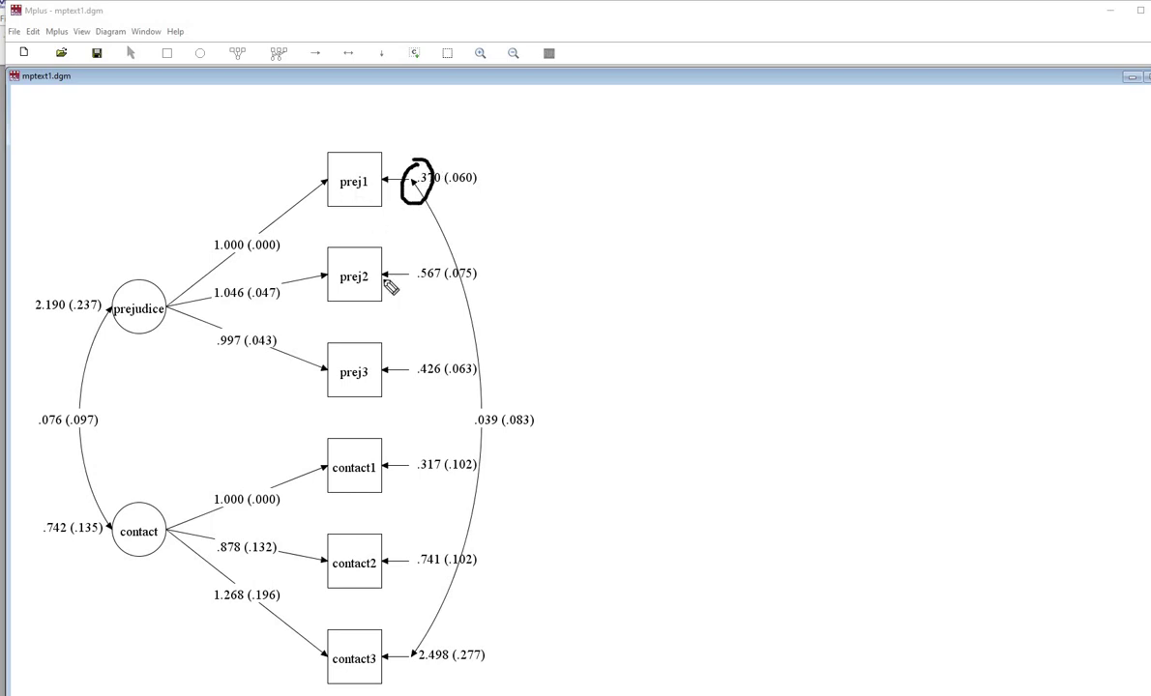
pyautogui.click(405, 641)
pyautogui.moveTo(423, 659); pyautogui.dragTo(409, 661)
pyautogui.press('Escape')
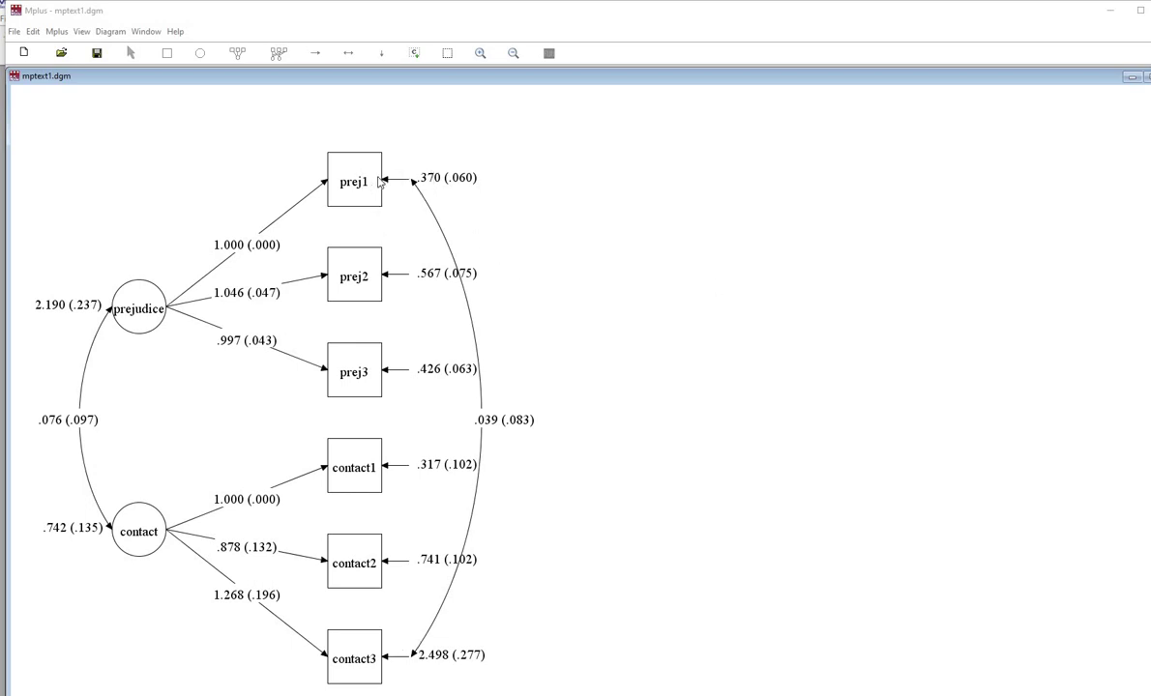